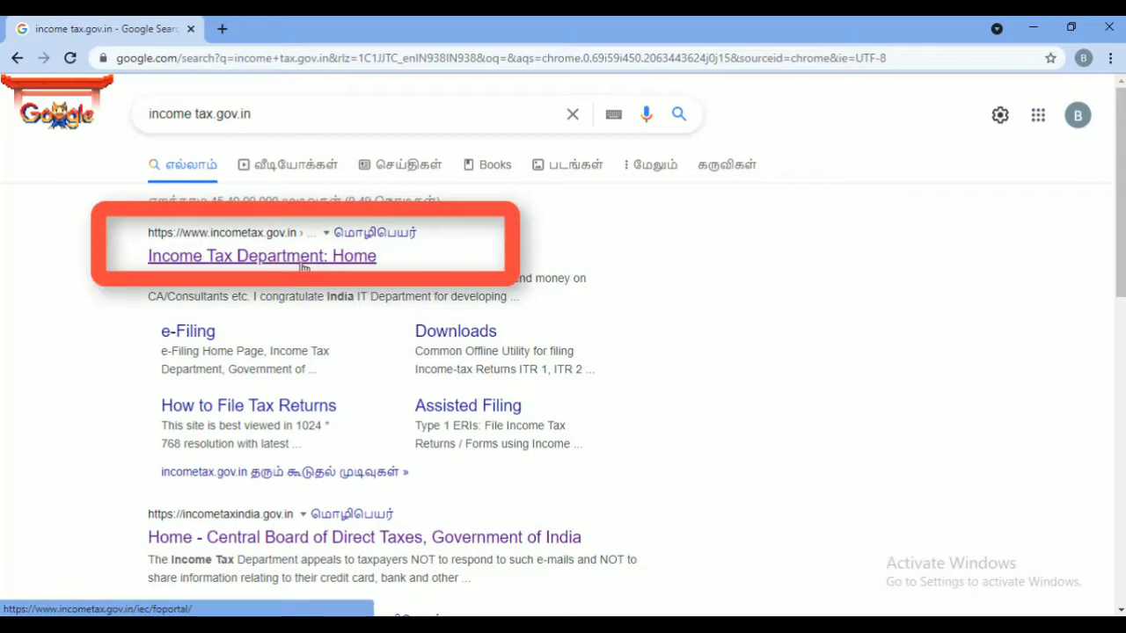
# Choose the 'Income Tax Department: Home' search result to load the e-Filing portal
pyautogui.click(253, 259)
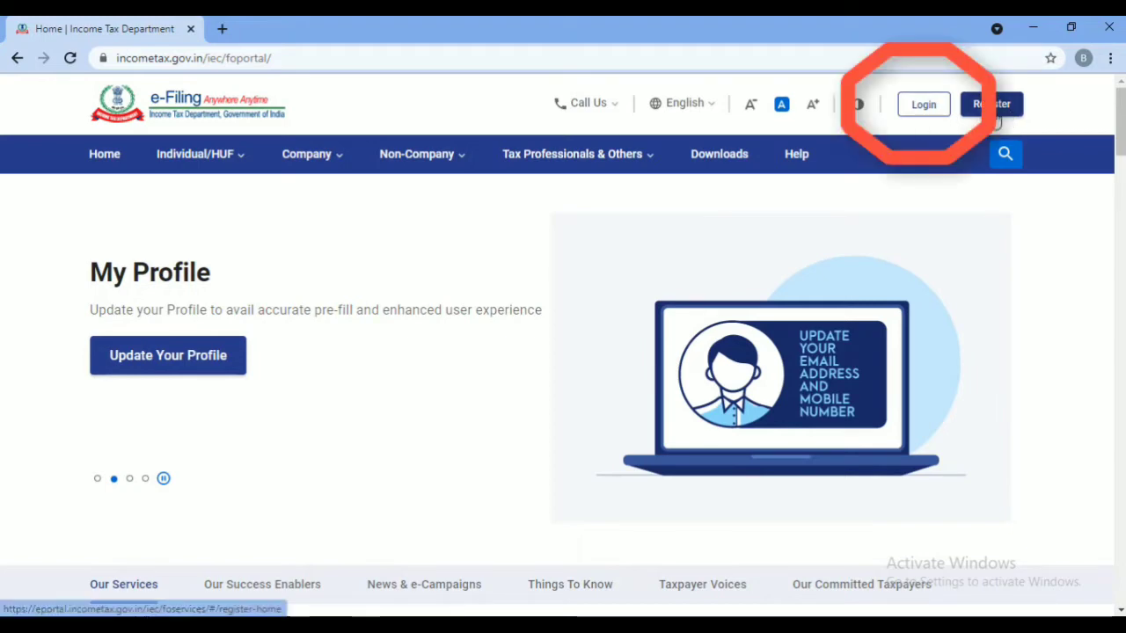
# Go to the portal login and enter the PAN as the user ID
pyautogui.click(924, 105)
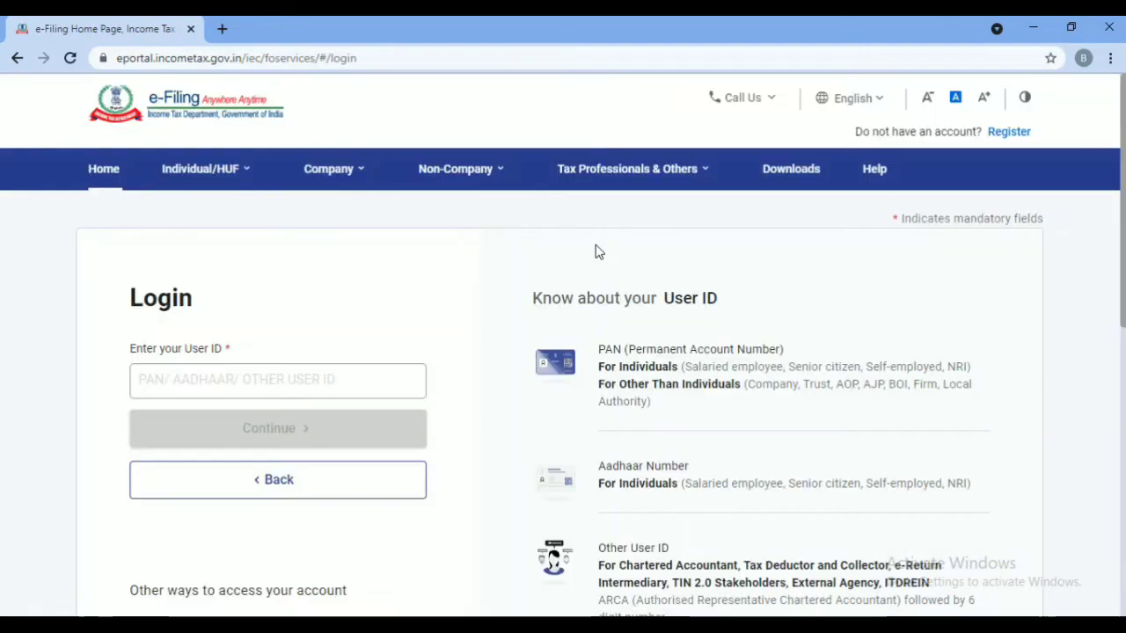
pyautogui.click(182, 382)
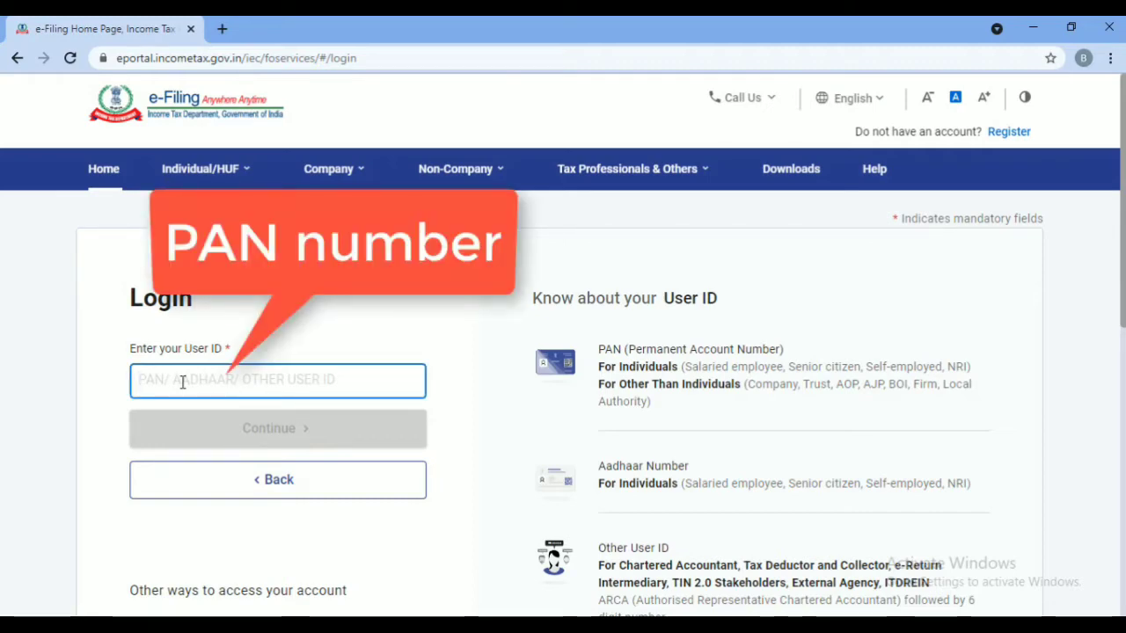
pyautogui.hotkey('ctrl', 'v')
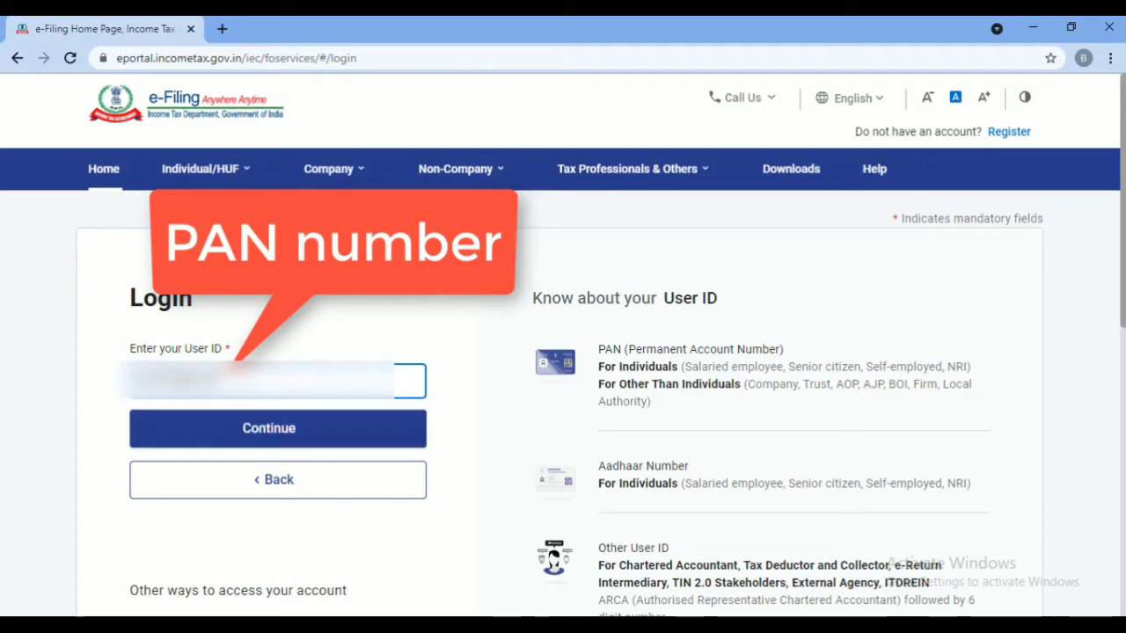
pyautogui.click(281, 437)
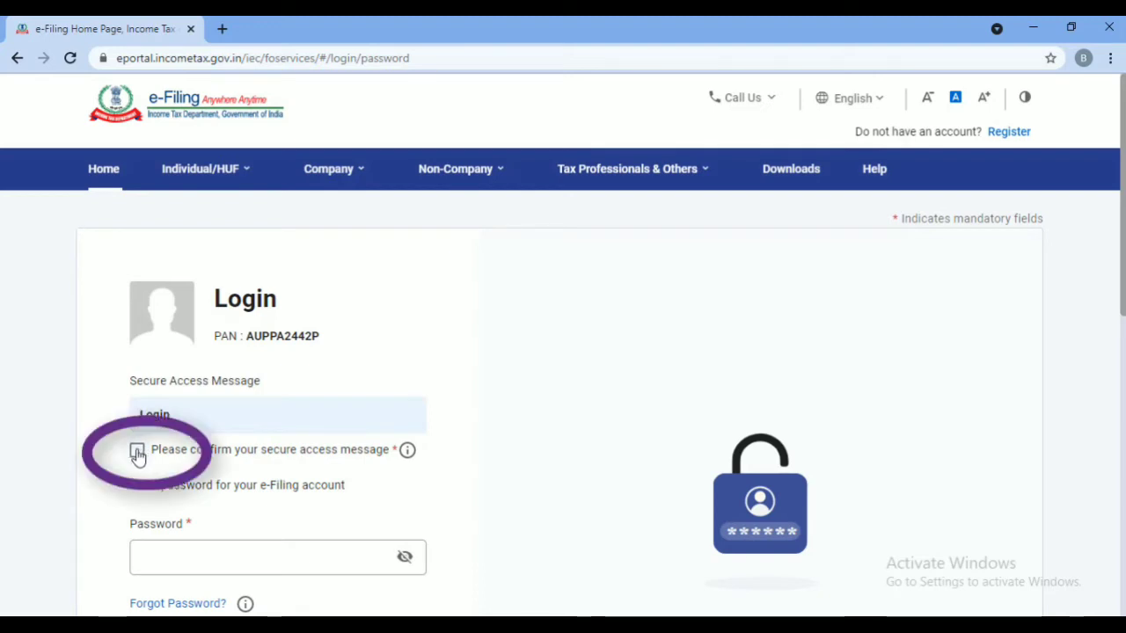
# Confirm the secure access message and submit the account password
pyautogui.click(137, 451)
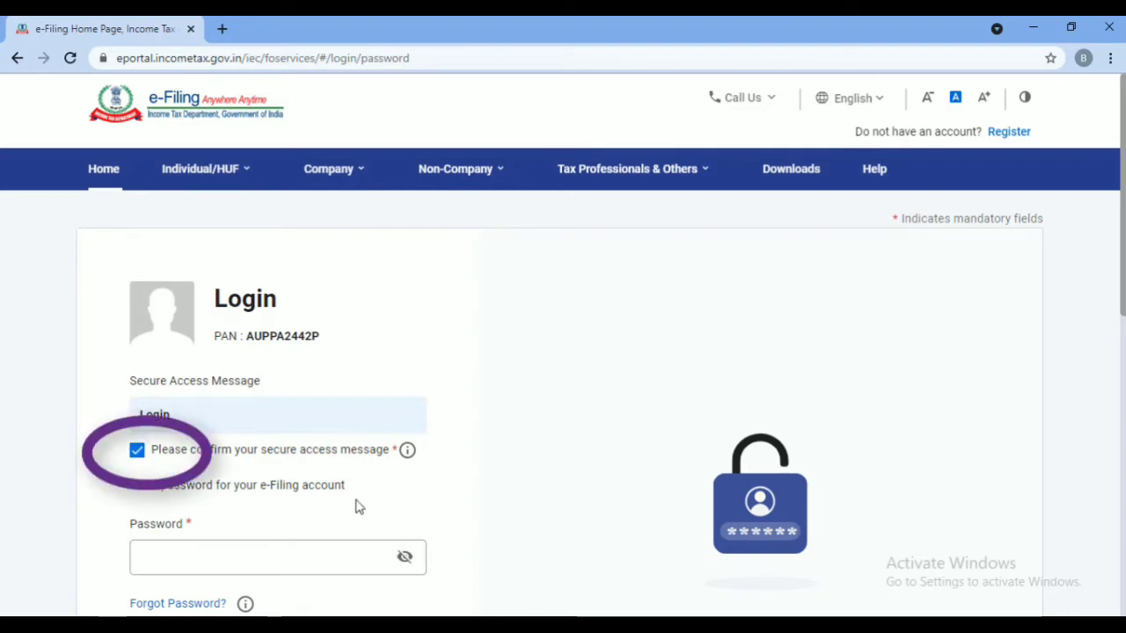
pyautogui.click(222, 556)
pyautogui.click(222, 556)
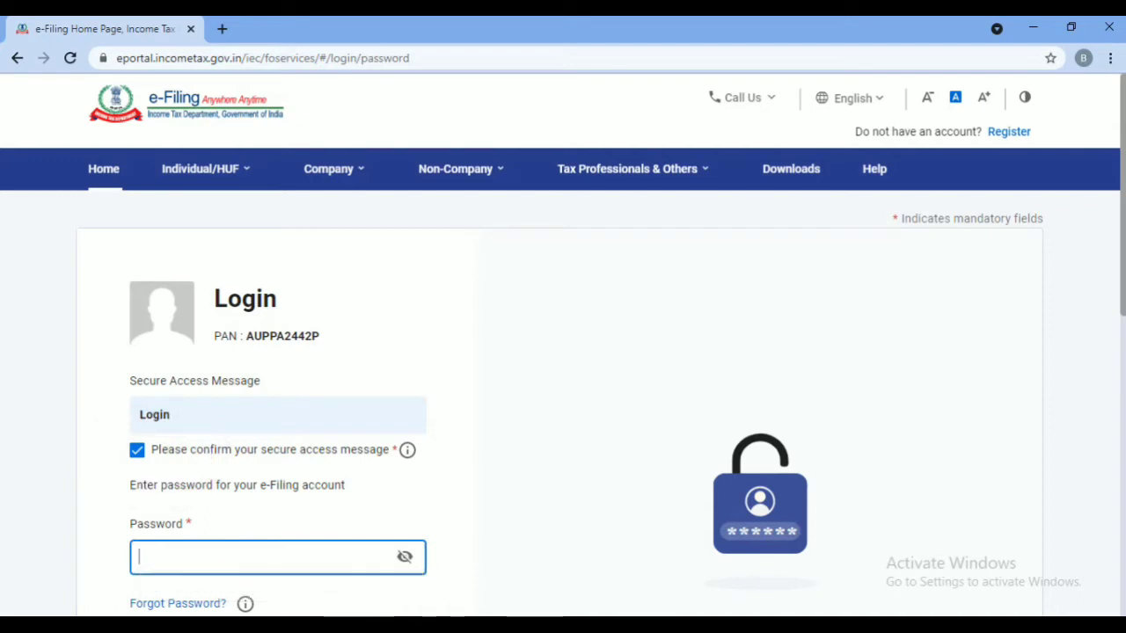
pyautogui.scroll(-1, 563, 387)
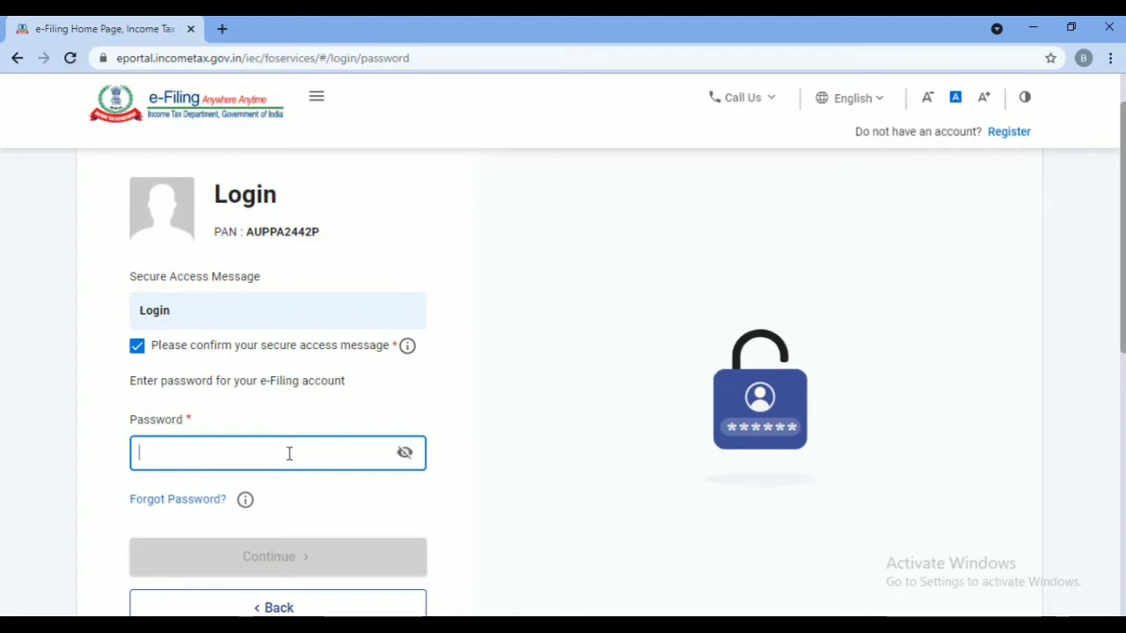
pyautogui.hotkey('ctrl', 'v')
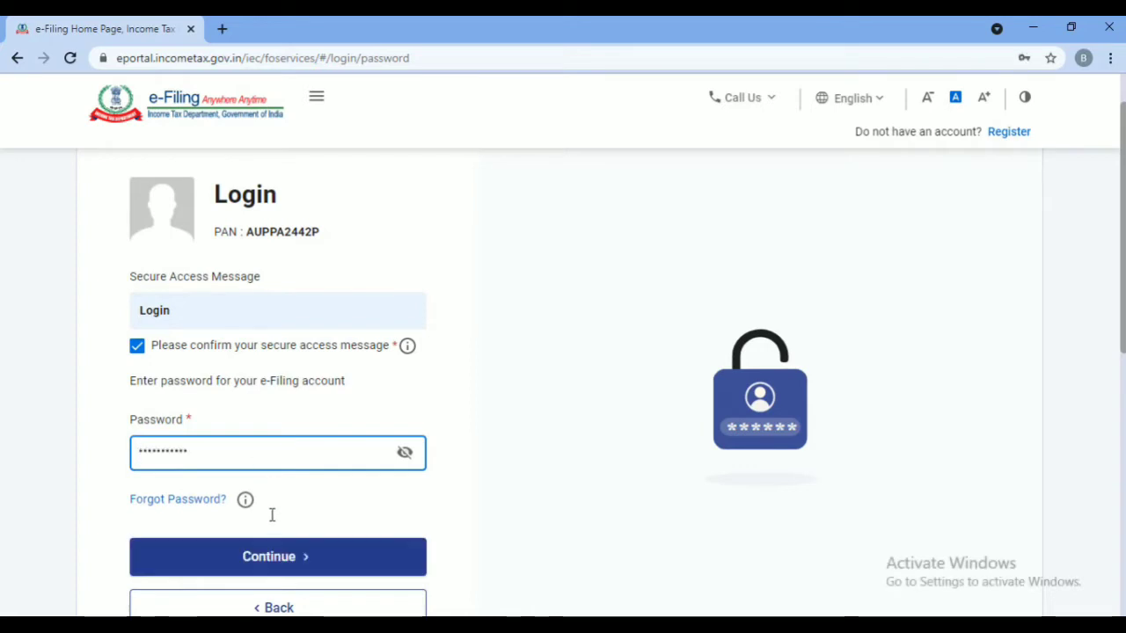
pyautogui.click(275, 565)
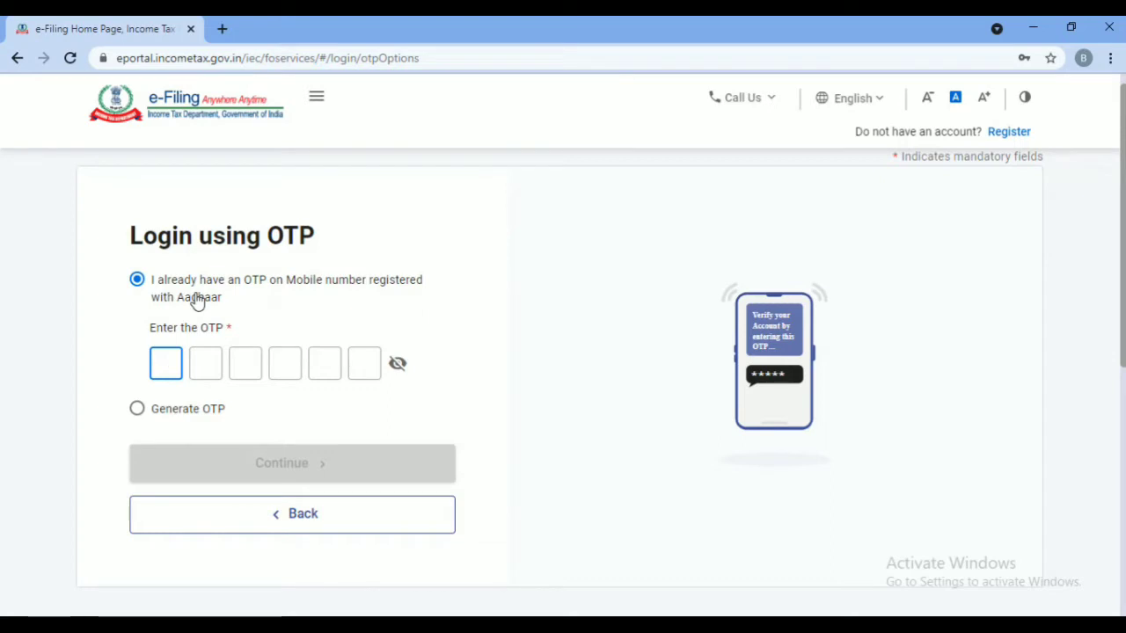
# Agree to Aadhaar validation, generate an Aadhaar OTP, enter the received code and log in
pyautogui.click(136, 412)
pyautogui.click(282, 392)
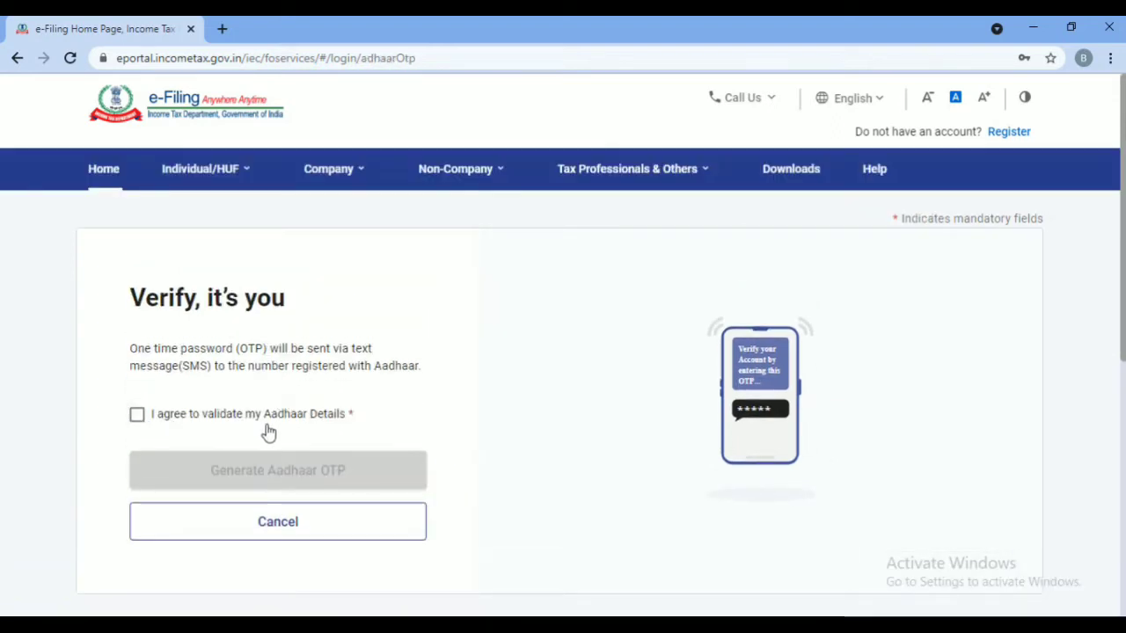
pyautogui.click(137, 417)
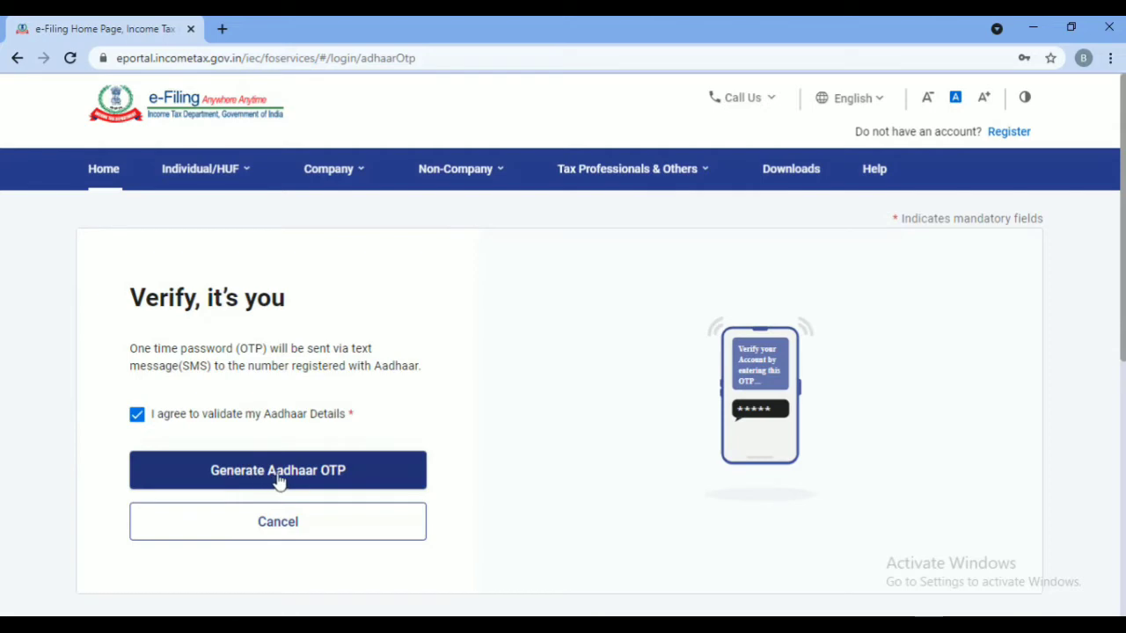
pyautogui.click(279, 481)
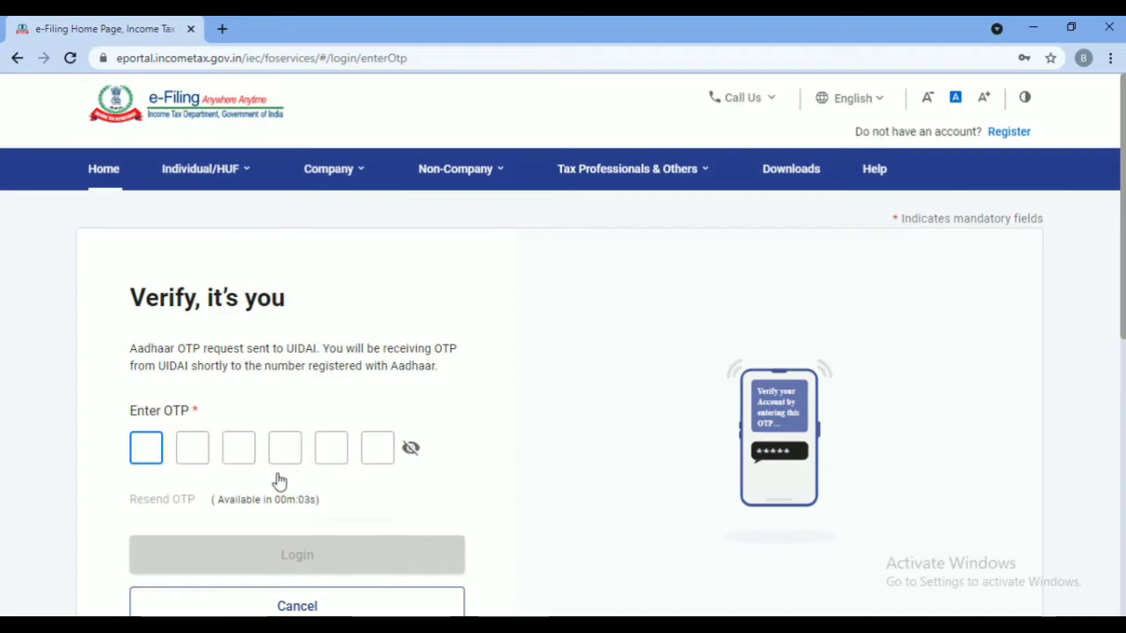
pyautogui.write('12')
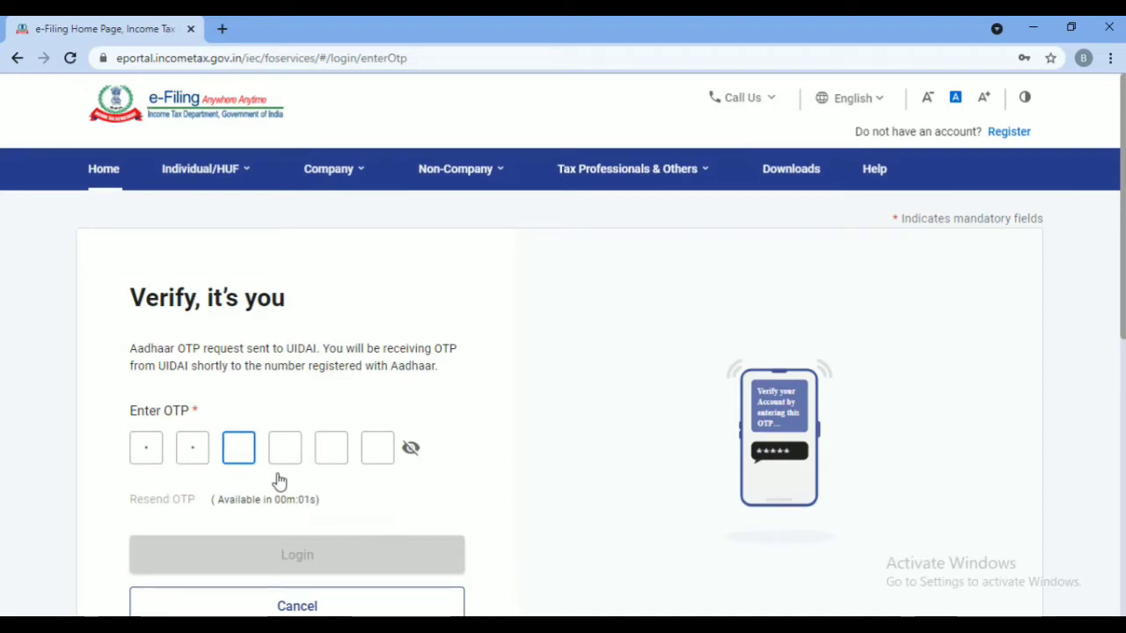
pyautogui.write('3456')
pyautogui.click(293, 556)
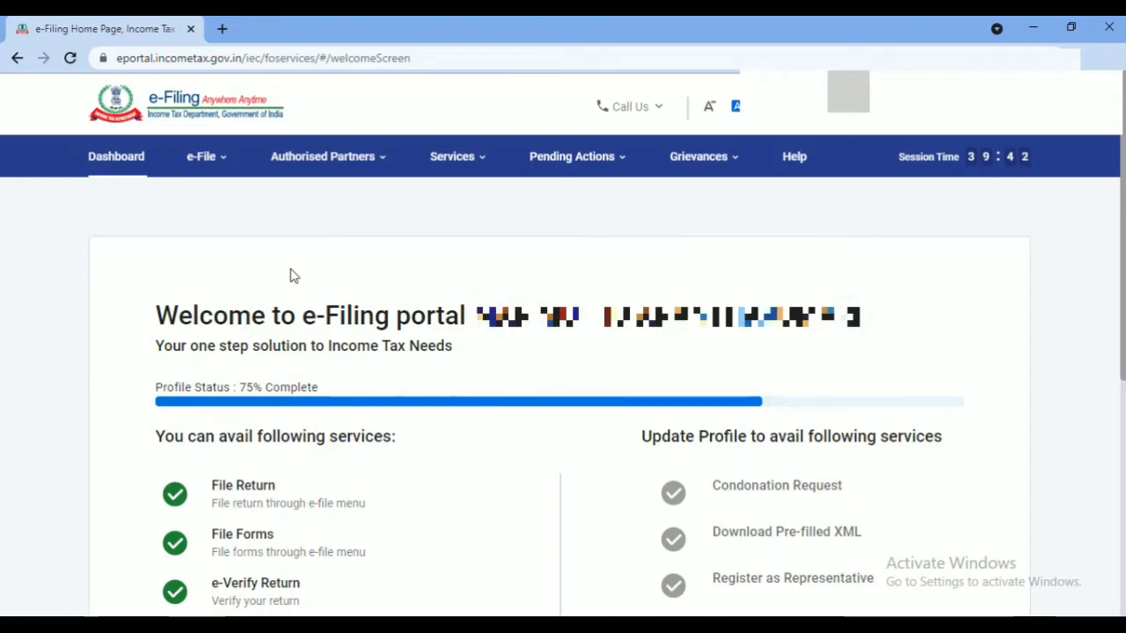
# Go to e-File > Income Tax Returns > File Income Tax Return
pyautogui.click(201, 167)
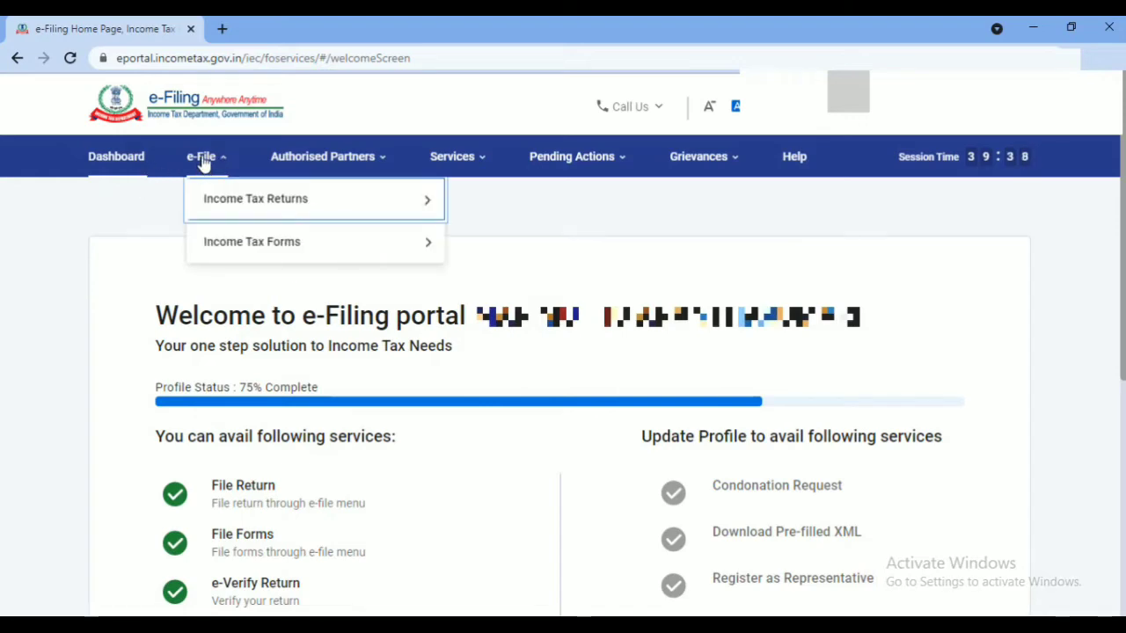
pyautogui.click(244, 202)
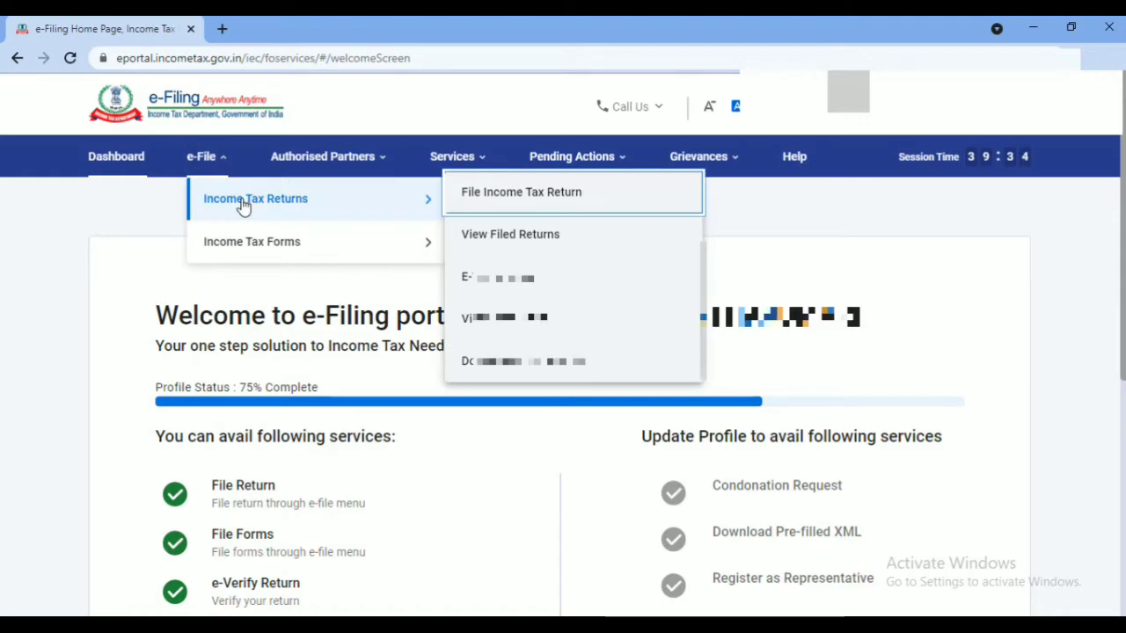
pyautogui.click(524, 200)
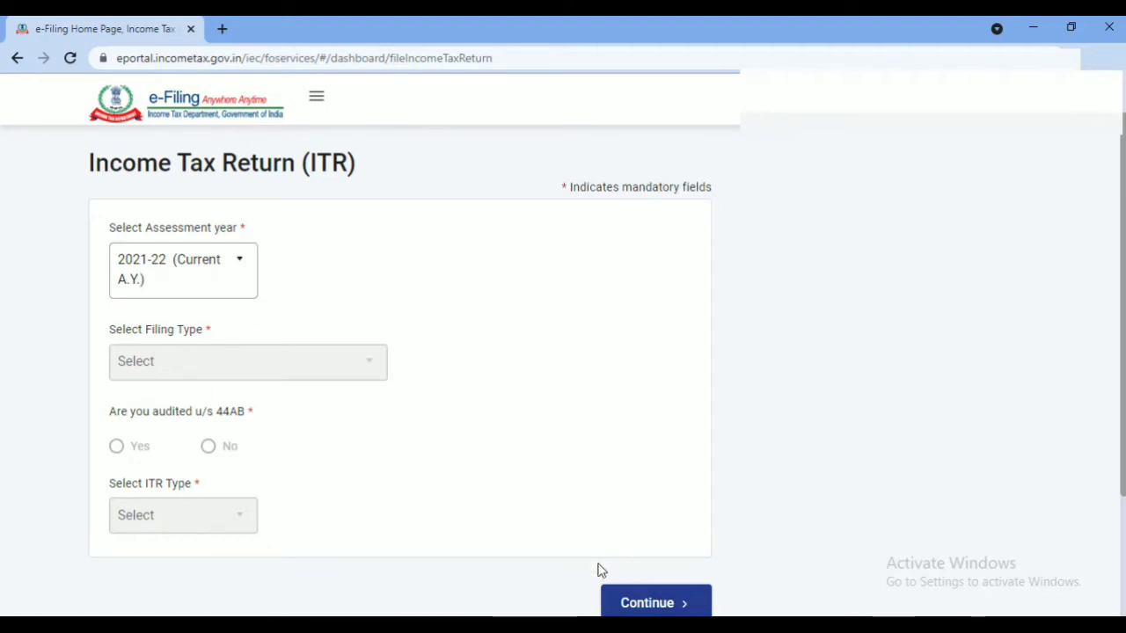
# Continue with AY 2021-22, choose the Online filing mode and start a new filing
pyautogui.click(655, 604)
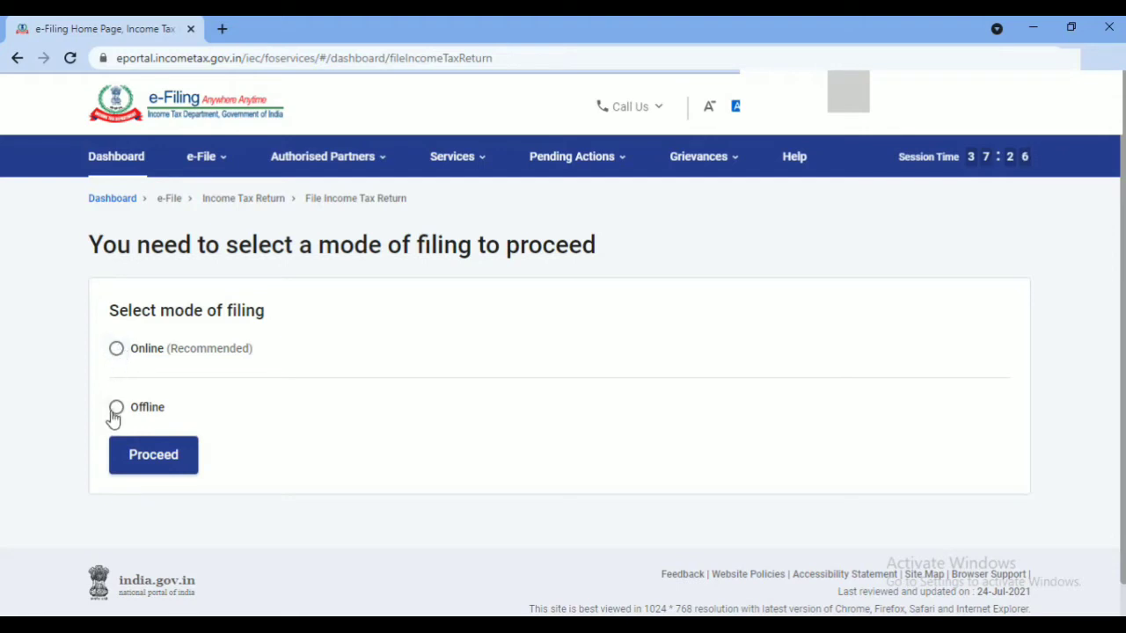
pyautogui.click(117, 350)
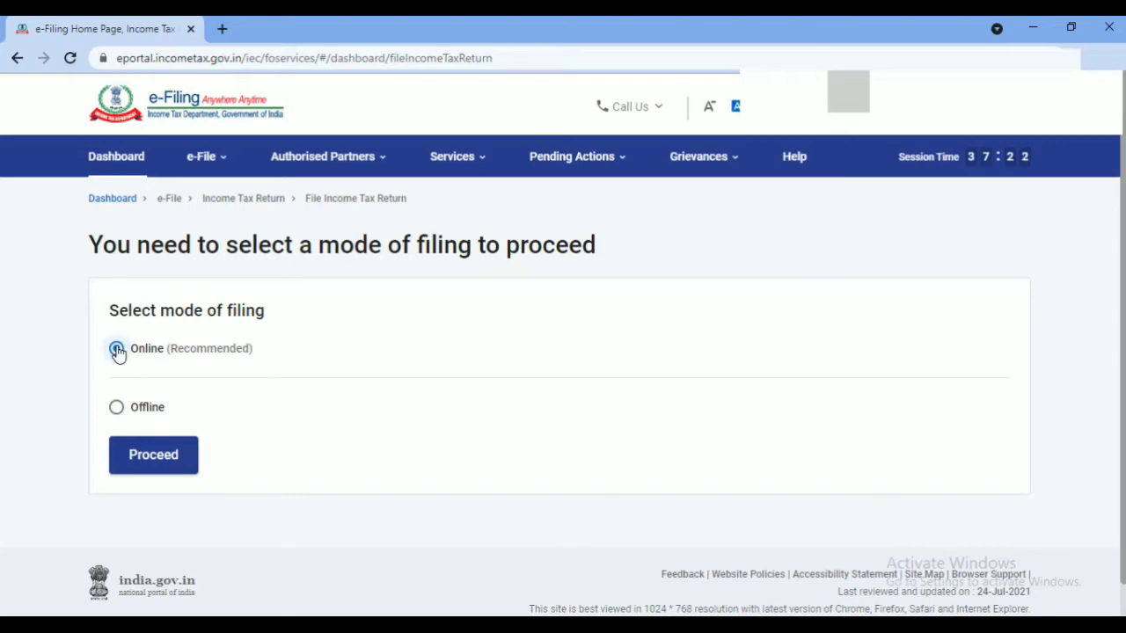
pyautogui.click(153, 456)
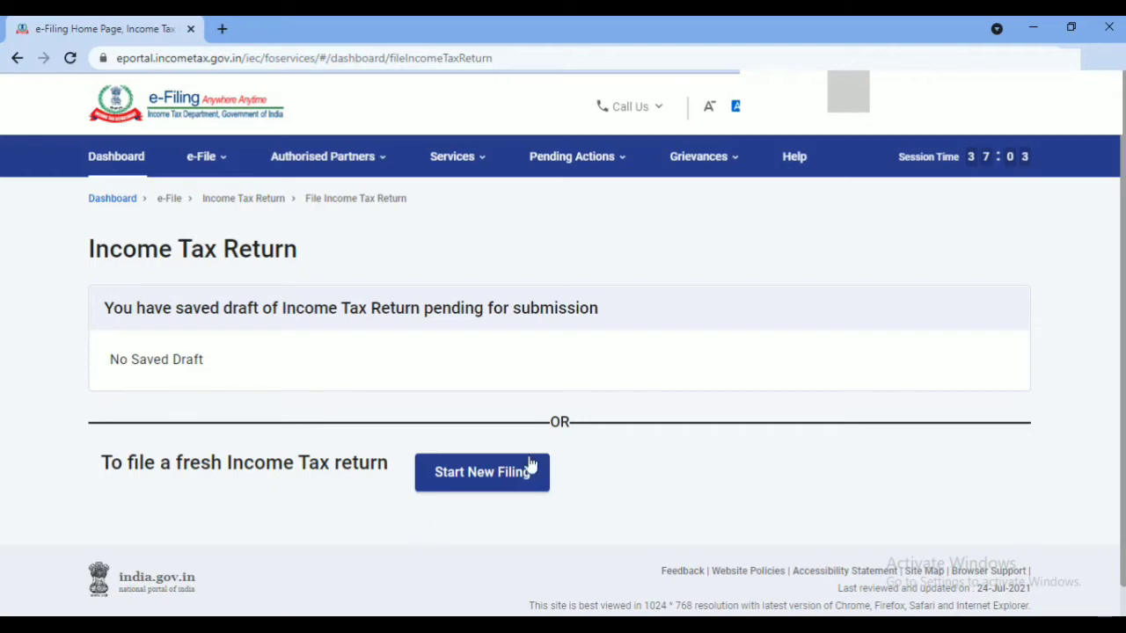
pyautogui.click(497, 476)
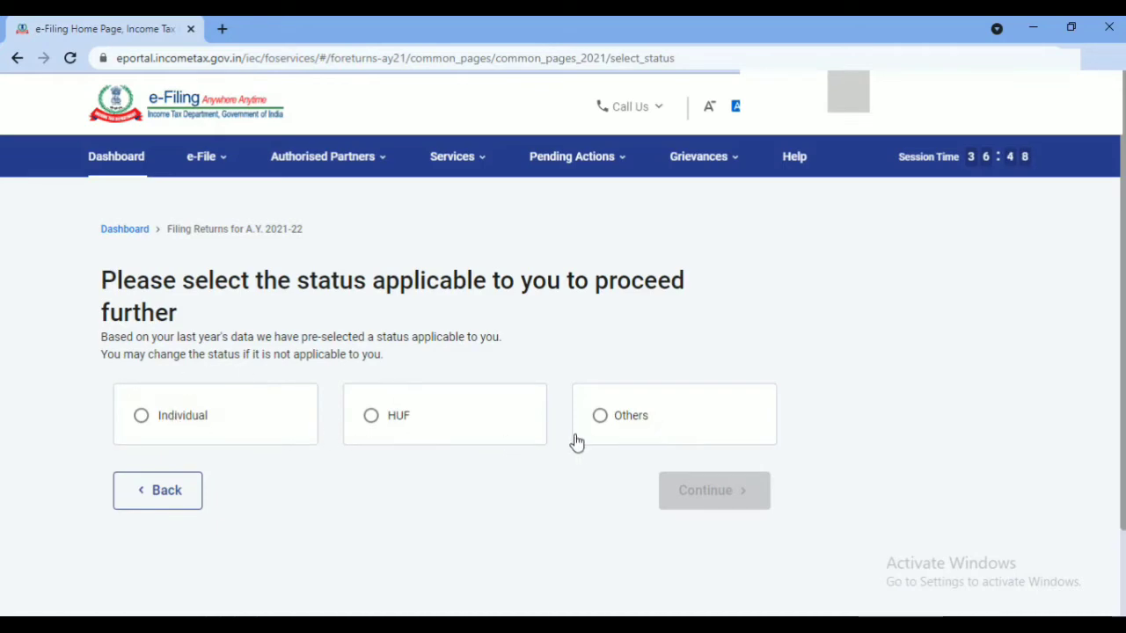
# File as an Individual, select ITR-1 from the form list and begin the ITR-1 steps
pyautogui.click(144, 421)
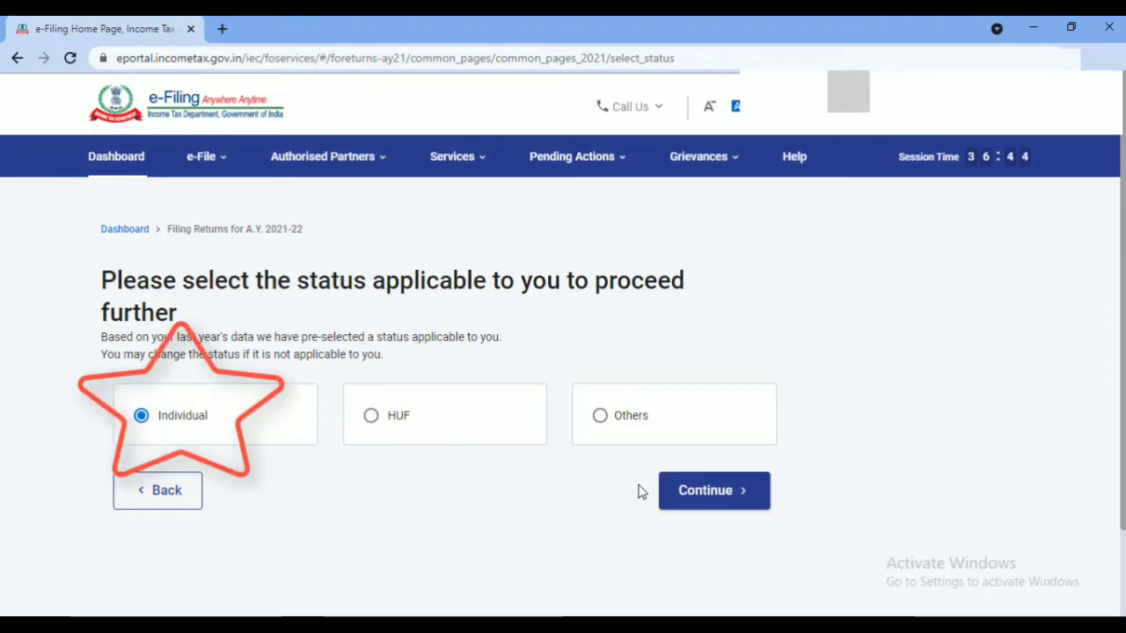
pyautogui.click(687, 510)
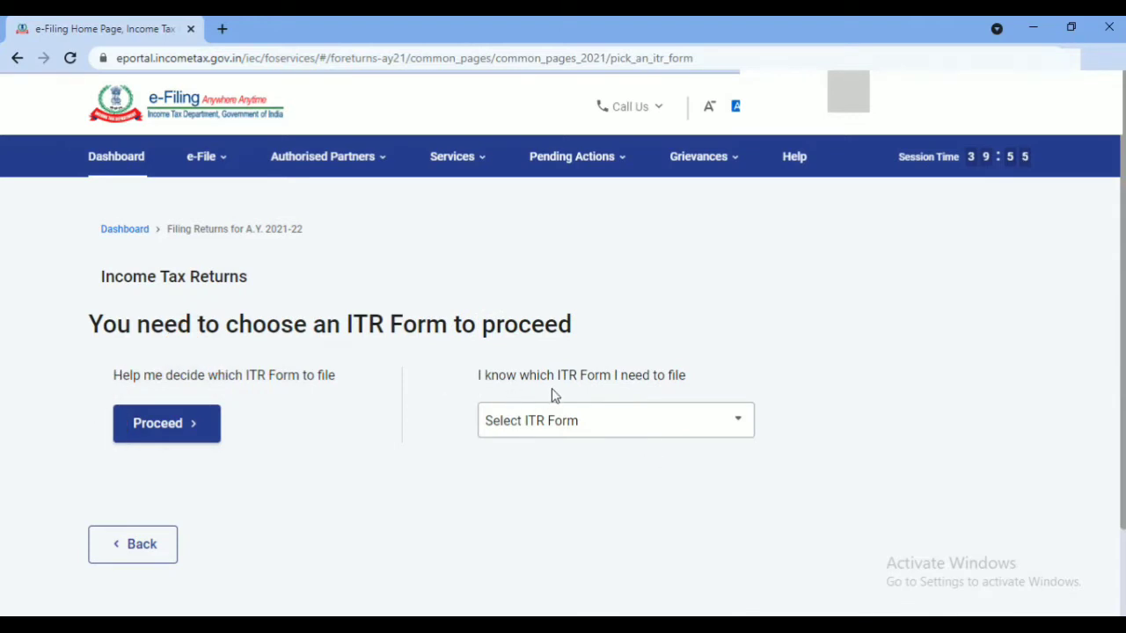
pyautogui.click(610, 428)
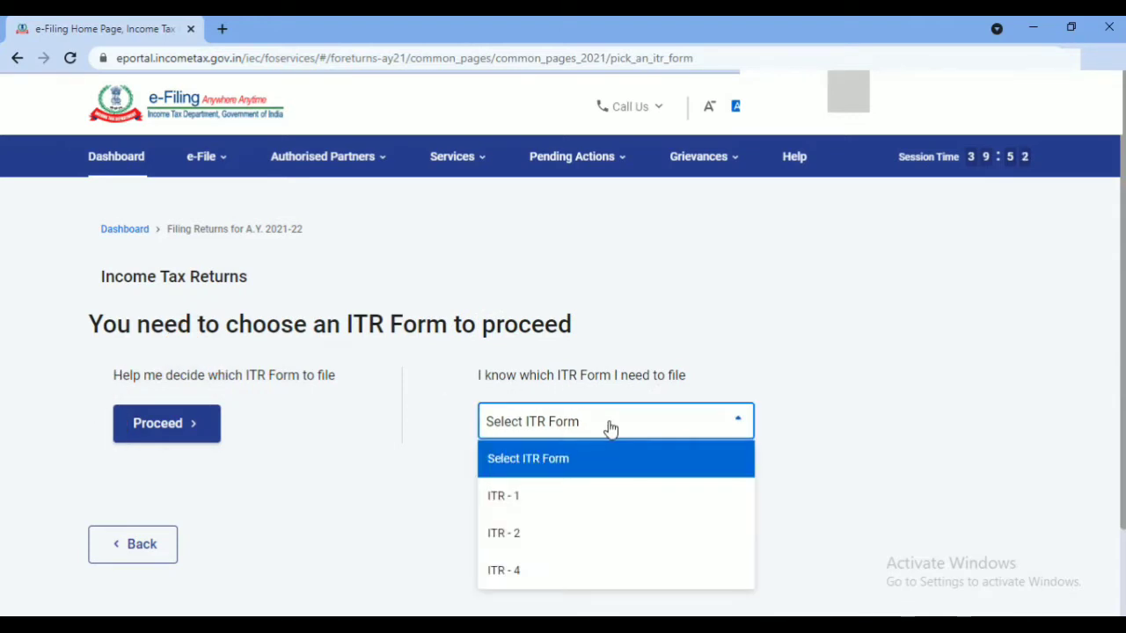
pyautogui.click(525, 501)
pyautogui.scroll(-2, 523, 431)
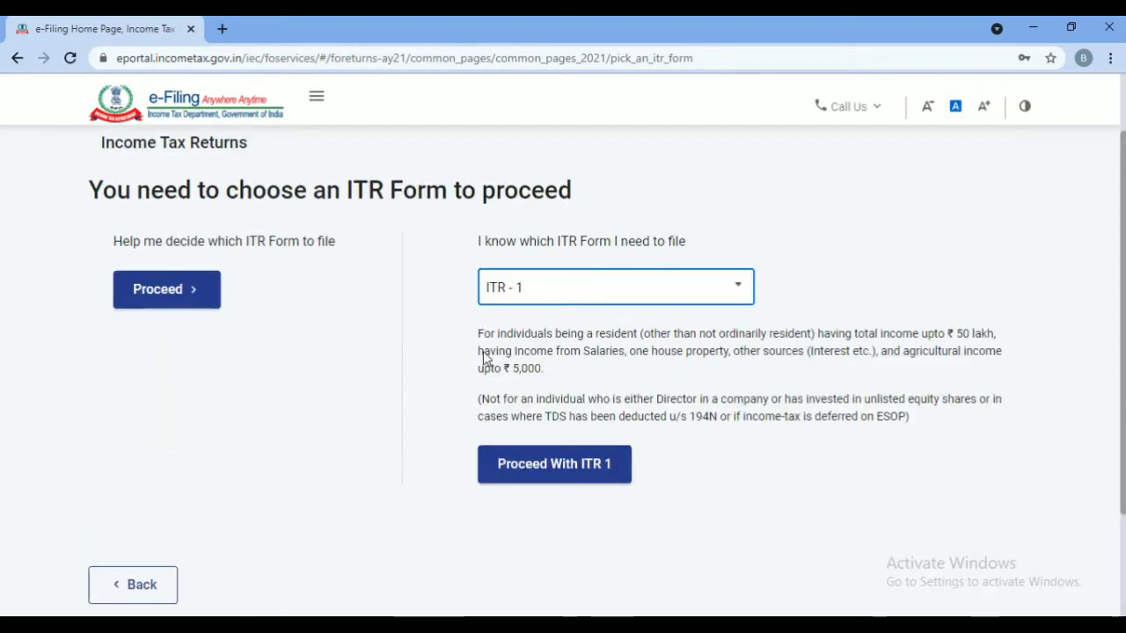
pyautogui.click(574, 470)
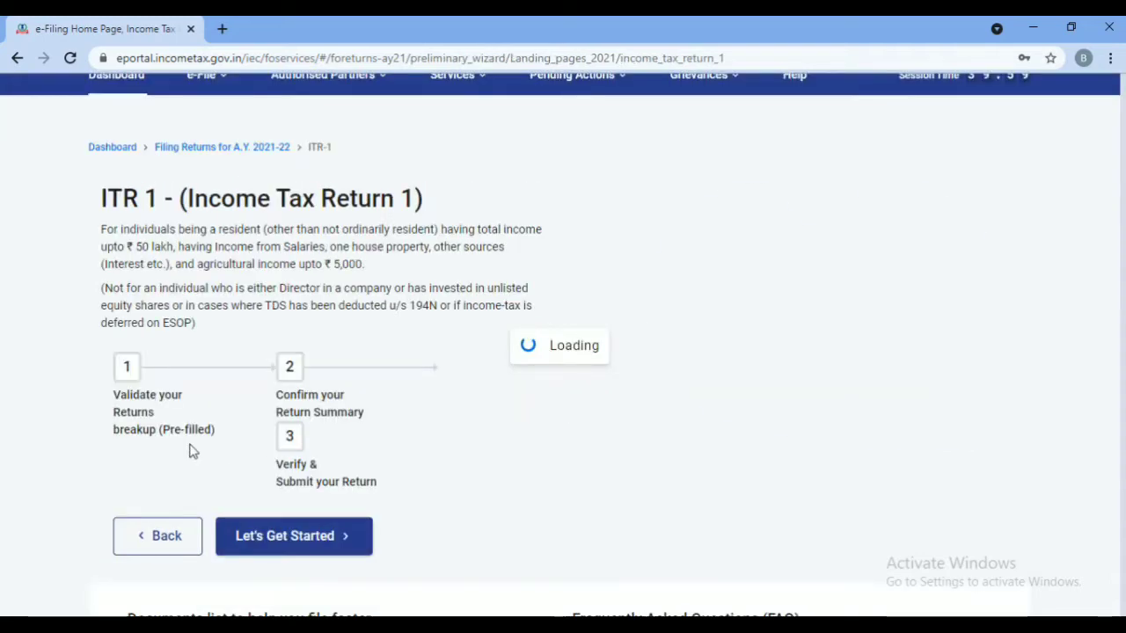
pyautogui.scroll(-2, 145, 352)
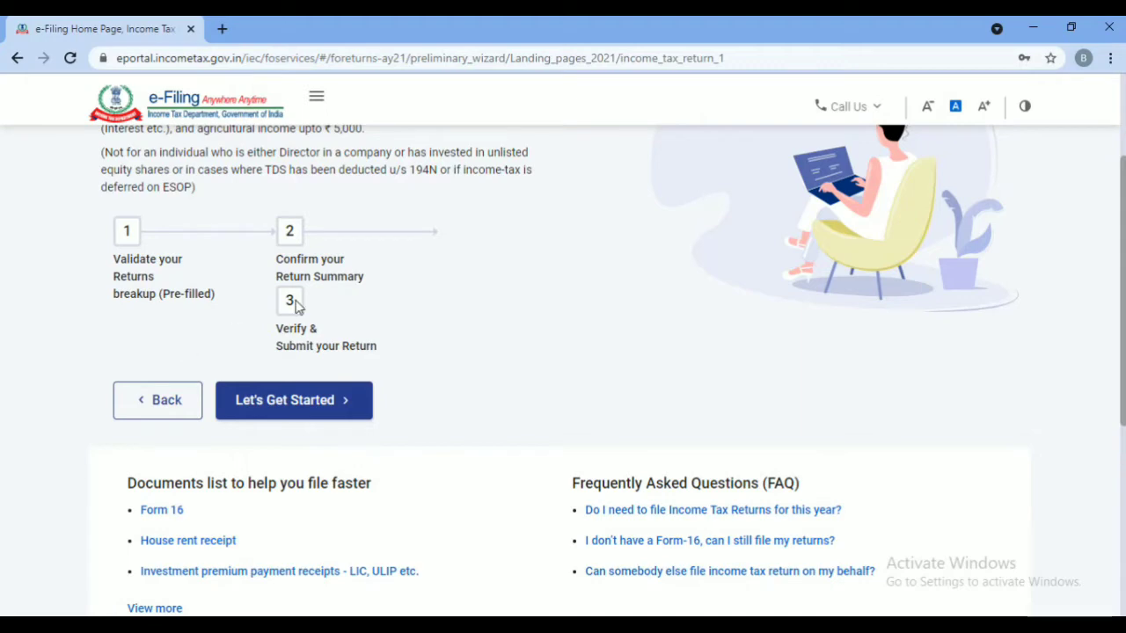
pyautogui.click(293, 400)
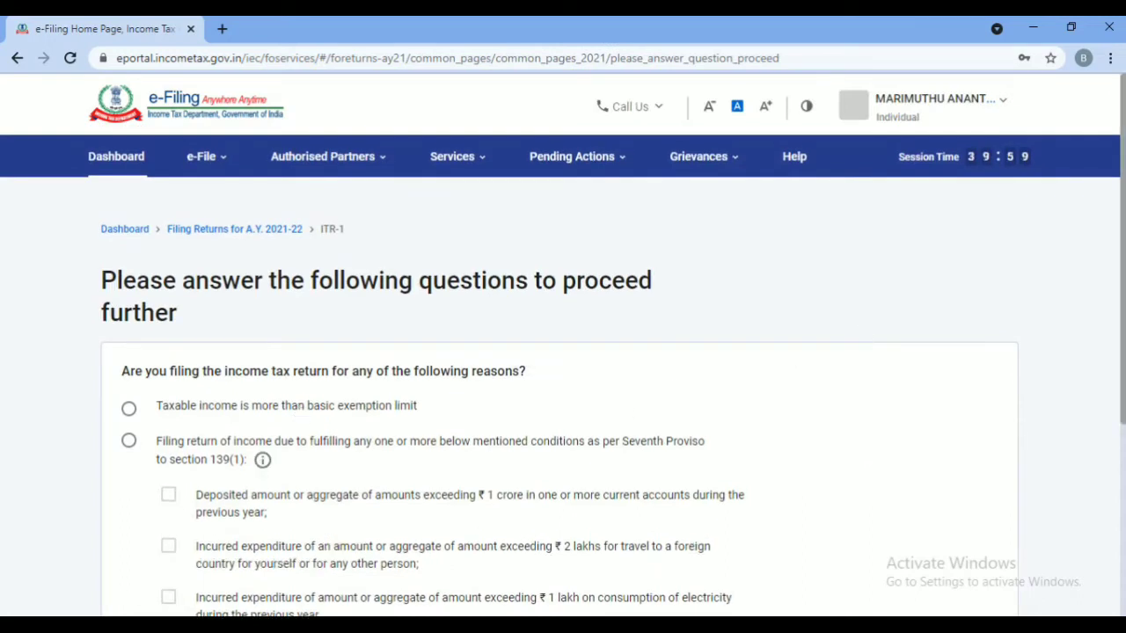
# Select Others as the reason for filing and continue
pyautogui.moveTo(1122, 168); pyautogui.dragTo(1118, 289)
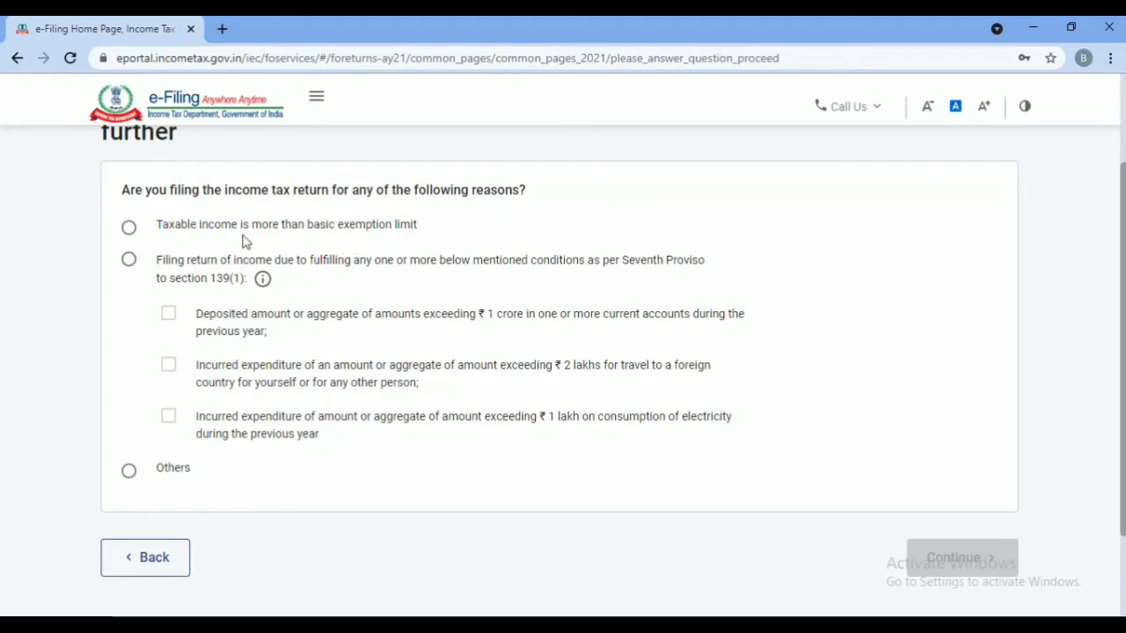
pyautogui.click(129, 473)
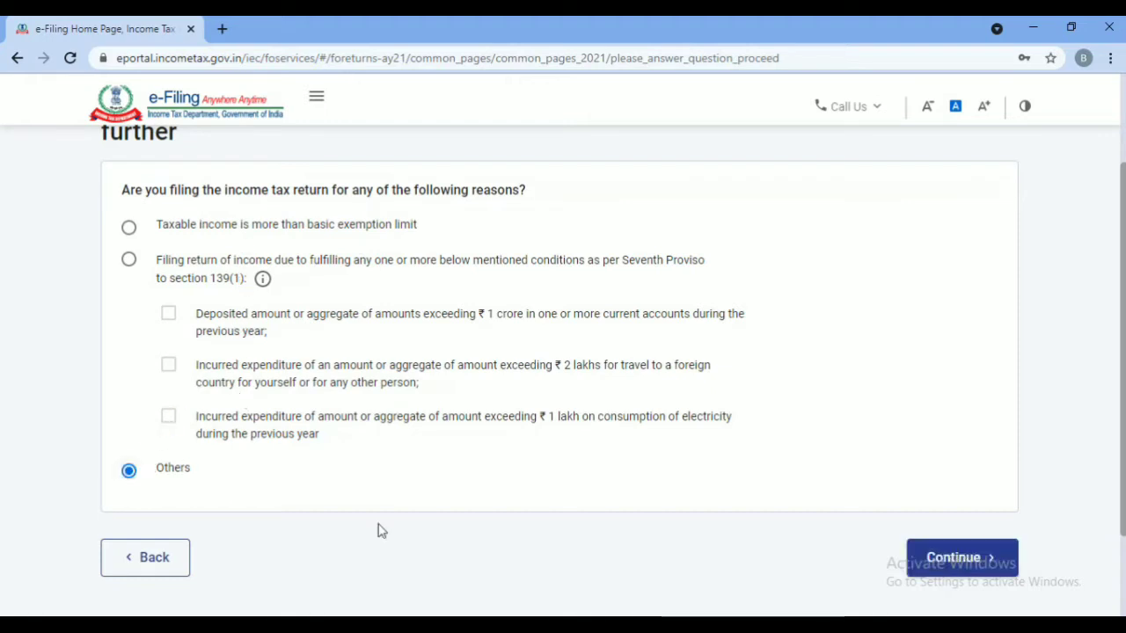
pyautogui.click(962, 560)
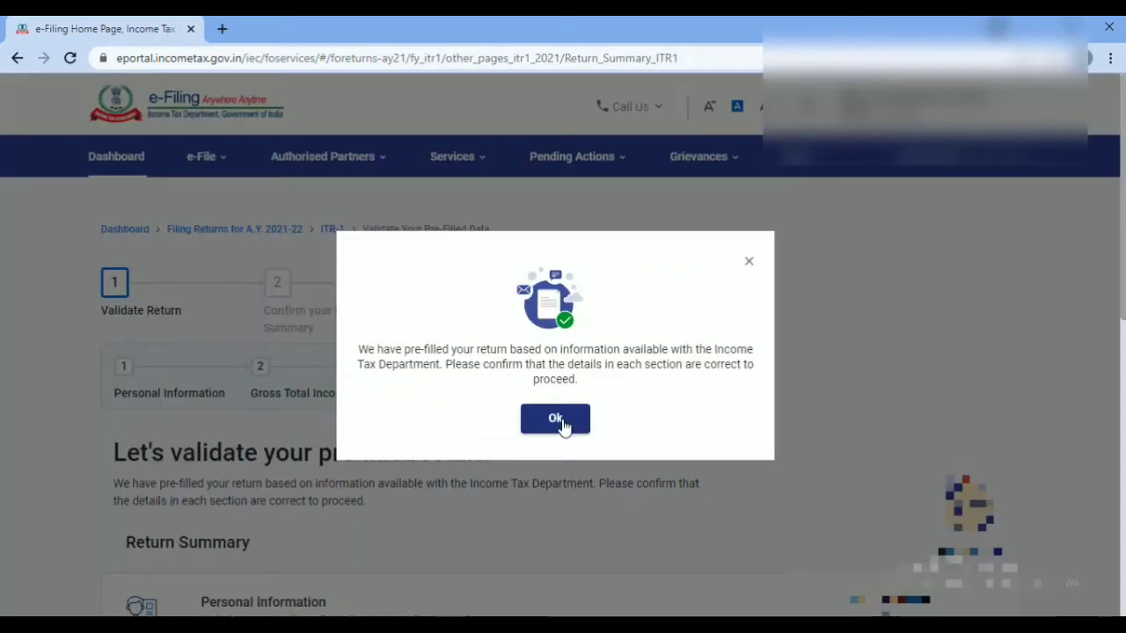
# Dismiss the pre-filled data notice and open the Personal Information section
pyautogui.click(555, 419)
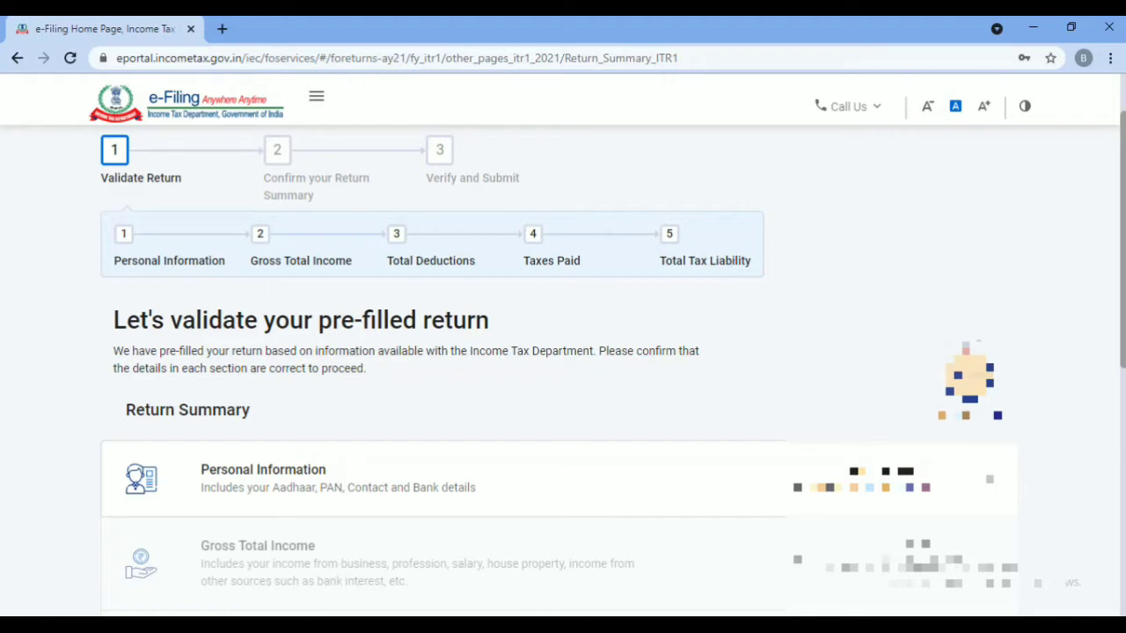
pyautogui.scroll(-1, 423, 366)
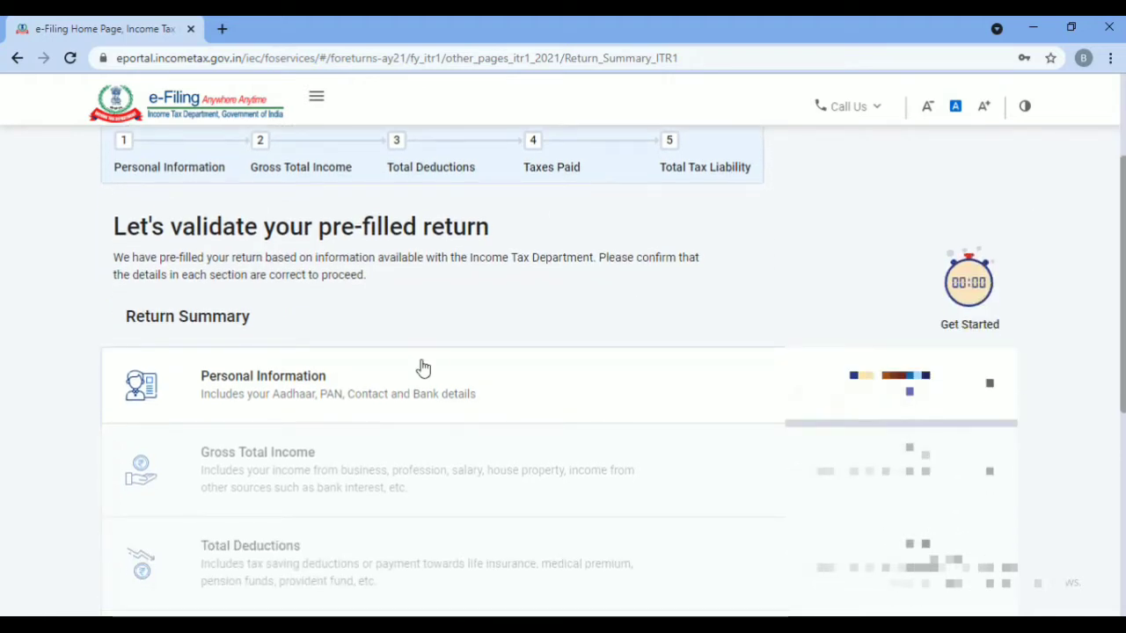
pyautogui.click(280, 393)
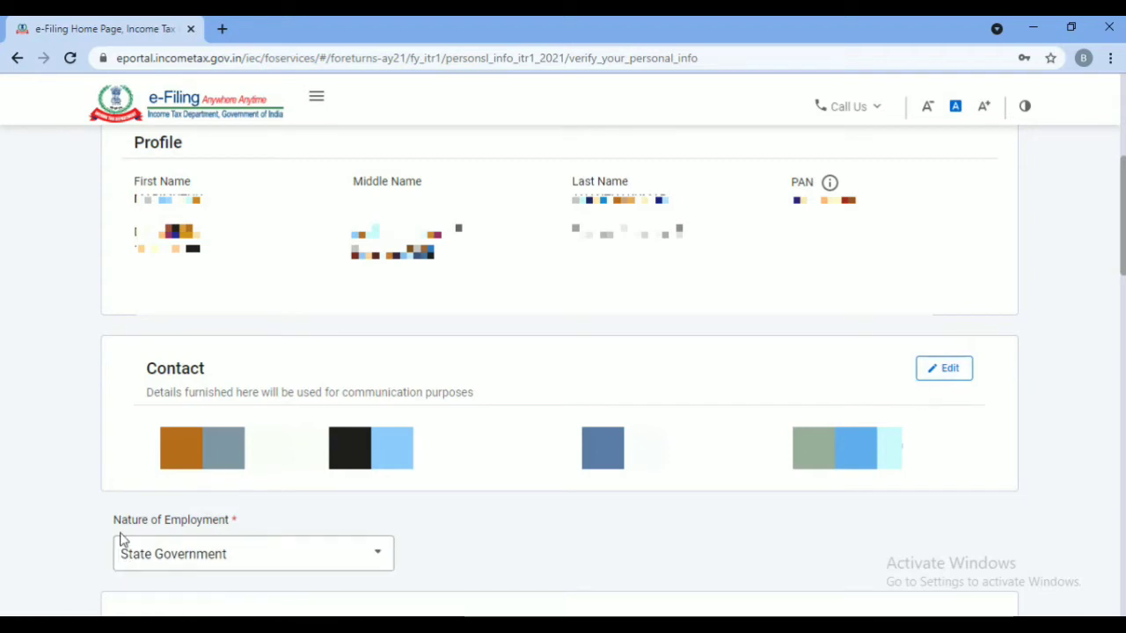
# Keep State Government as nature of employment and answer No to the new tax regime u/s 115BAC
pyautogui.click(198, 563)
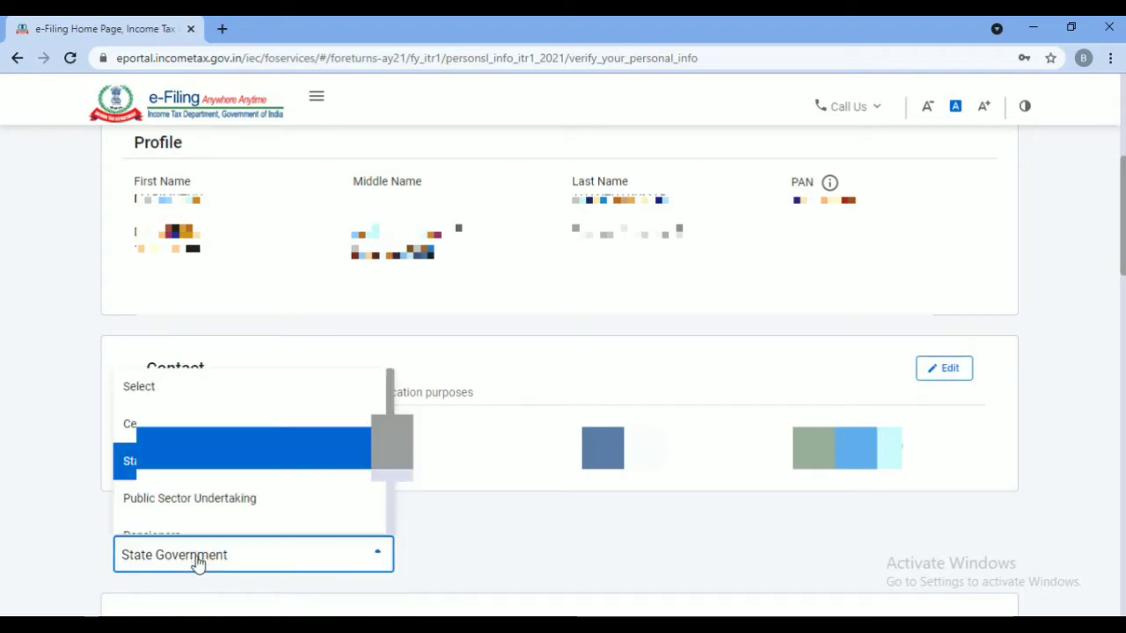
pyautogui.click(207, 459)
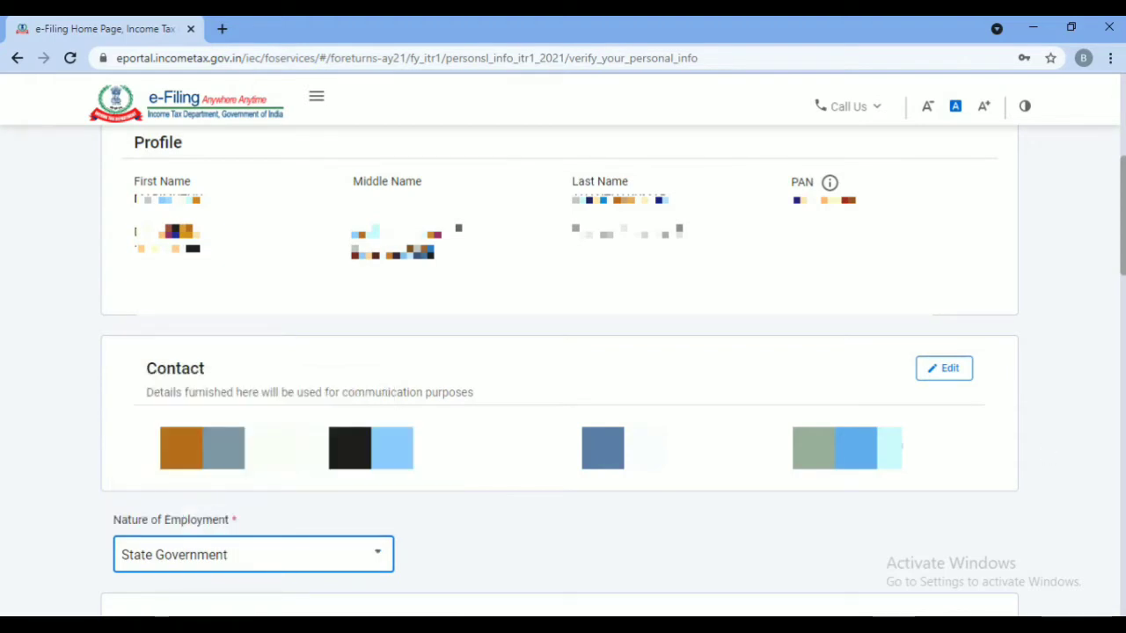
pyautogui.scroll(-3, 563, 370)
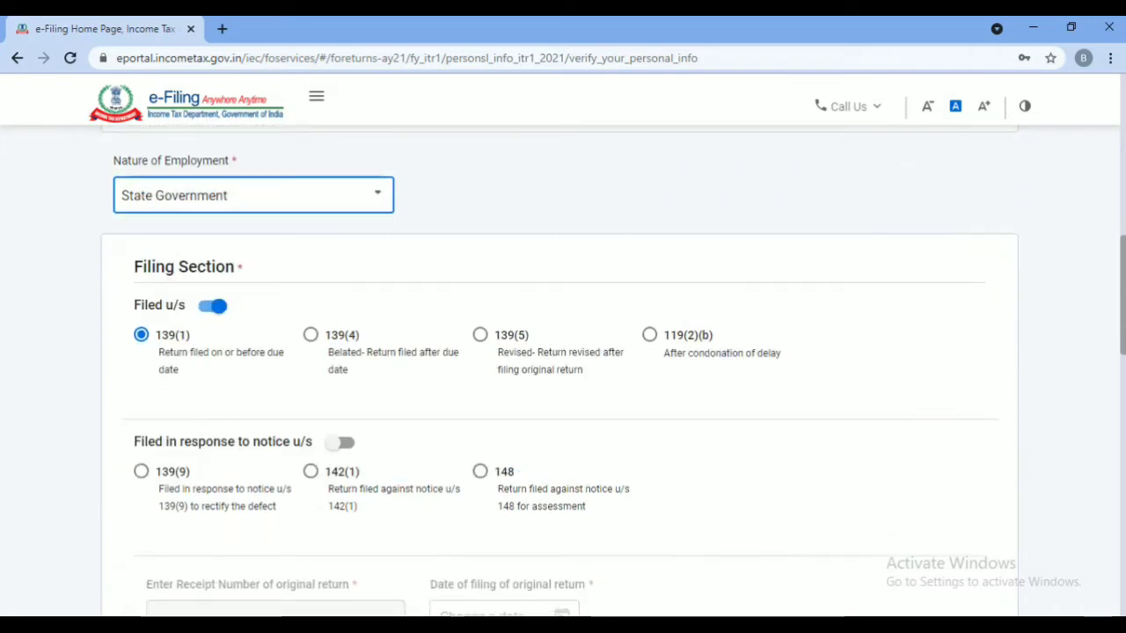
pyautogui.scroll(-5, 179, 479)
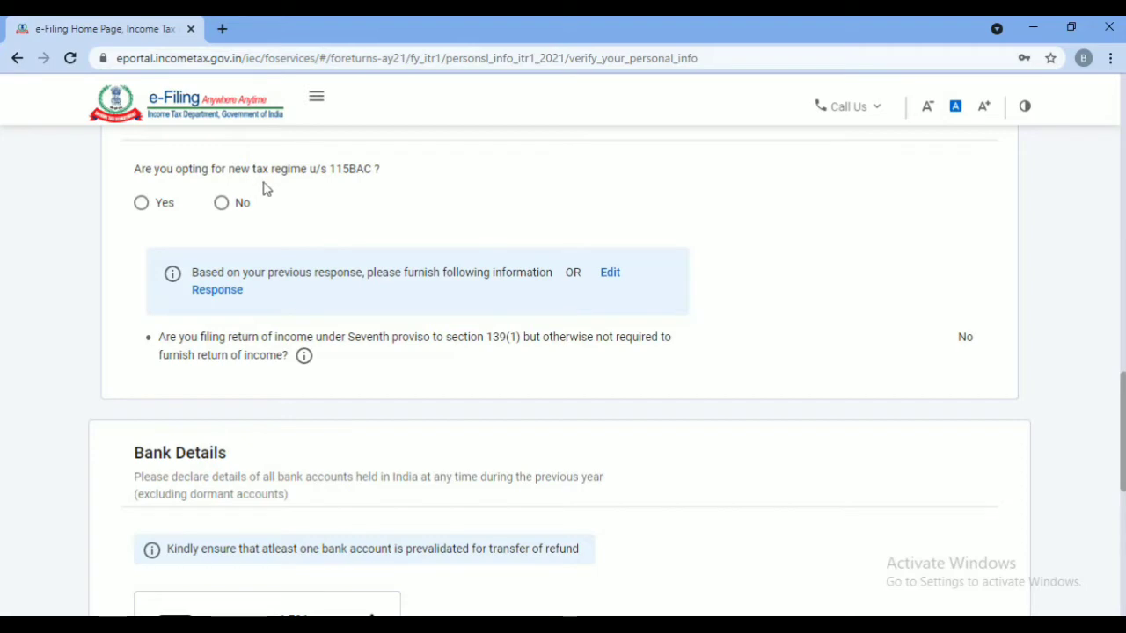
pyautogui.click(140, 211)
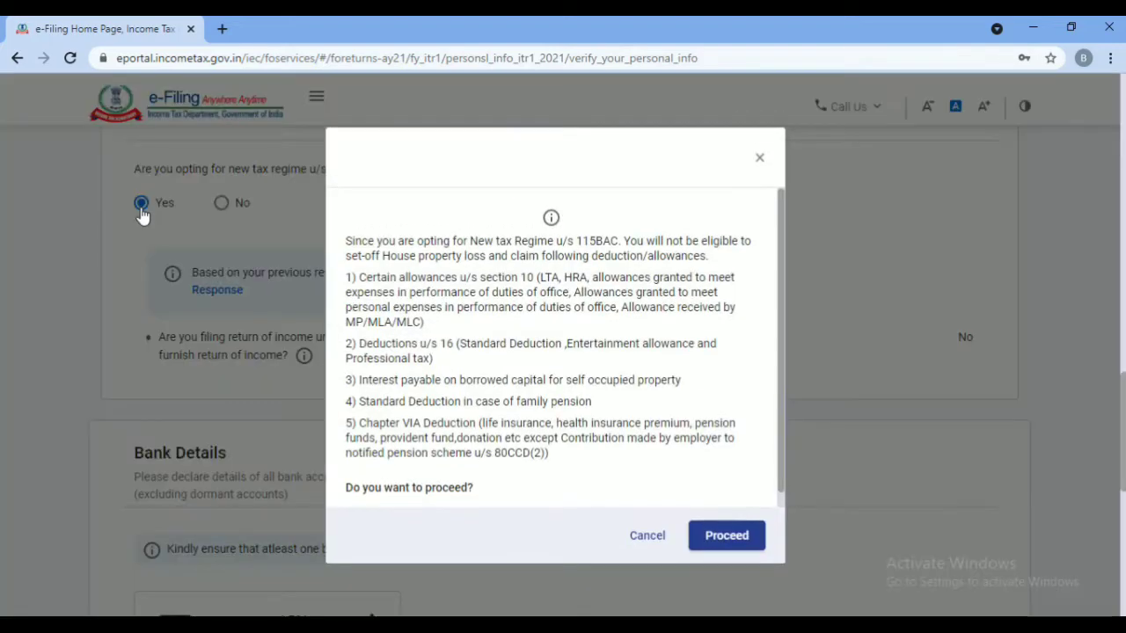
pyautogui.click(760, 158)
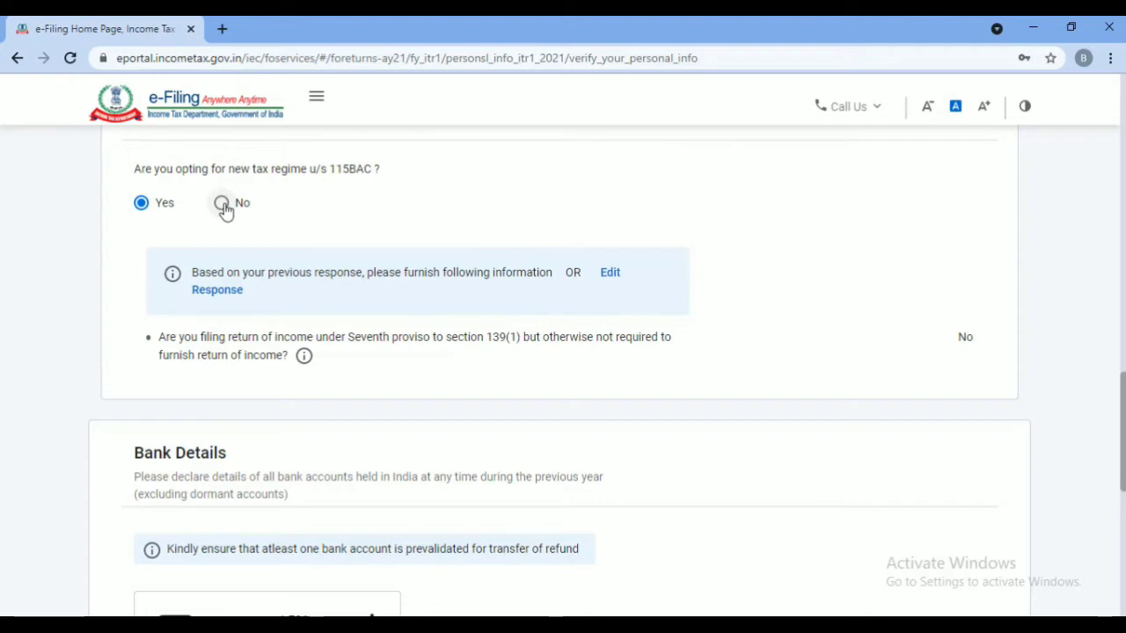
pyautogui.click(222, 204)
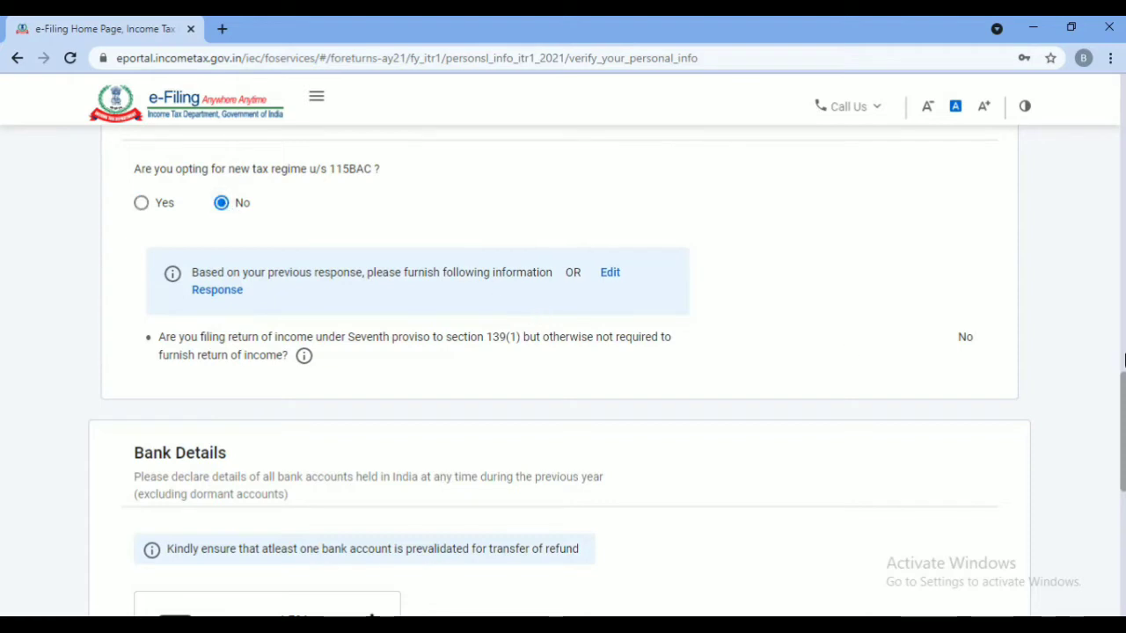
# Mark the bank account as selected for refund and confirm the personal information
pyautogui.scroll(-4, 1123, 431)
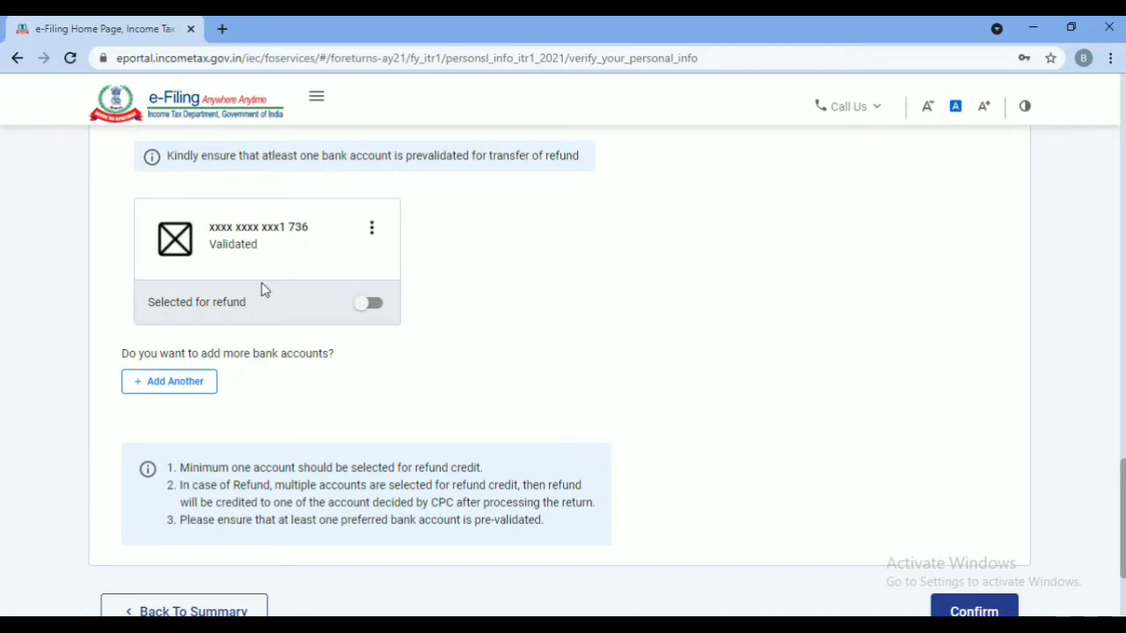
pyautogui.click(373, 305)
pyautogui.scroll(-2, 579, 379)
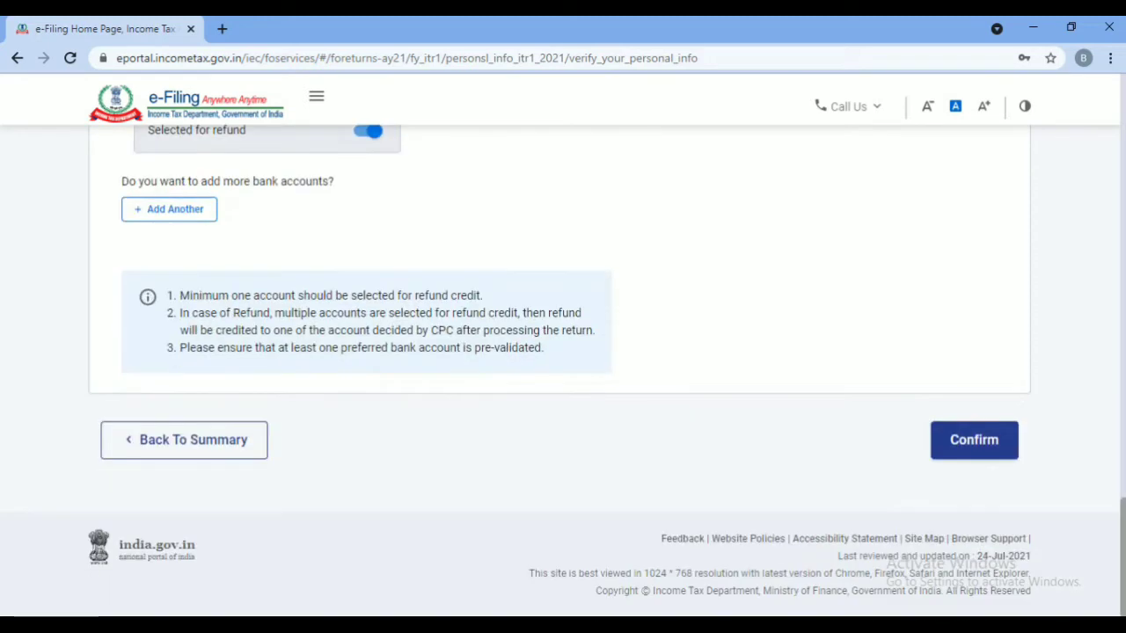
pyautogui.click(974, 440)
# Move past the Salary Exemption questions to the income source details page
pyautogui.scroll(-3, 973, 452)
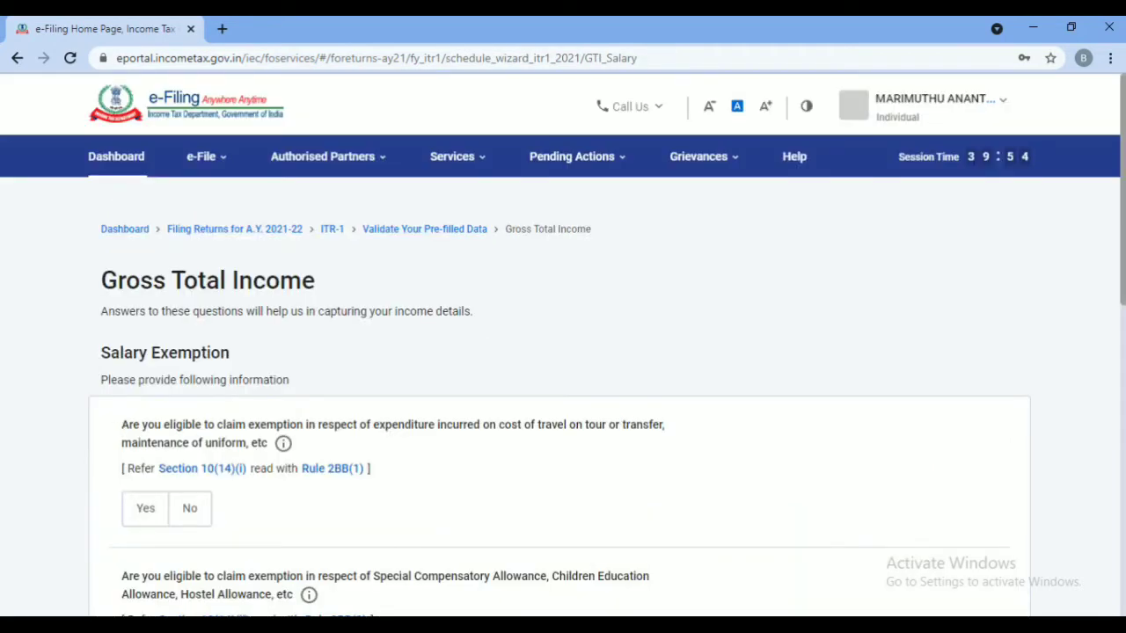
pyautogui.scroll(-3, 294, 176)
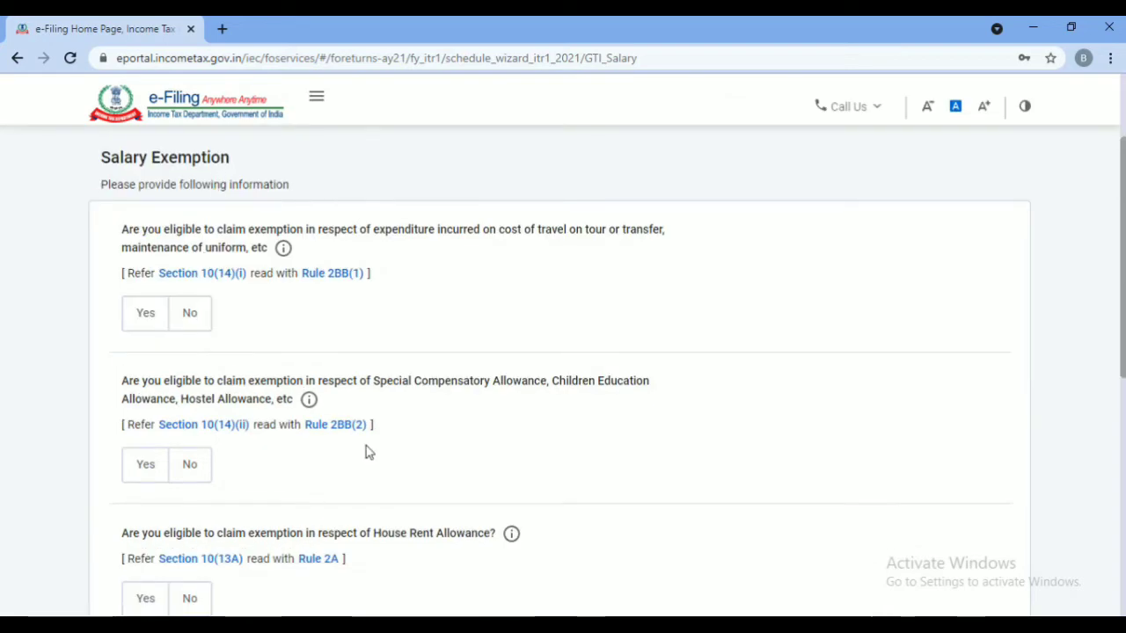
pyautogui.scroll(-5, 368, 452)
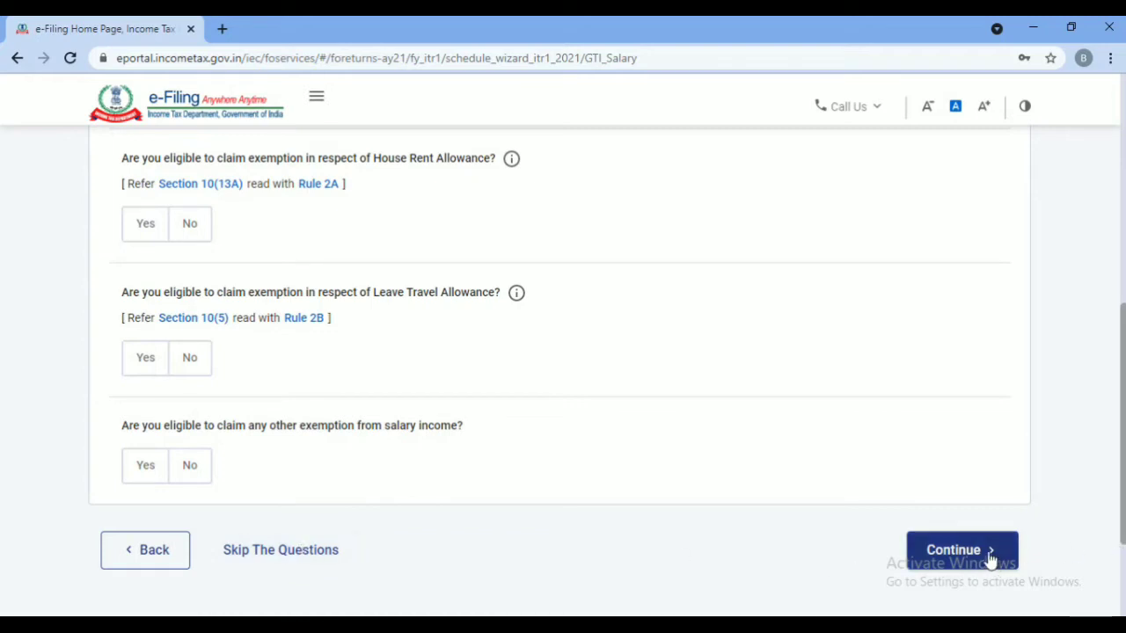
pyautogui.click(961, 551)
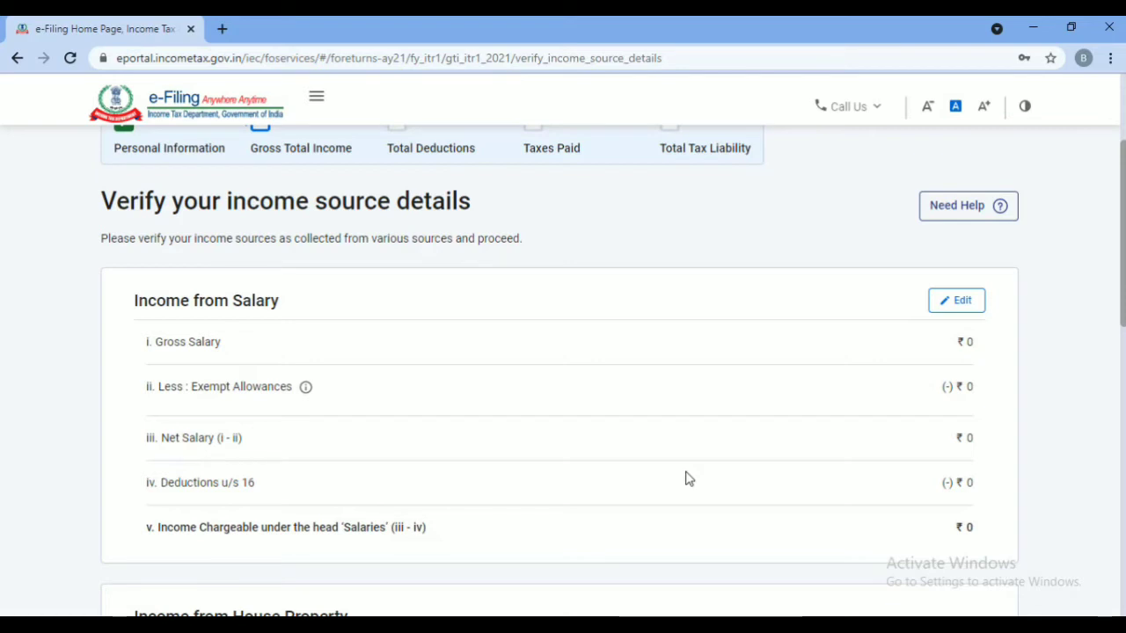
# Enter ₹8,22,940 as section 17(1) salary, with 0 for 17(2) perquisites and 17(3) profits
pyautogui.click(960, 310)
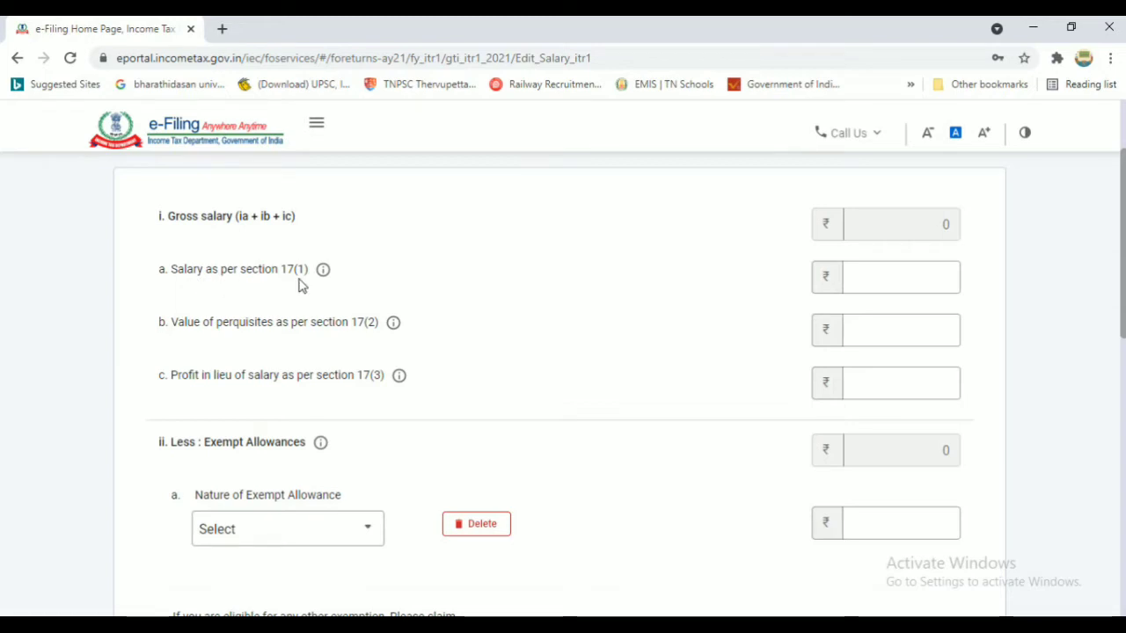
pyautogui.click(907, 270)
pyautogui.click(906, 270)
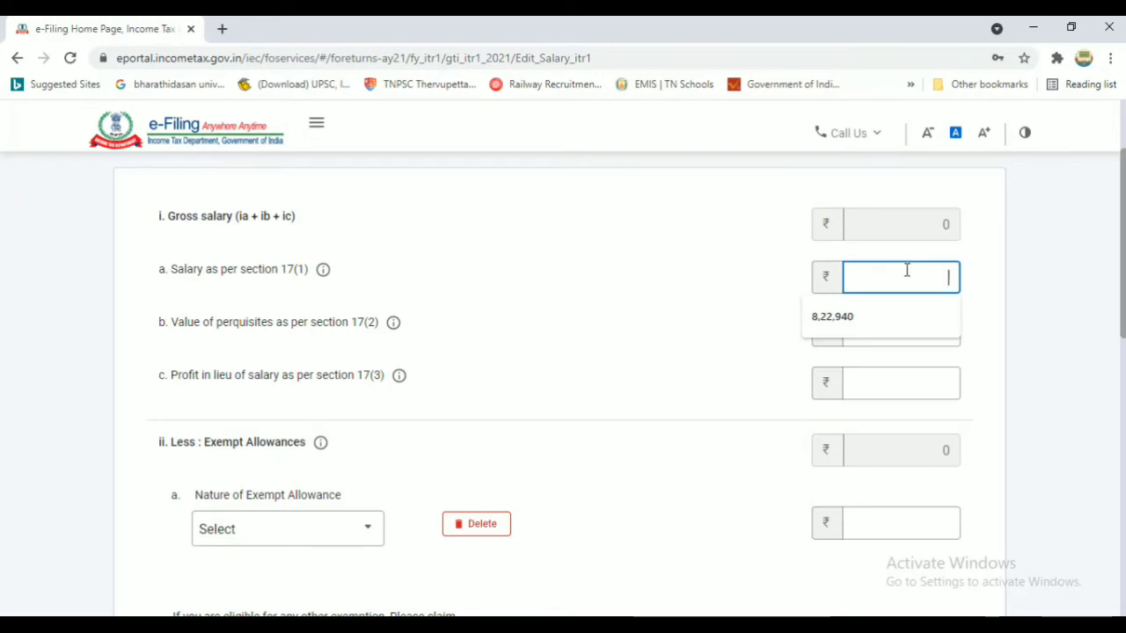
pyautogui.click(850, 331)
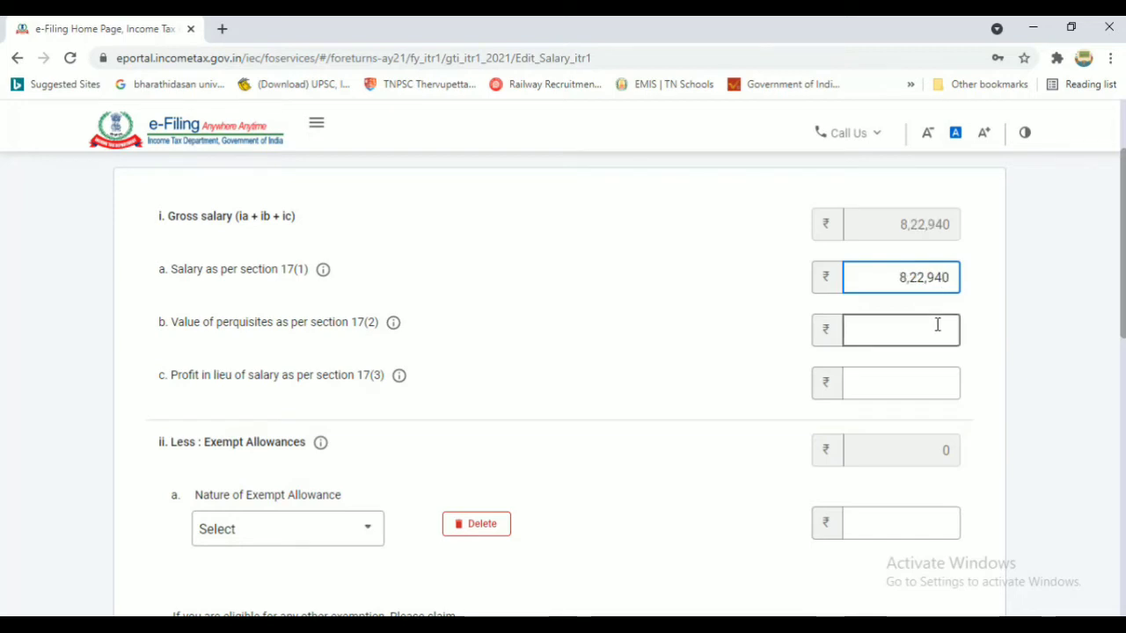
pyautogui.click(938, 325)
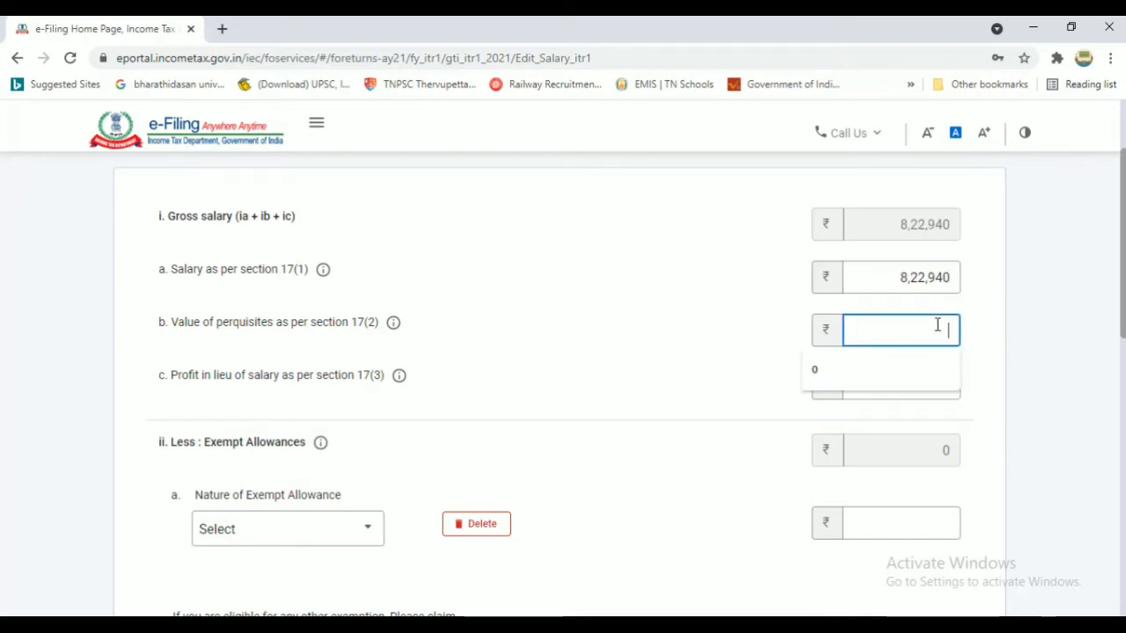
pyautogui.write('0')
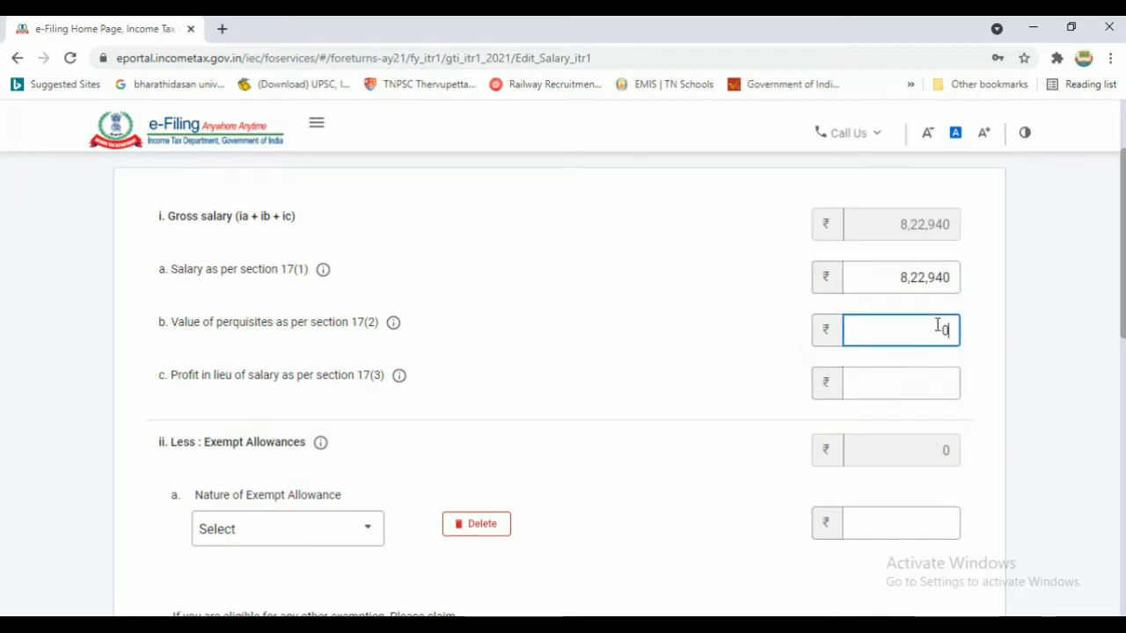
pyautogui.click(923, 384)
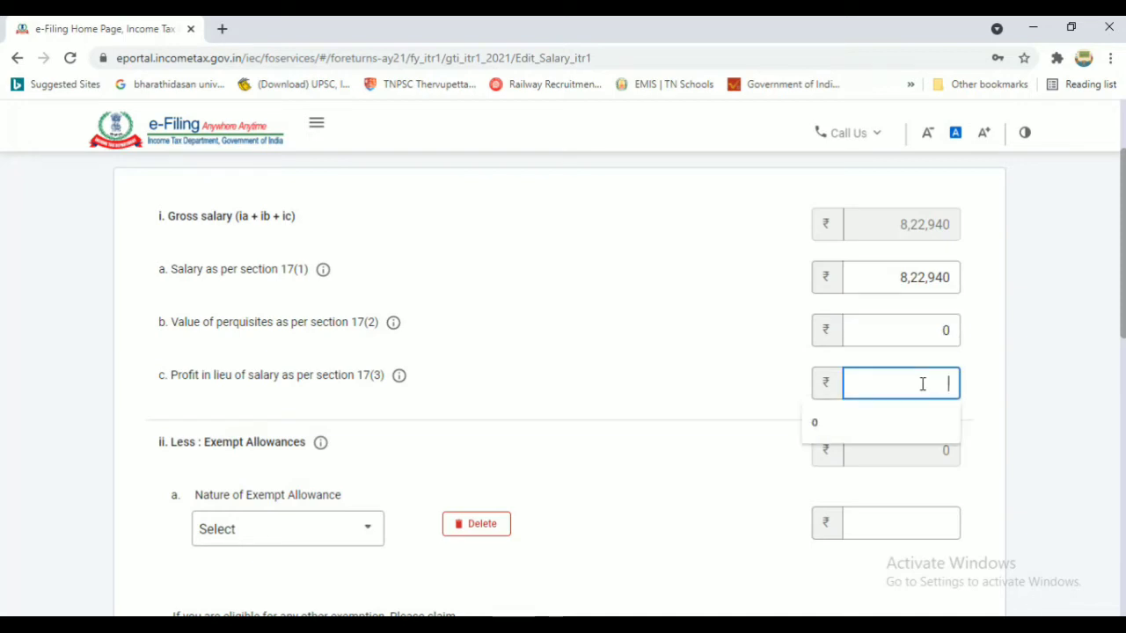
pyautogui.write('0')
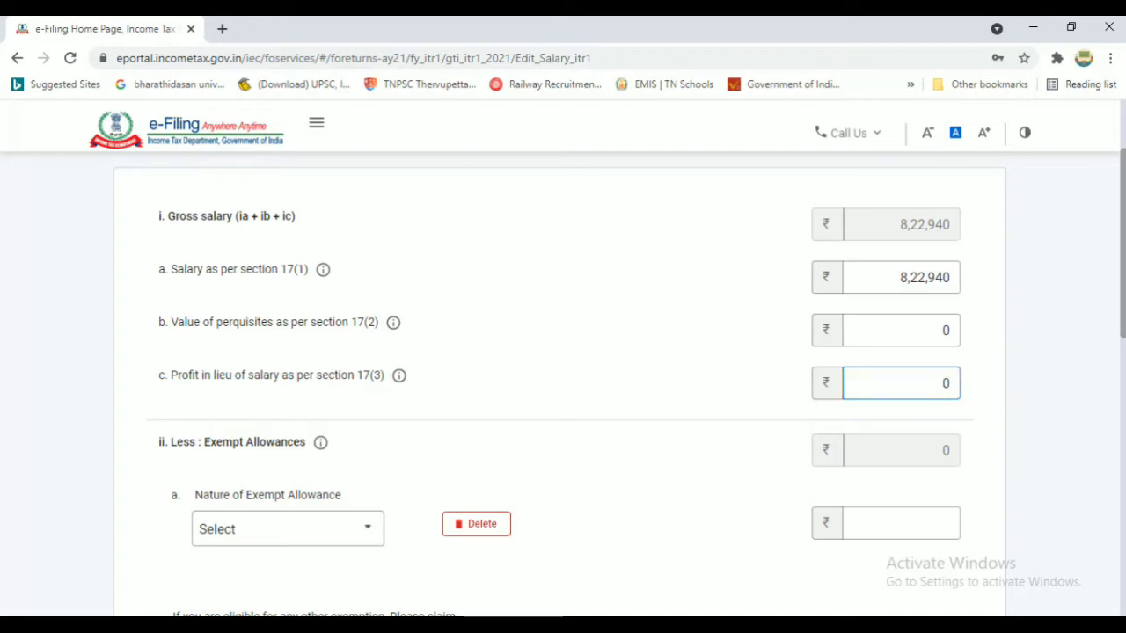
# Pick Sec 10(13A) house rent as the exempt allowance, then delete that row and confirm
pyautogui.scroll(-2, 215, 416)
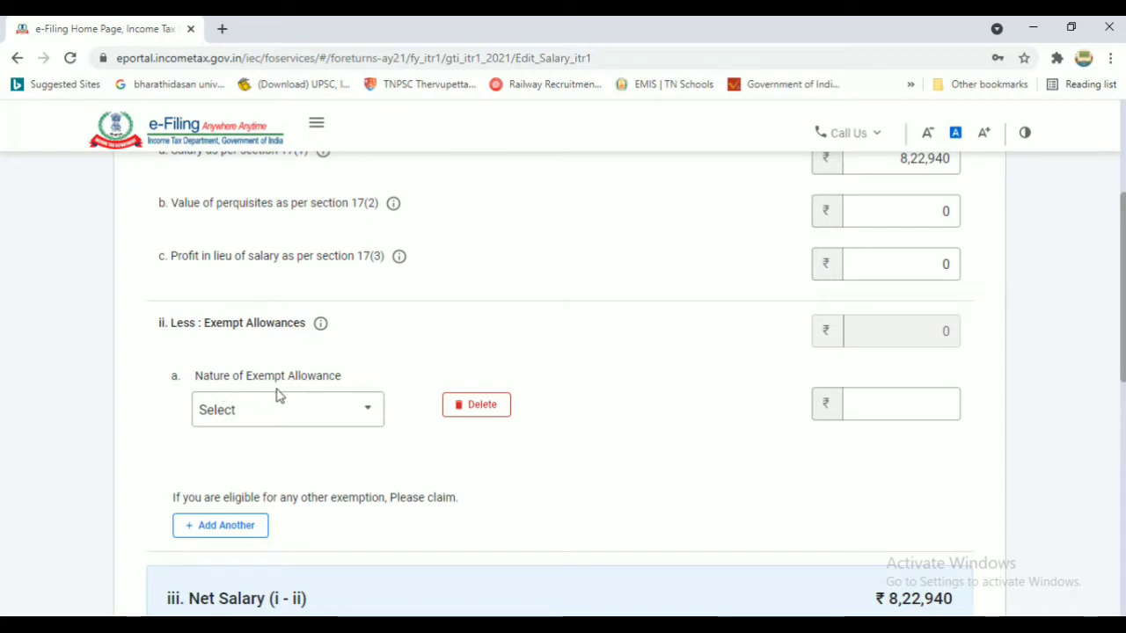
pyautogui.click(313, 414)
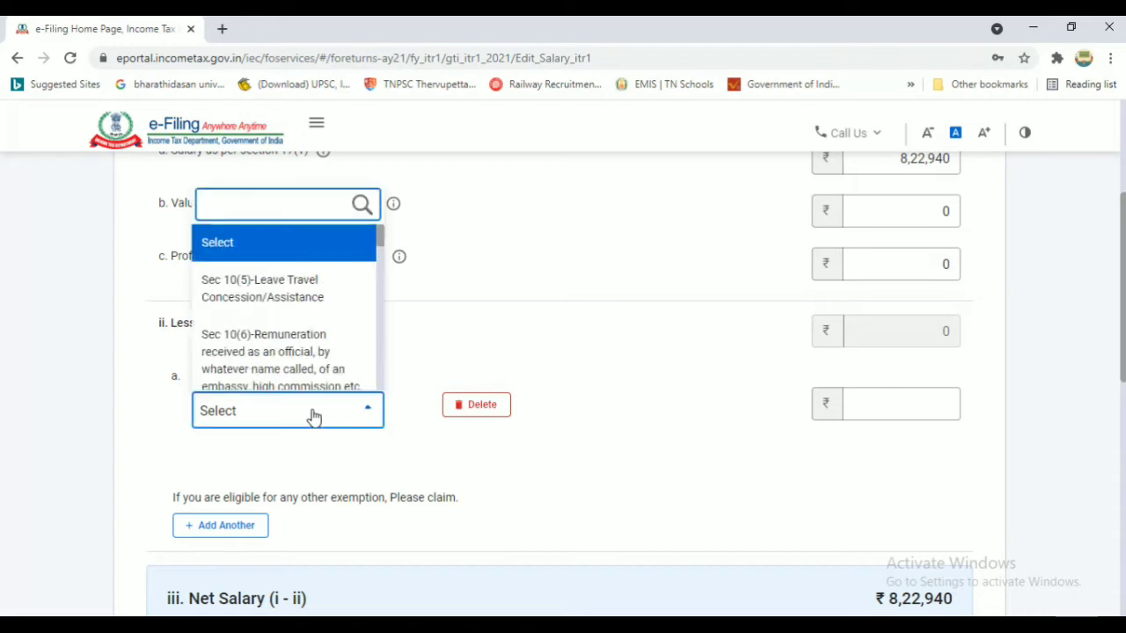
pyautogui.scroll(-4, 384, 290)
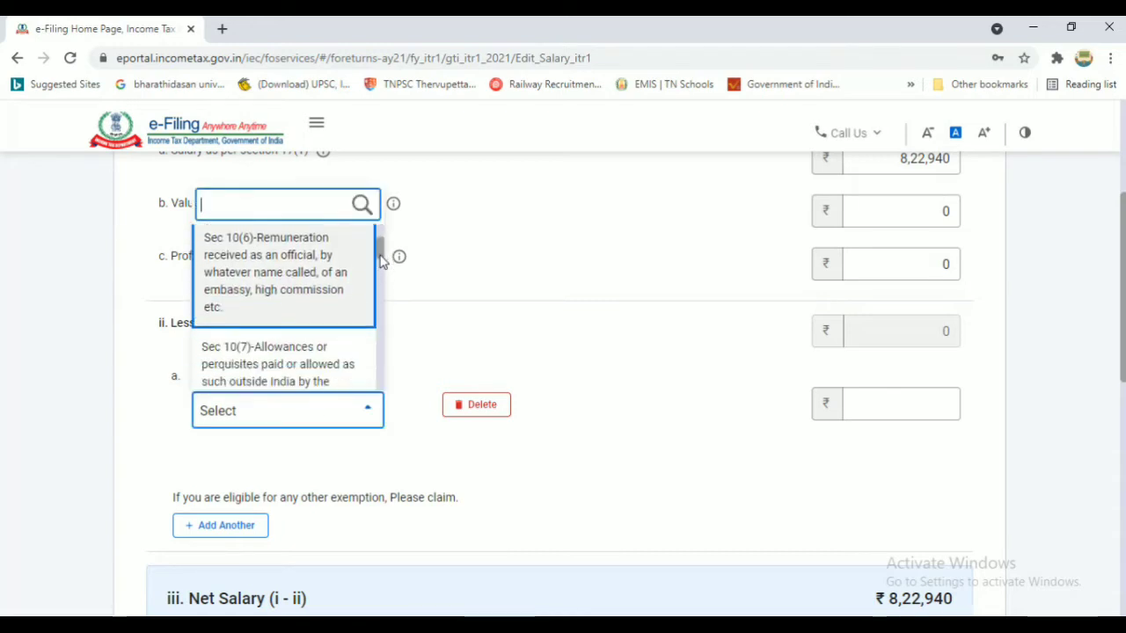
pyautogui.scroll(-1, 383, 274)
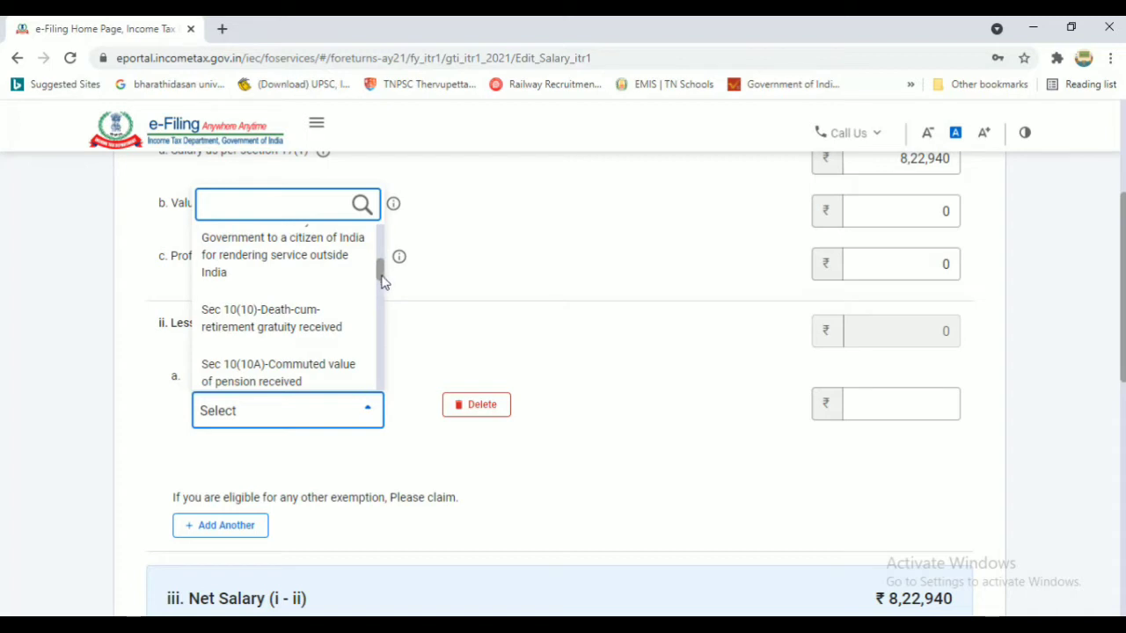
pyautogui.moveTo(383, 280); pyautogui.dragTo(382, 335)
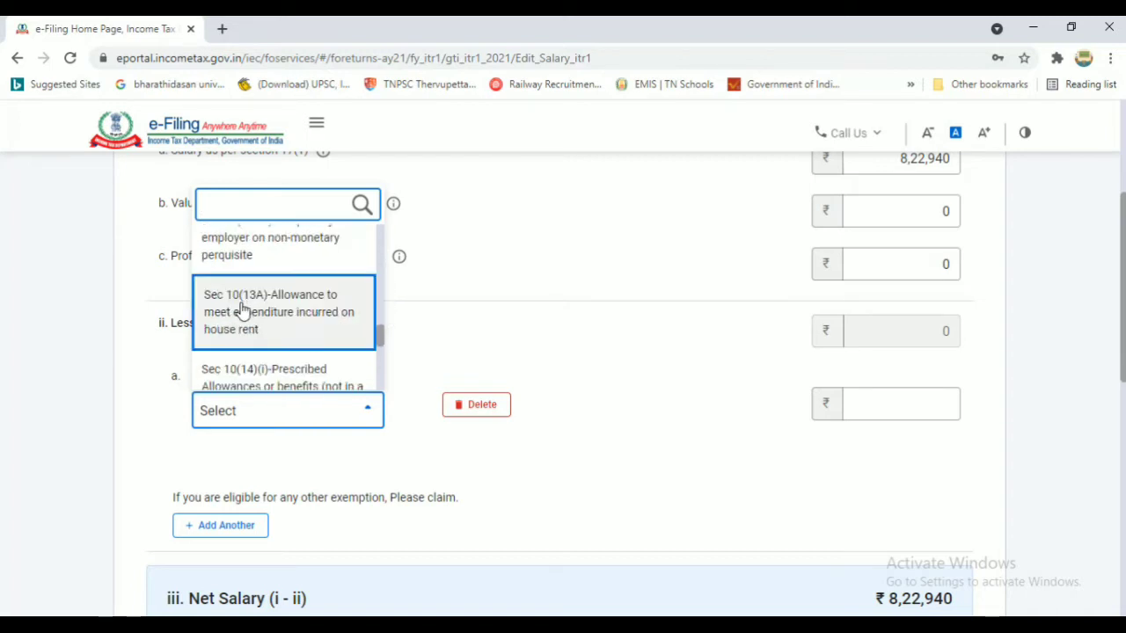
pyautogui.click(290, 345)
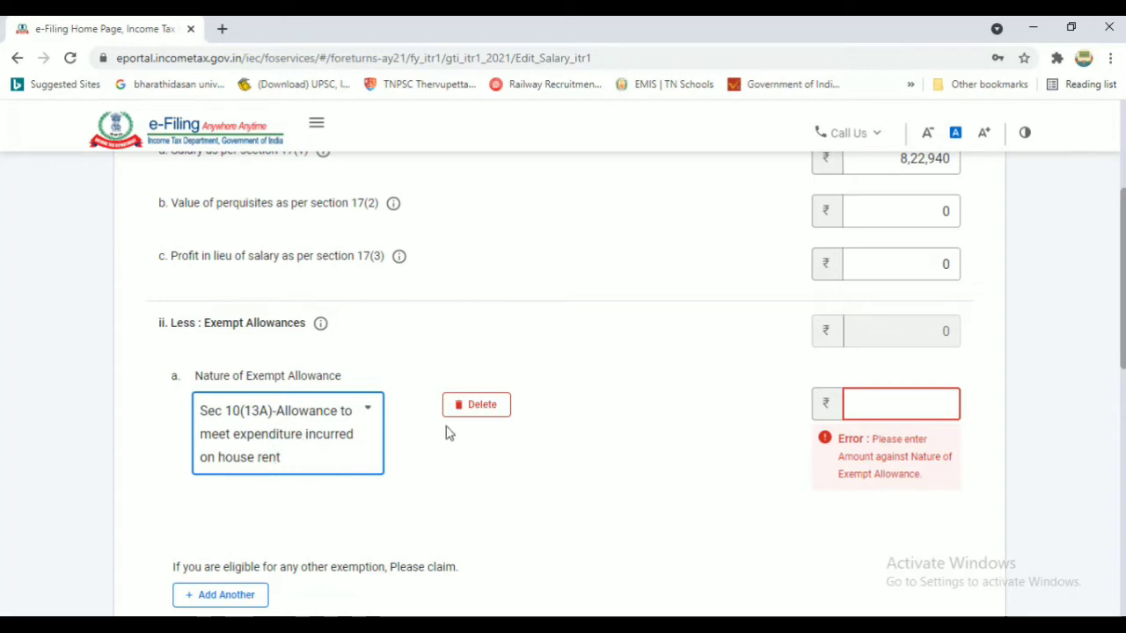
pyautogui.click(485, 410)
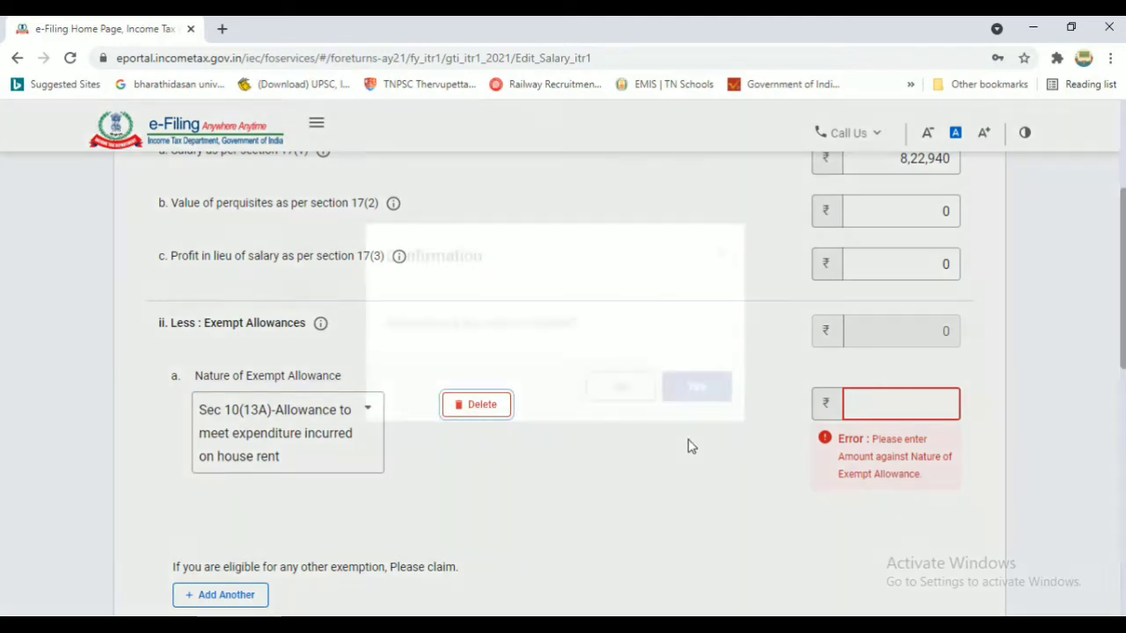
pyautogui.click(697, 387)
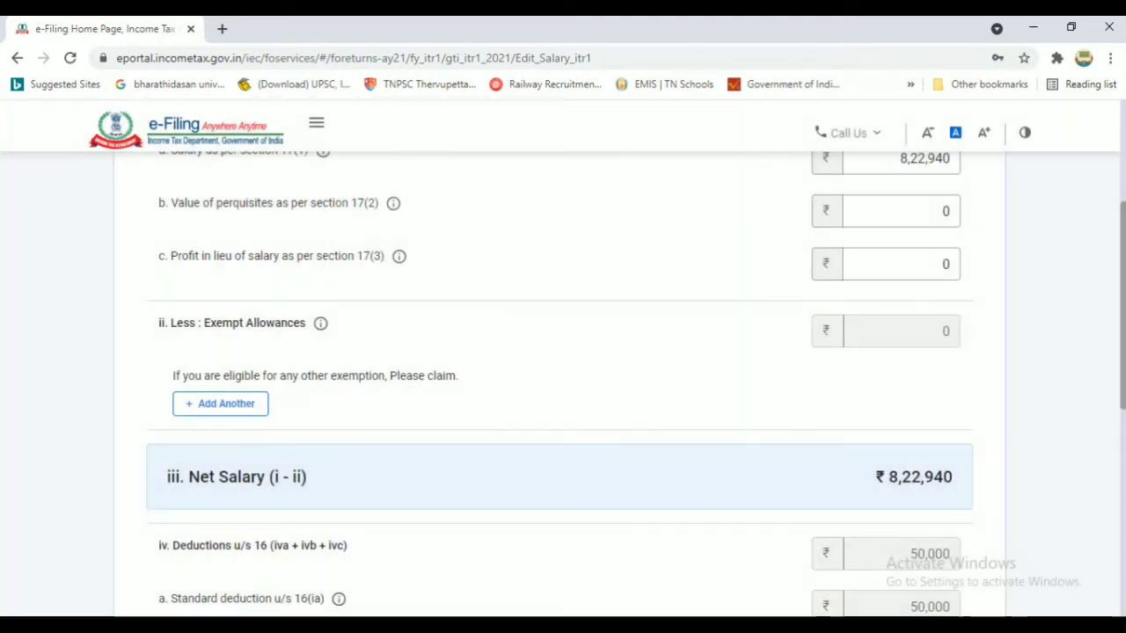
# Enter 0 entertainment allowance and ₹2,490 professional tax, then save the salary details
pyautogui.scroll(-3, 468, 329)
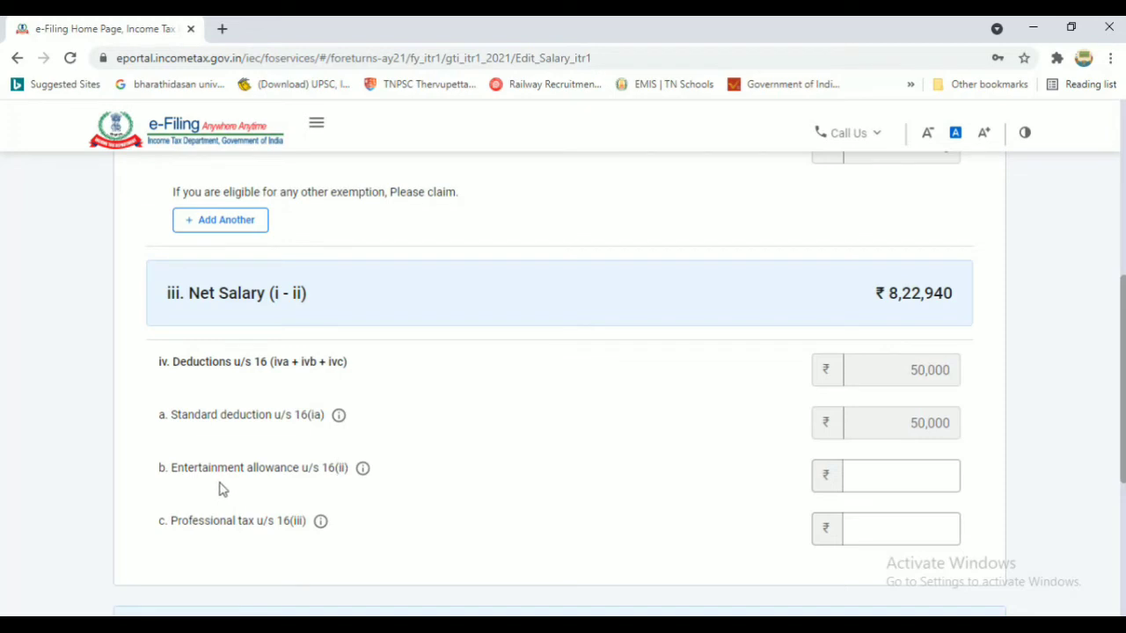
pyautogui.click(935, 482)
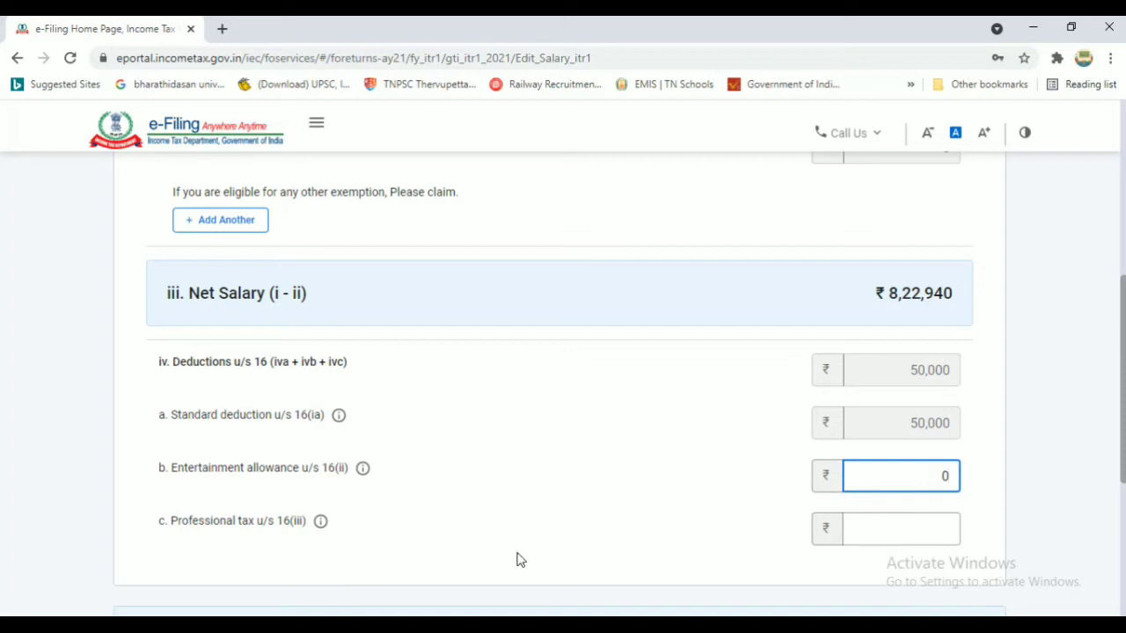
pyautogui.click(925, 532)
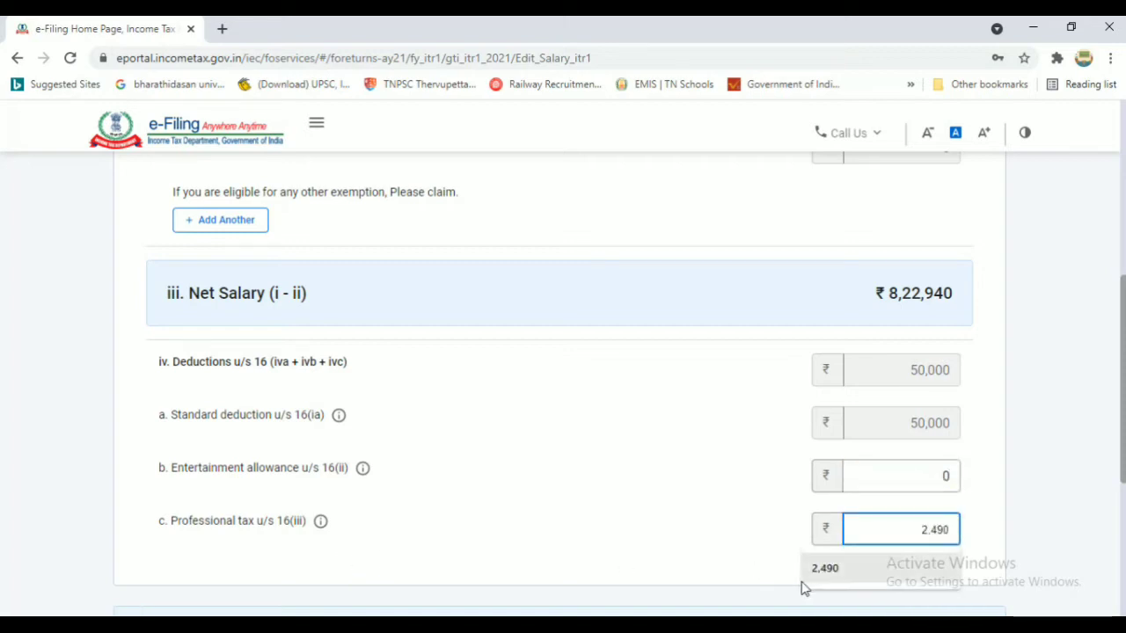
pyautogui.click(827, 571)
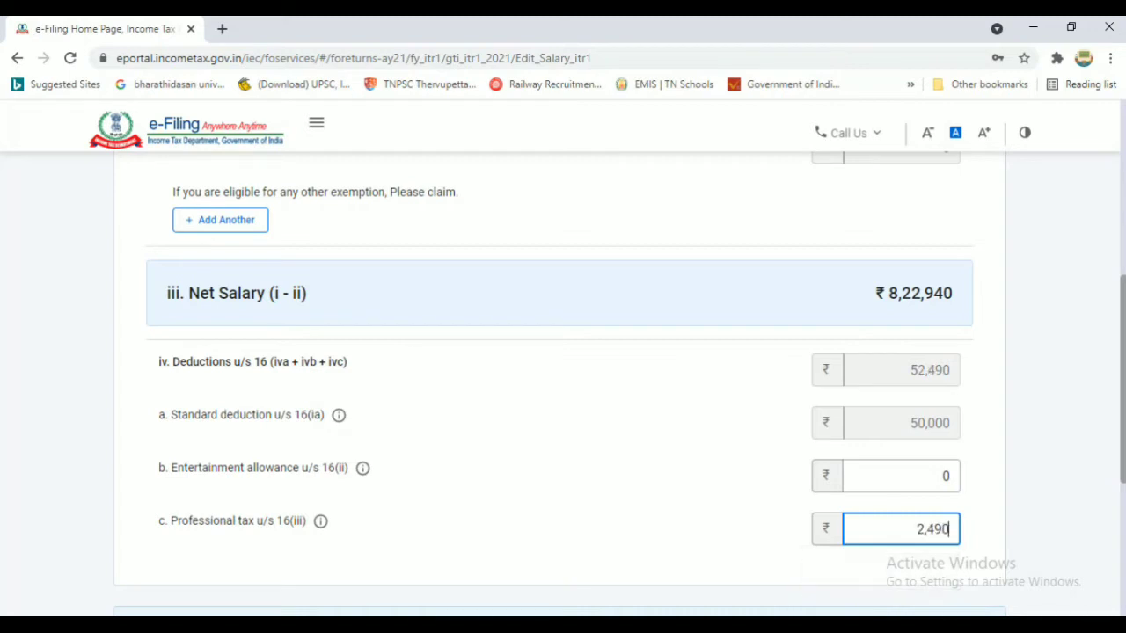
pyautogui.scroll(-2, 1100, 433)
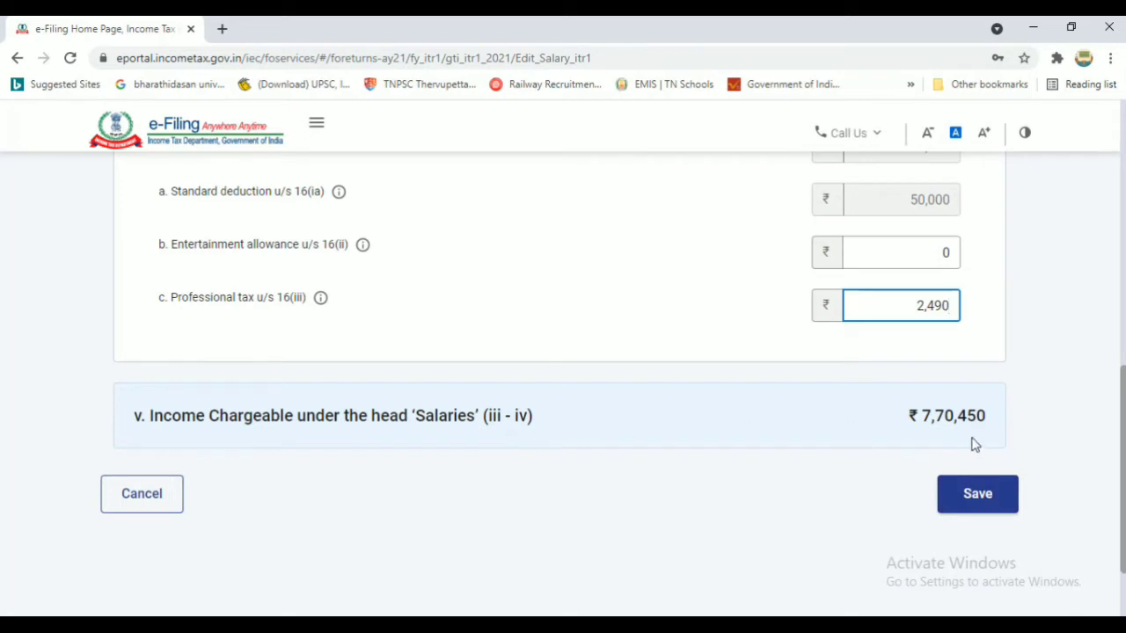
pyautogui.click(977, 497)
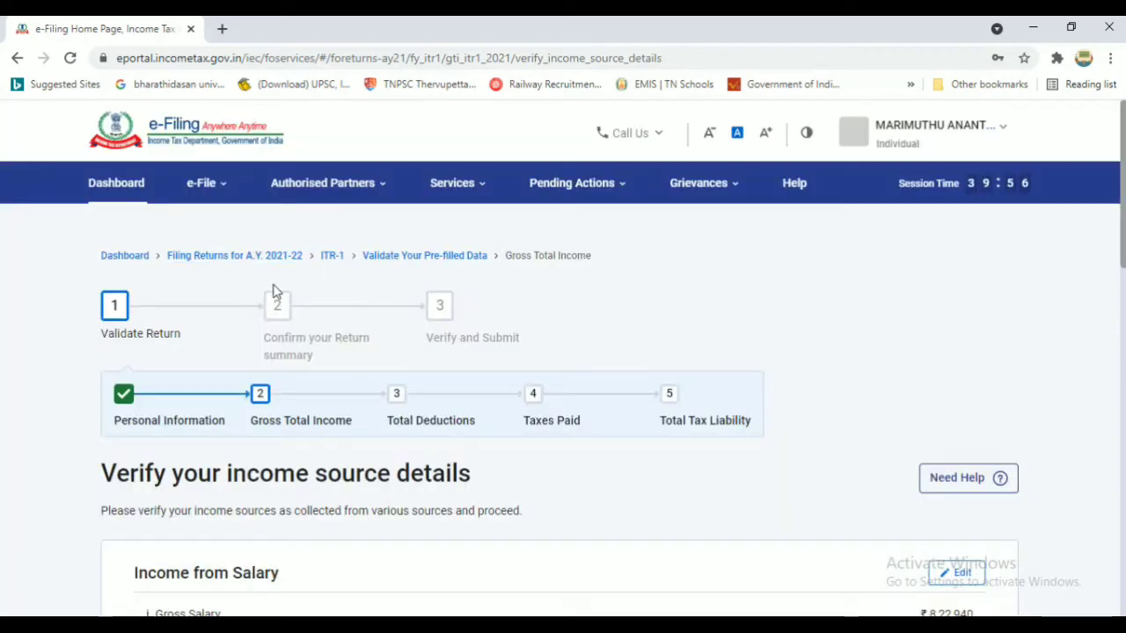
# Add a house property breakup with property type Self Occupied
pyautogui.scroll(-5, 358, 291)
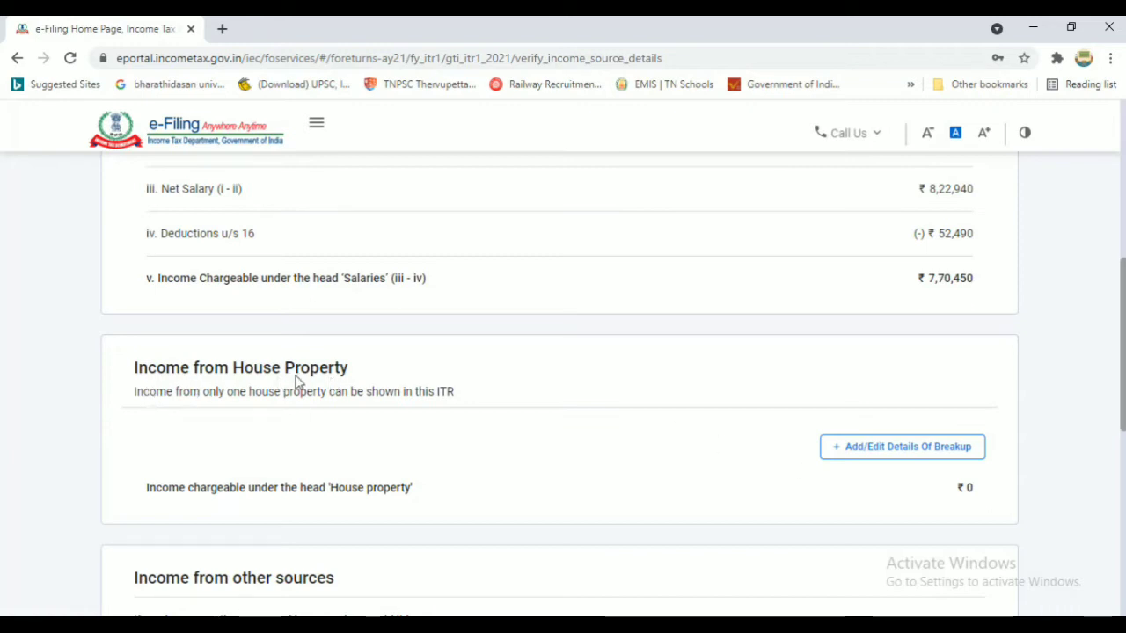
pyautogui.click(908, 452)
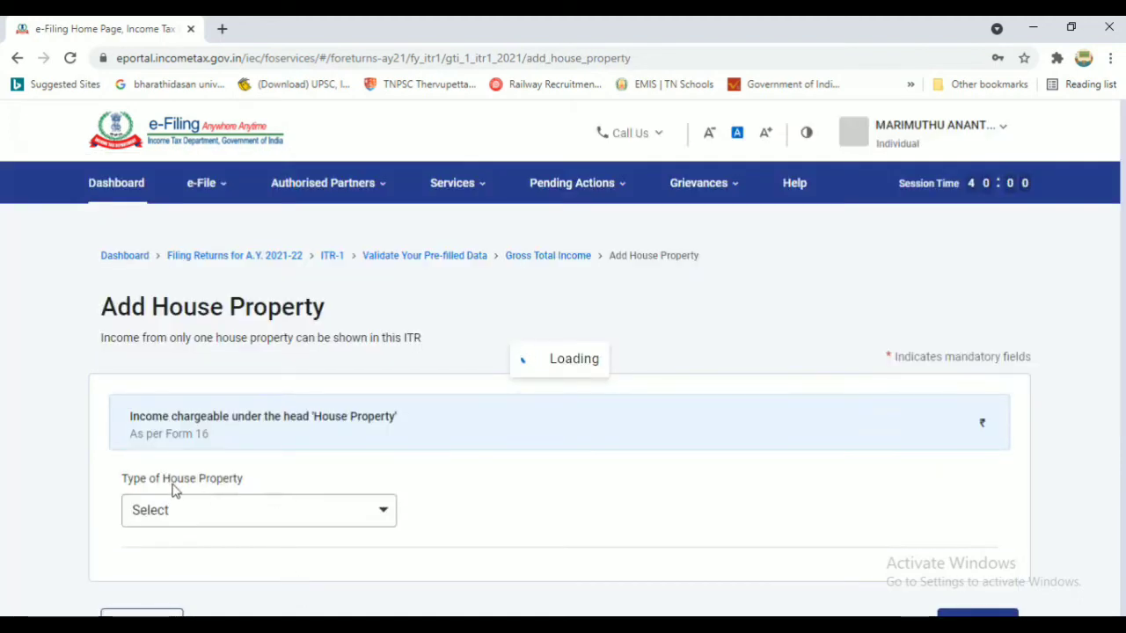
pyautogui.click(235, 512)
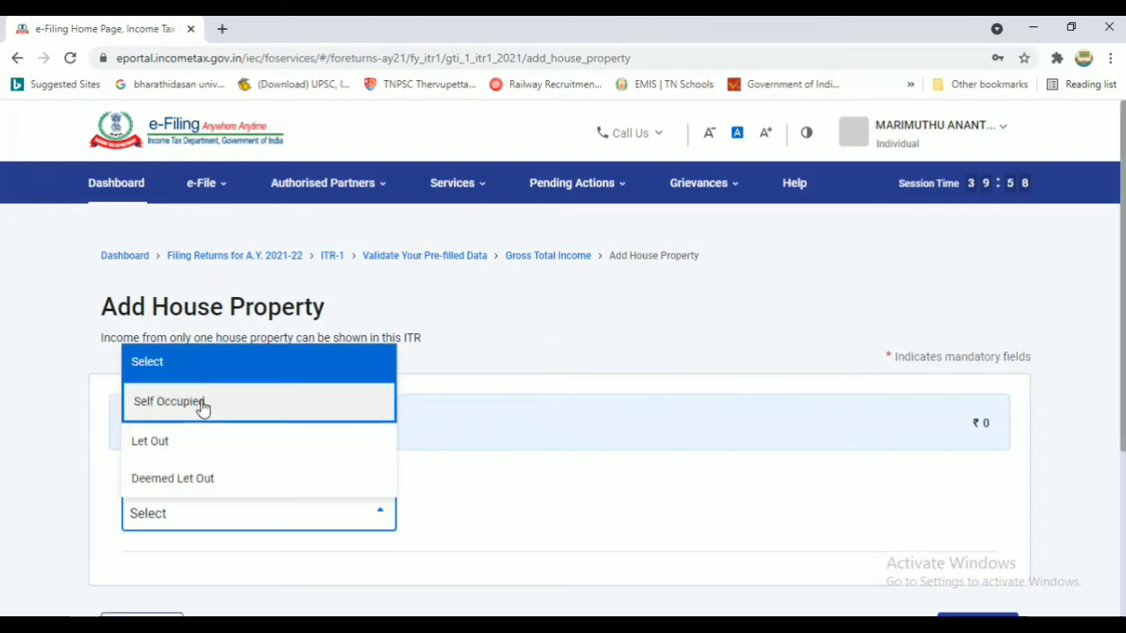
pyautogui.click(275, 410)
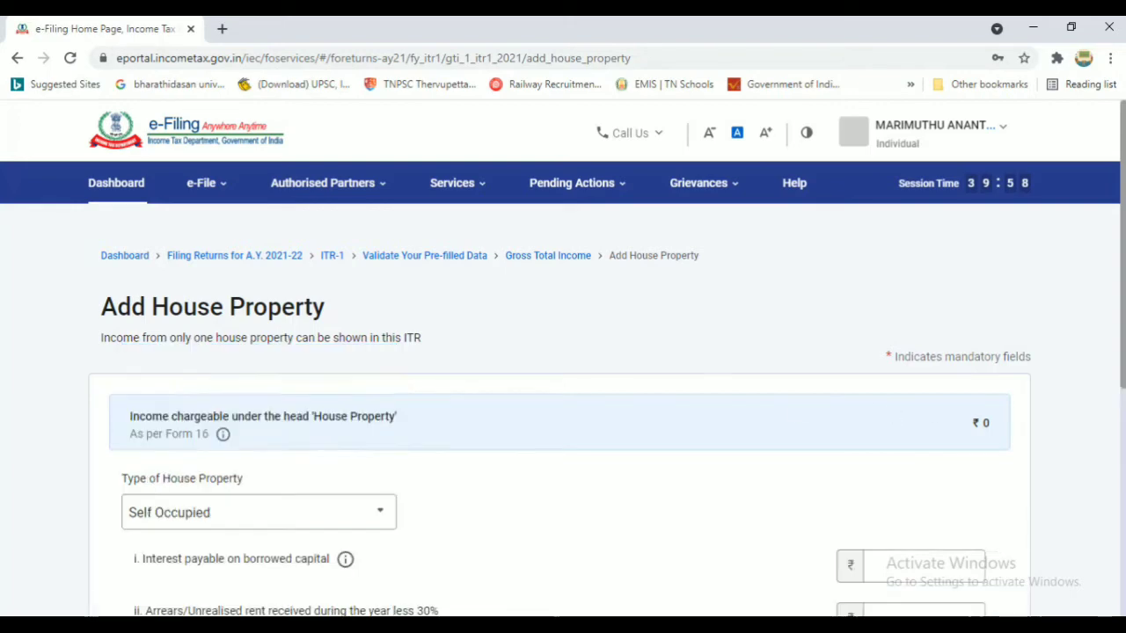
# Enter ₹52,603 interest on borrowed capital and 0 arrears or unrealised rent
pyautogui.scroll(-2, 563, 395)
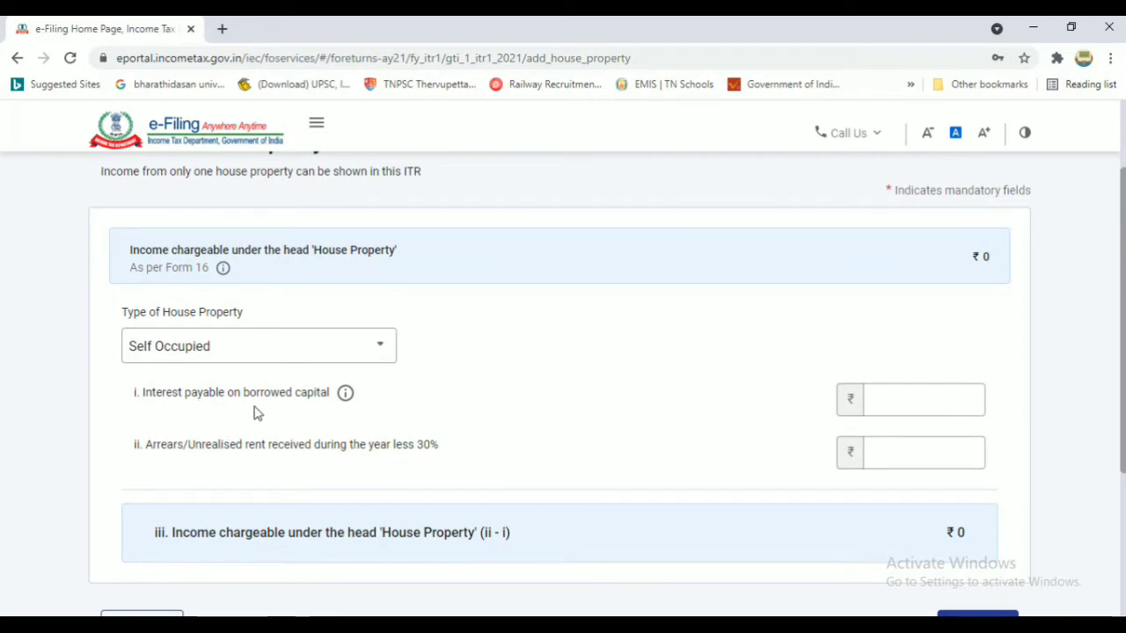
pyautogui.click(887, 409)
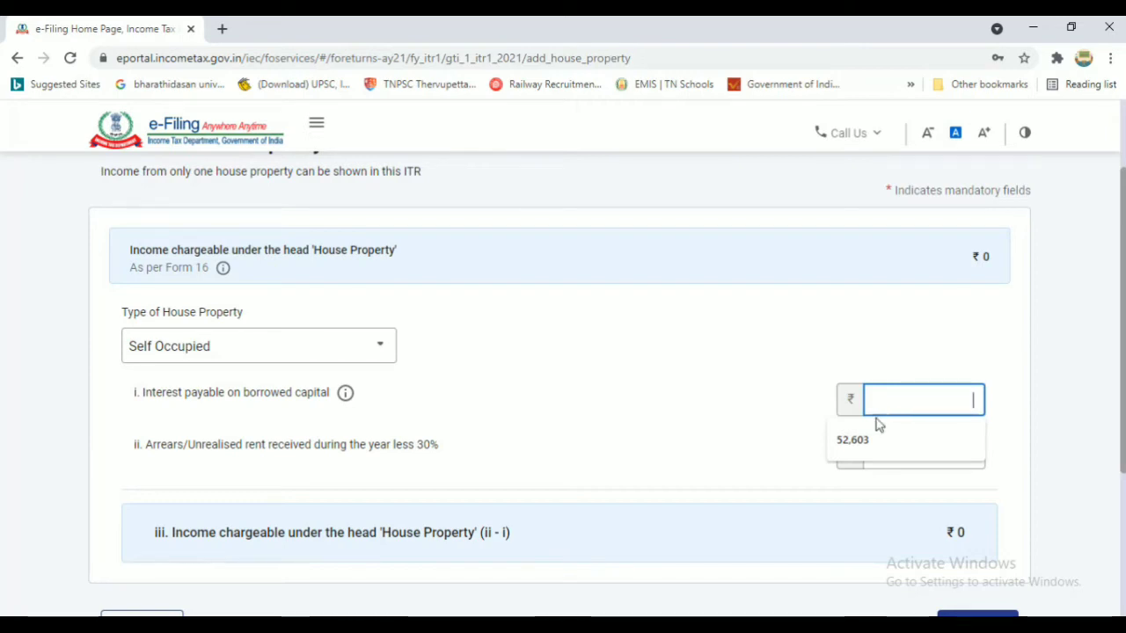
pyautogui.click(869, 439)
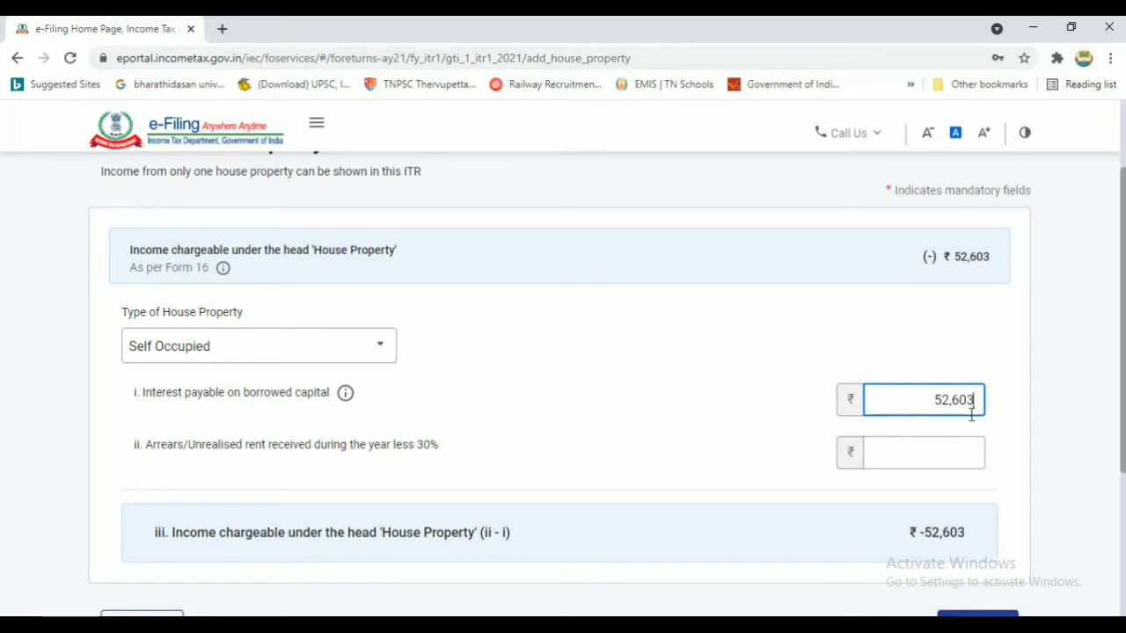
pyautogui.click(947, 452)
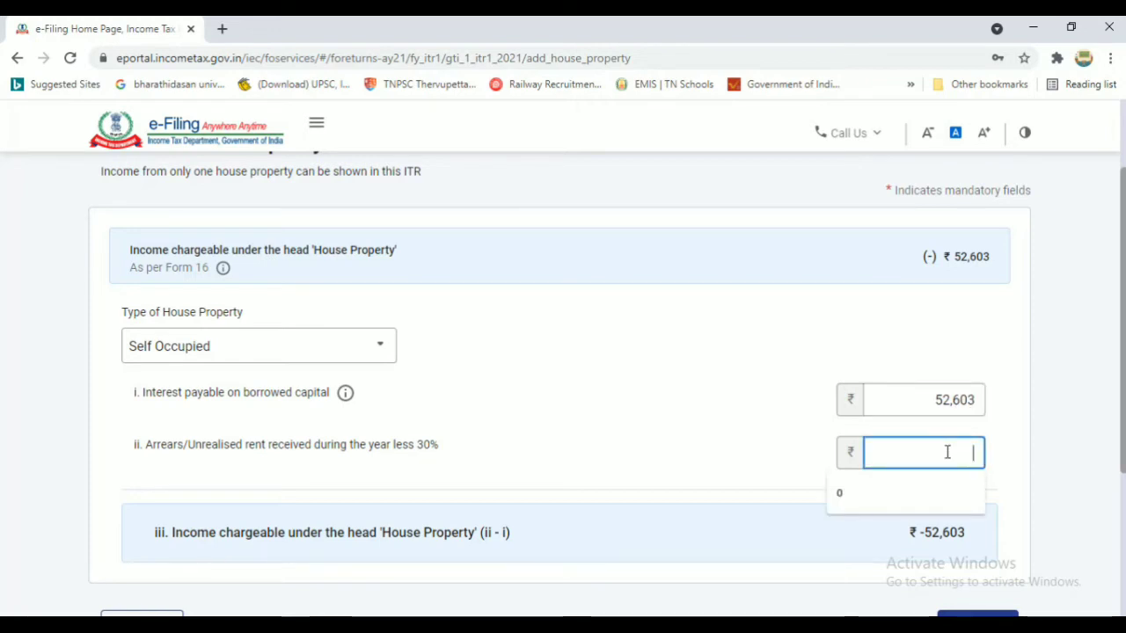
pyautogui.write('0')
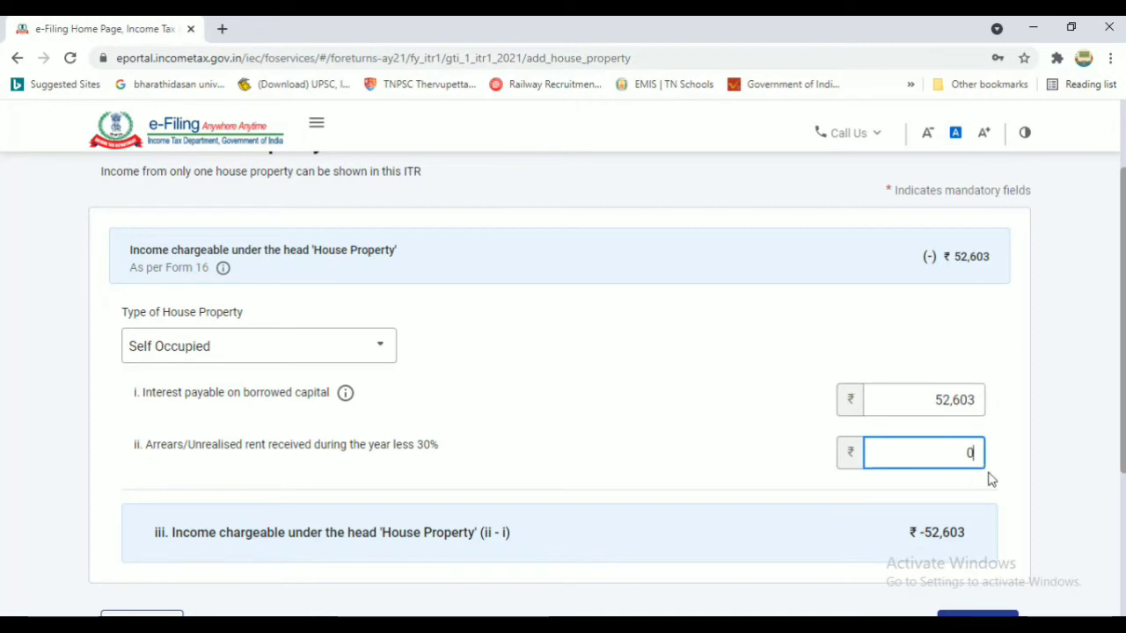
pyautogui.moveTo(1122, 445); pyautogui.dragTo(1123, 512)
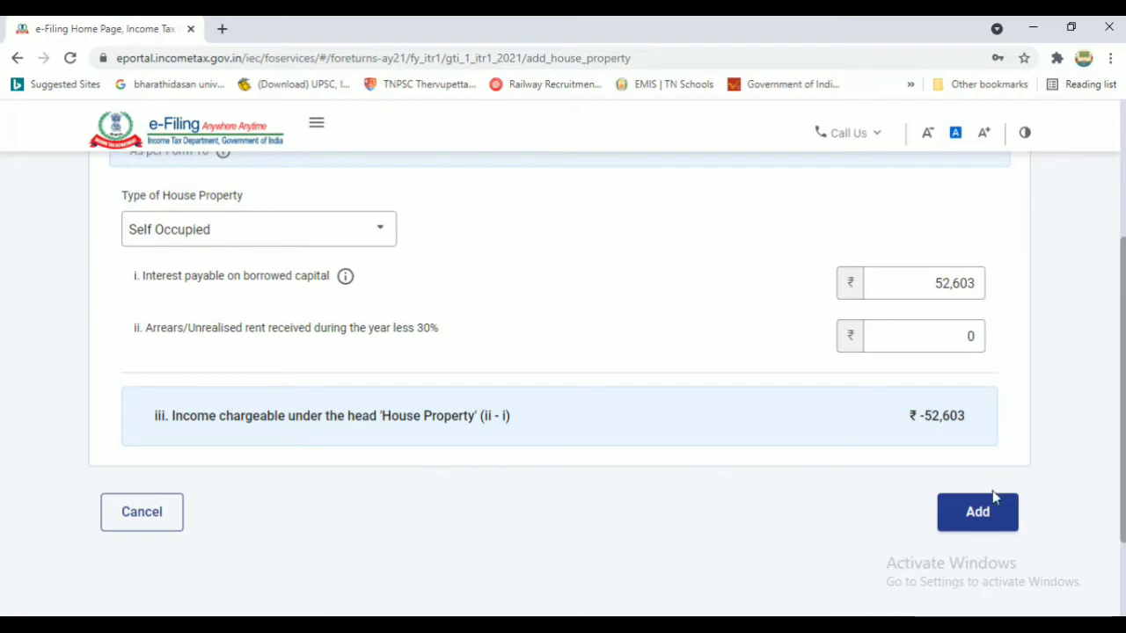
# Add the Self Occupied property, add other-sources details, and confirm gross total income of ₹7,17,847
pyautogui.click(988, 515)
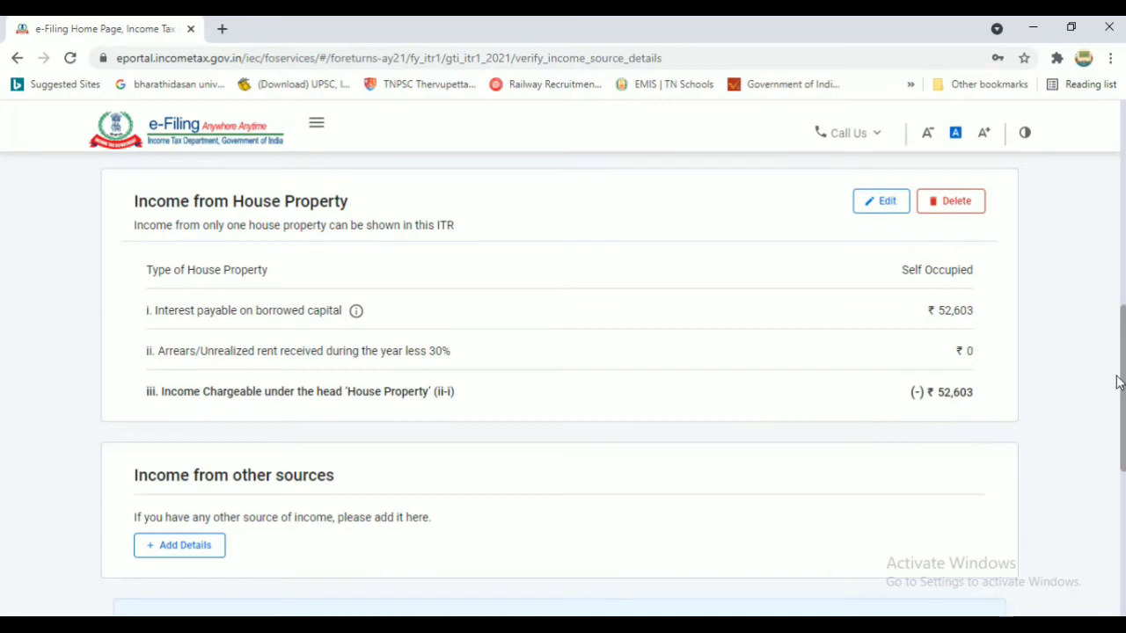
pyautogui.scroll(-2, 563, 379)
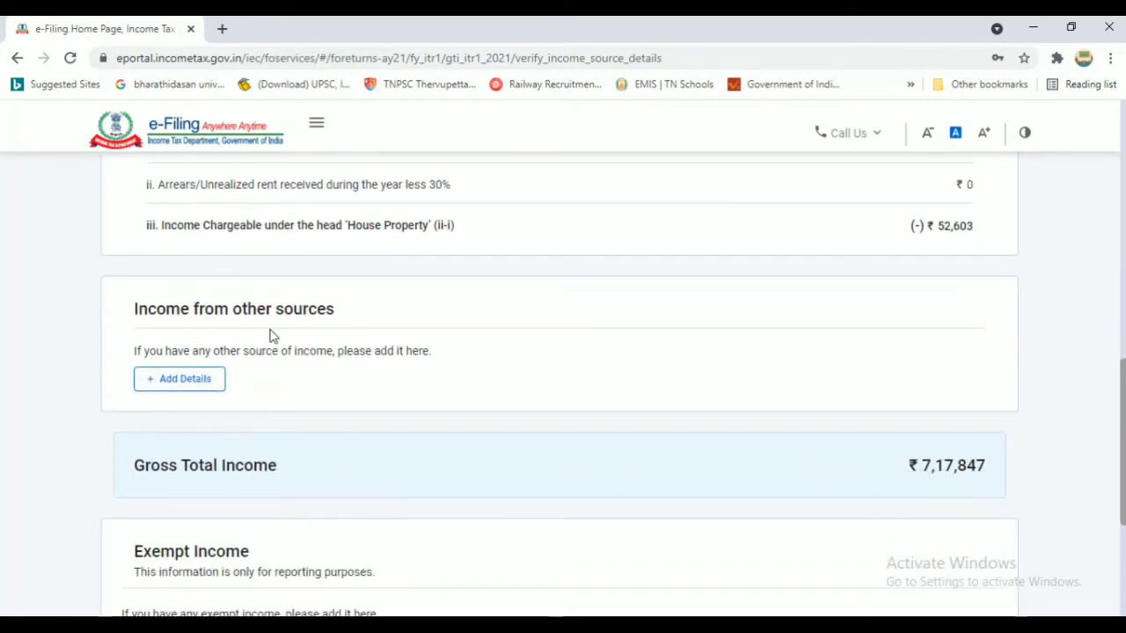
pyautogui.click(179, 383)
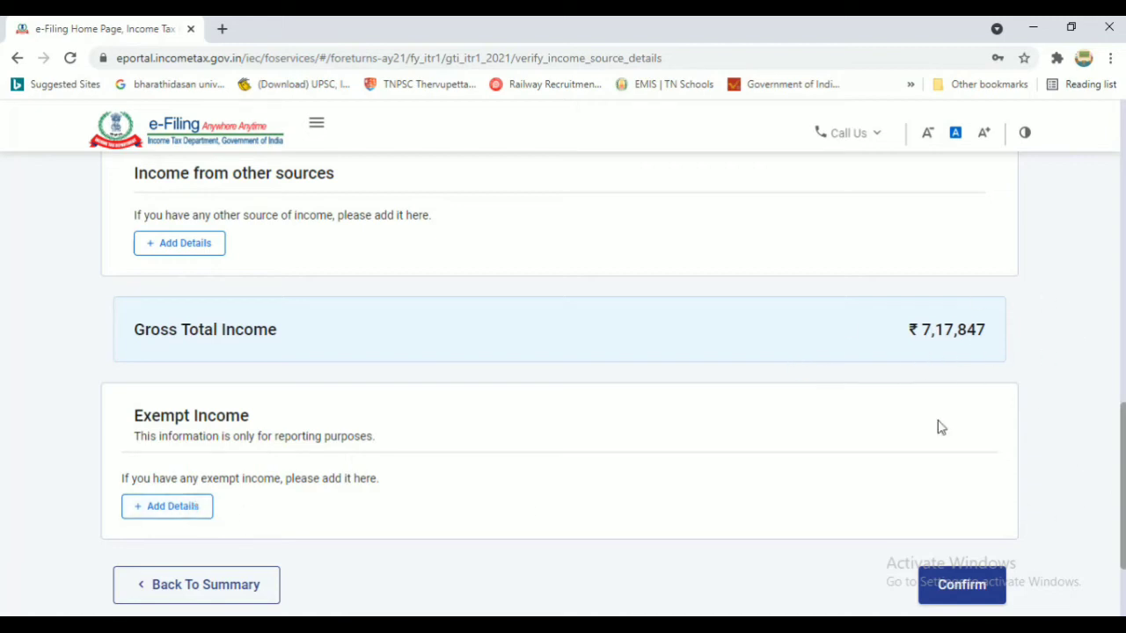
pyautogui.click(963, 586)
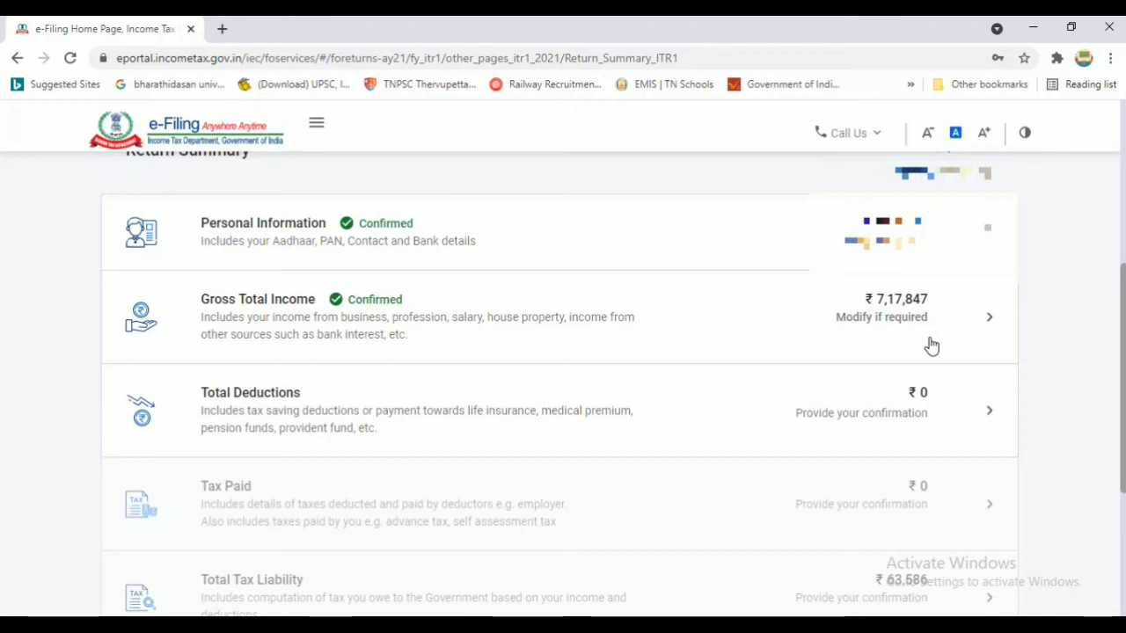
# Open the Total Deductions section from the Return Summary
pyautogui.click(302, 420)
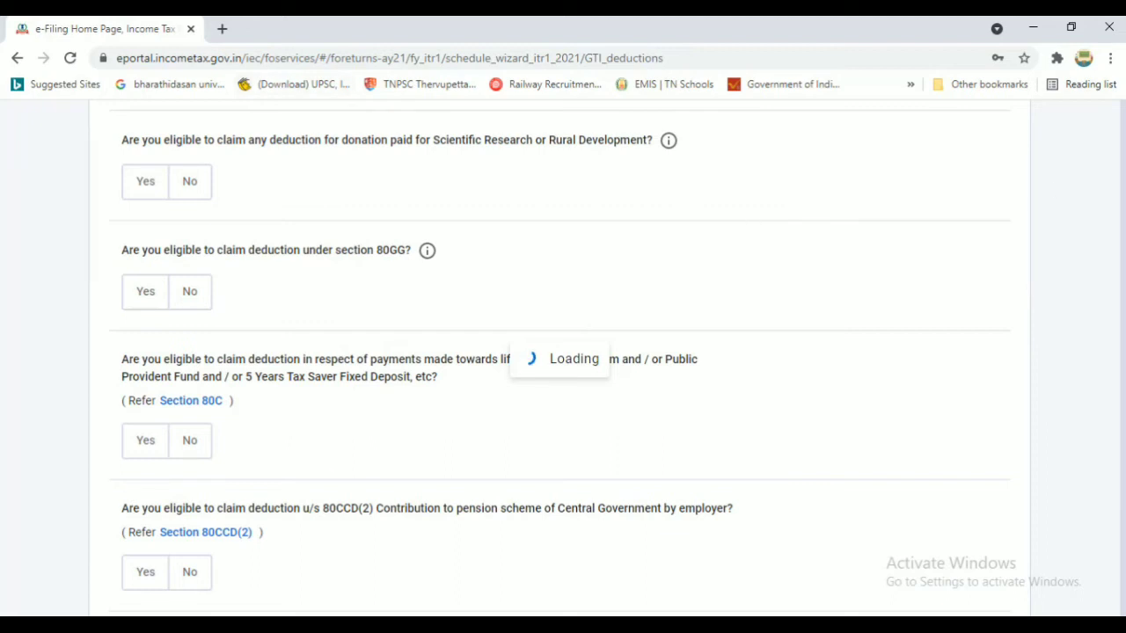
# Answer Yes to donations paid, and No to Scientific Research/Rural Development and section 80GG
pyautogui.scroll(-3, 1124, 205)
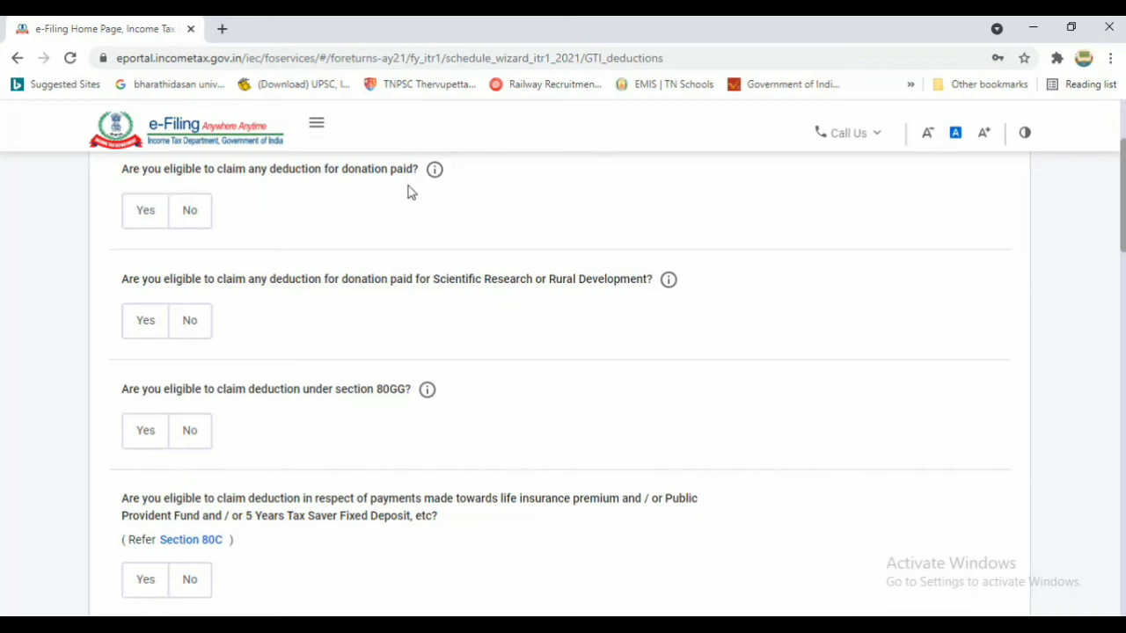
pyautogui.click(147, 215)
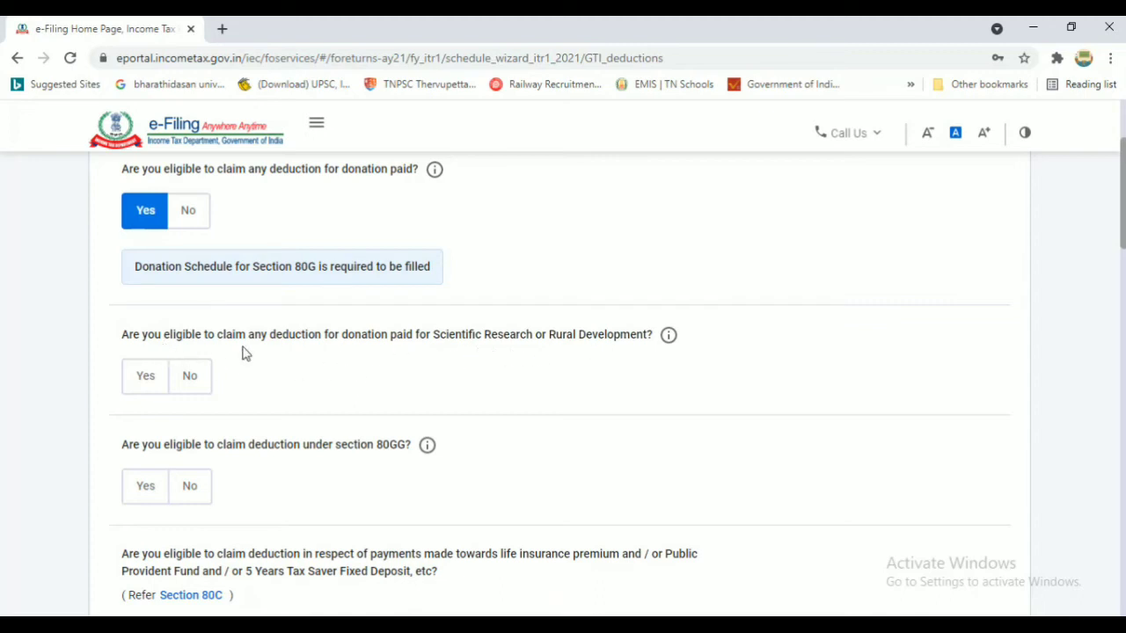
pyautogui.click(195, 380)
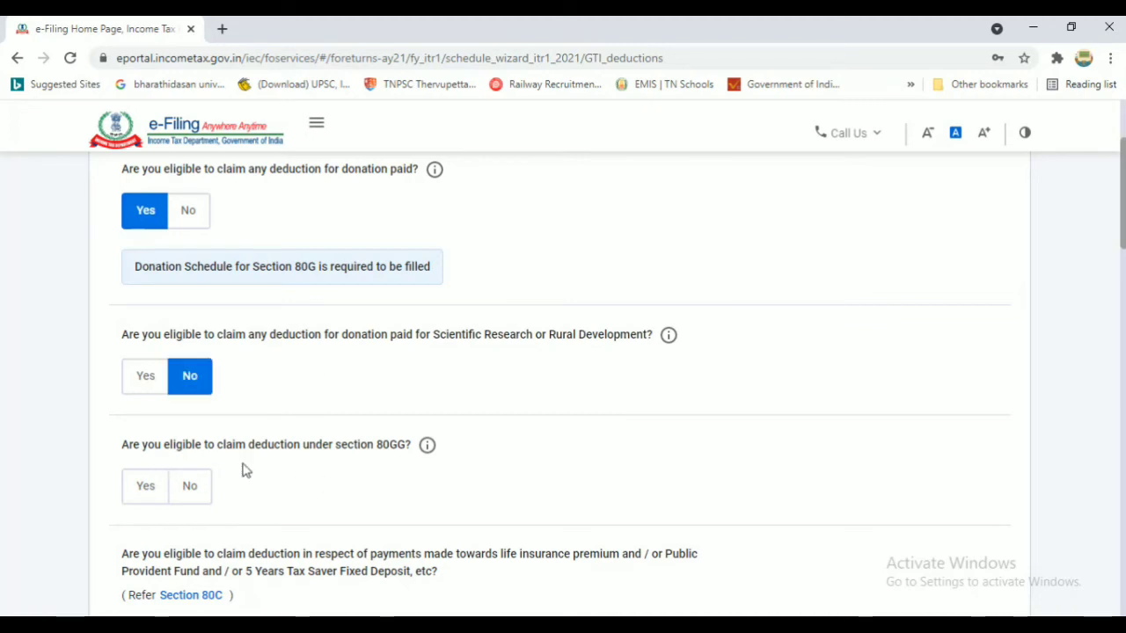
pyautogui.click(189, 490)
pyautogui.scroll(-4, 189, 490)
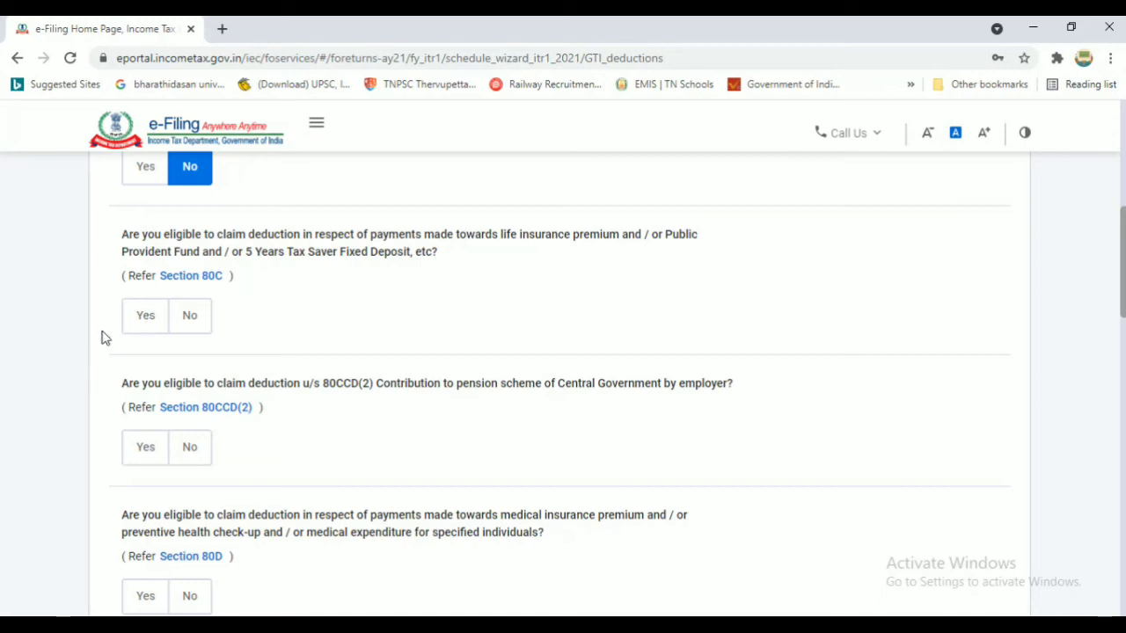
# Answer Yes for 80C and 80D health insurance, and No for 80CCD(2) and 80E education loan
pyautogui.click(152, 318)
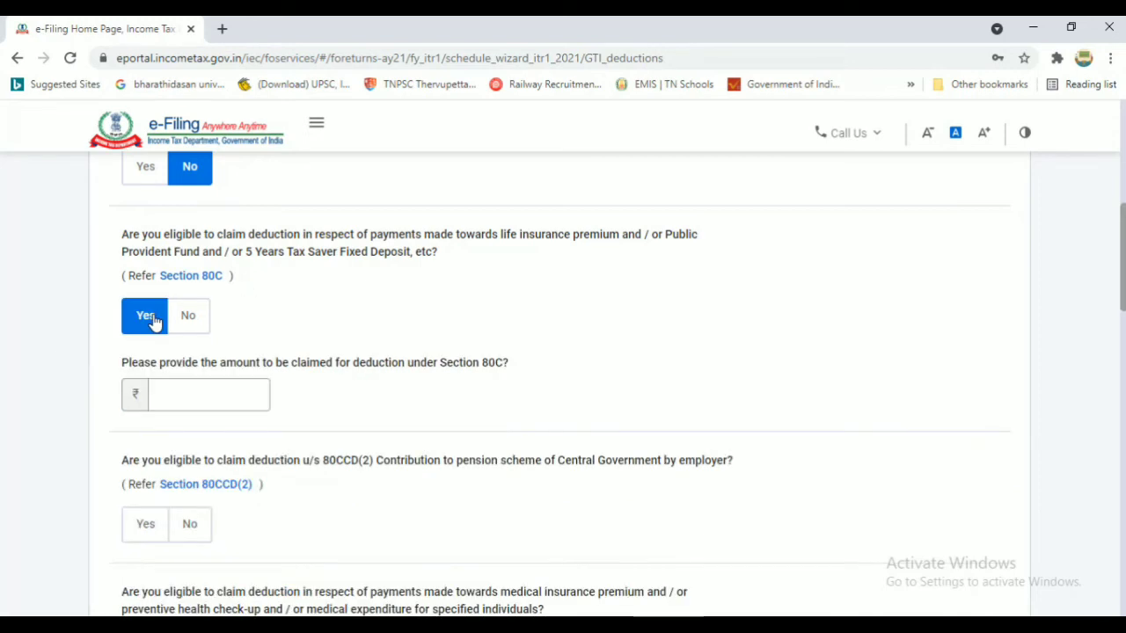
pyautogui.click(190, 395)
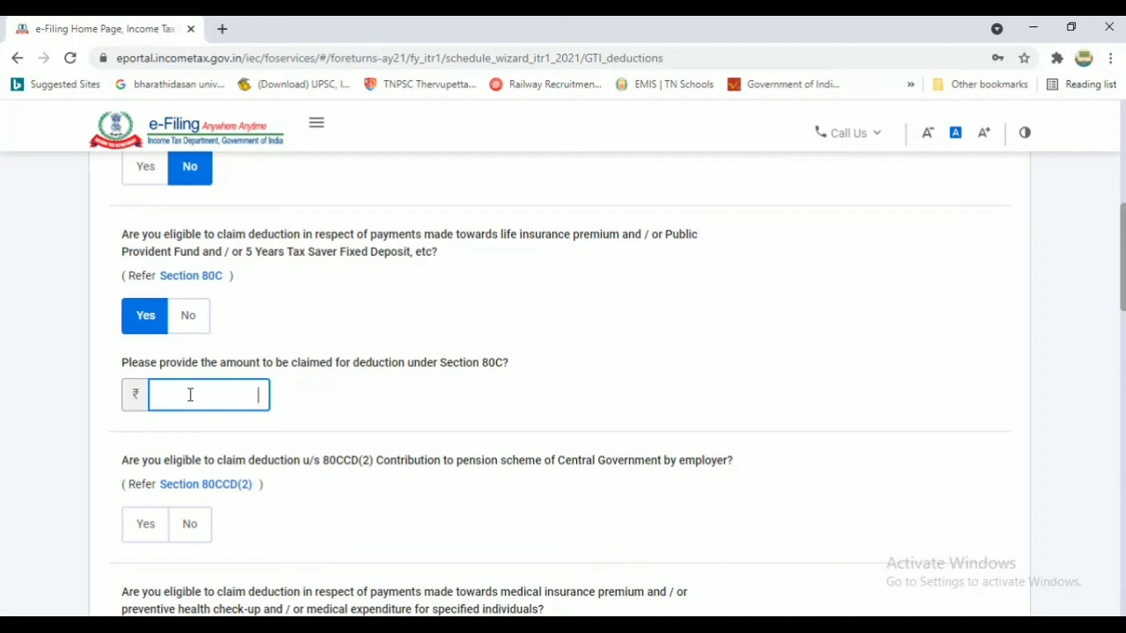
pyautogui.scroll(-3, 190, 395)
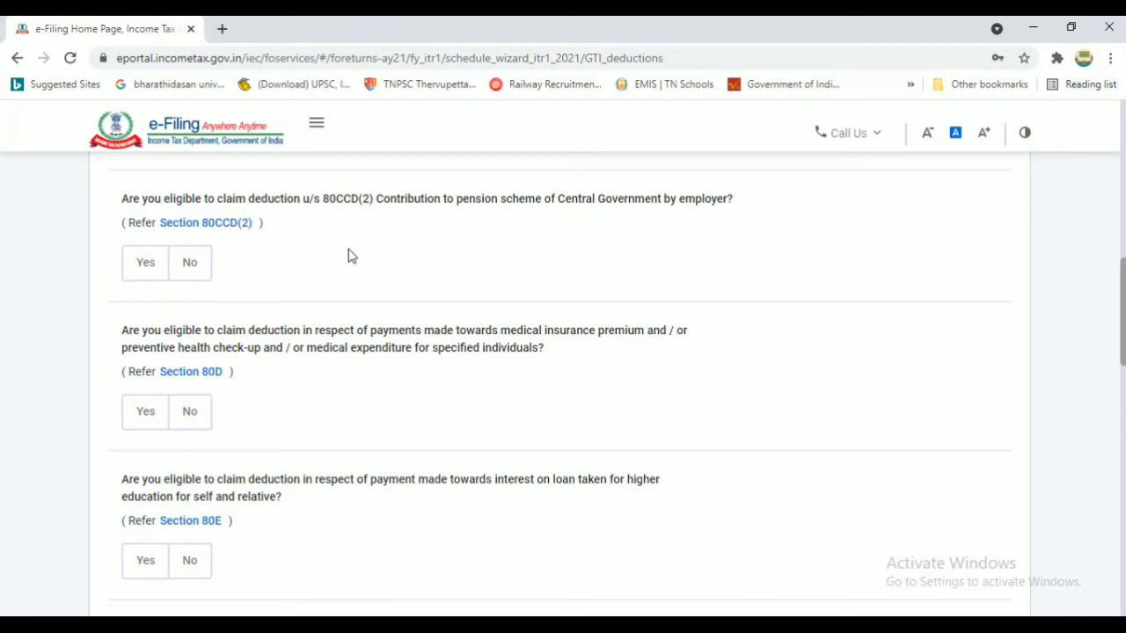
pyautogui.click(188, 266)
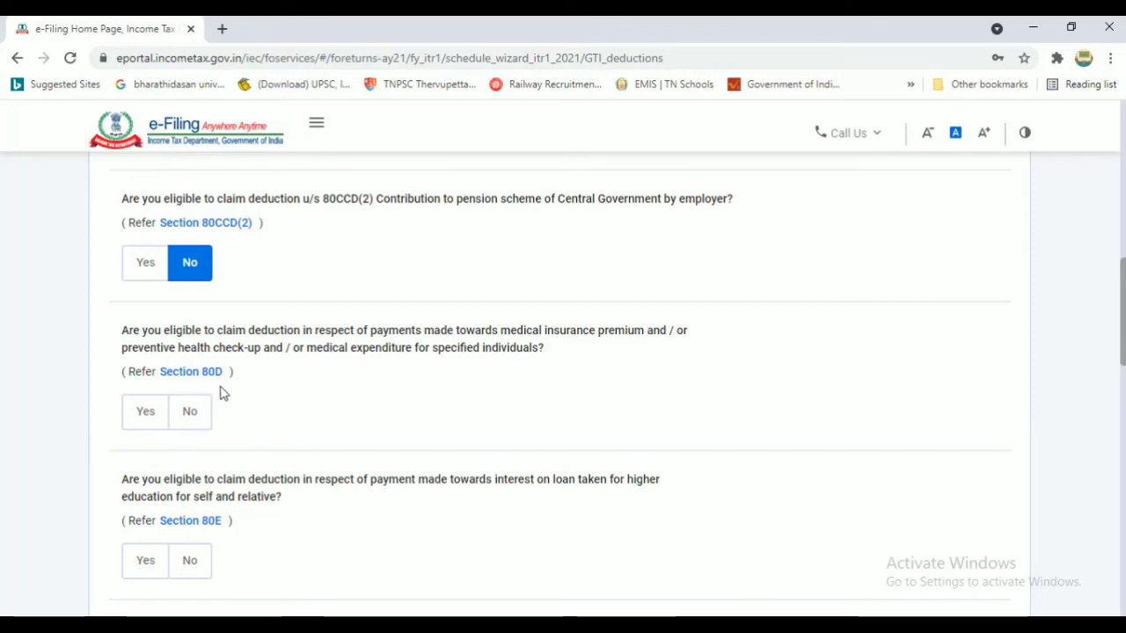
pyautogui.click(146, 413)
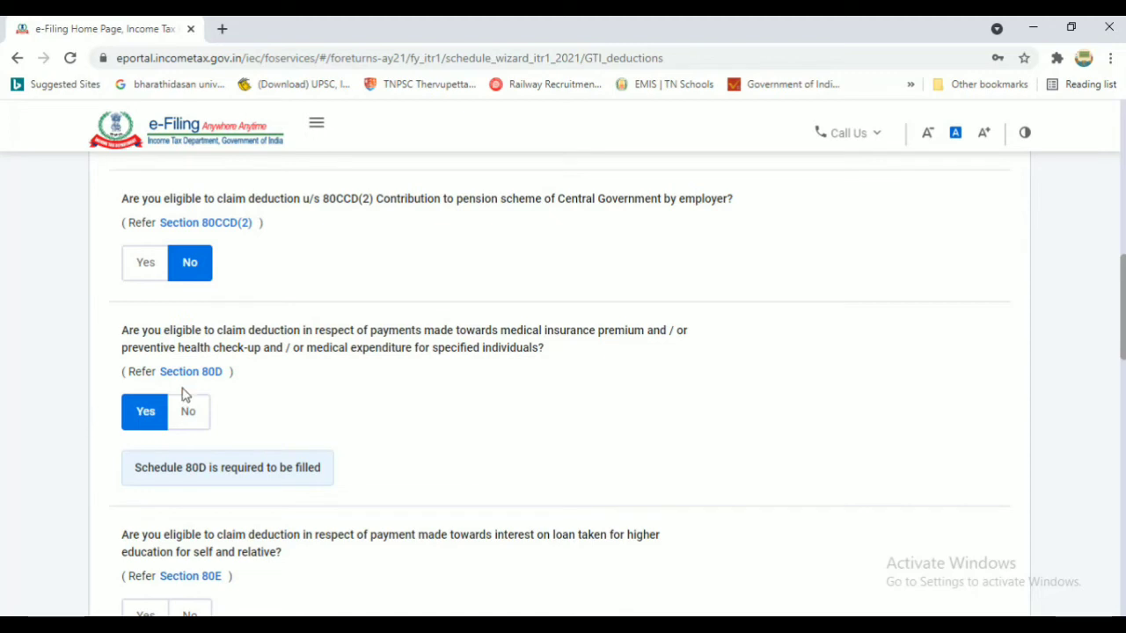
pyautogui.scroll(-2, 611, 407)
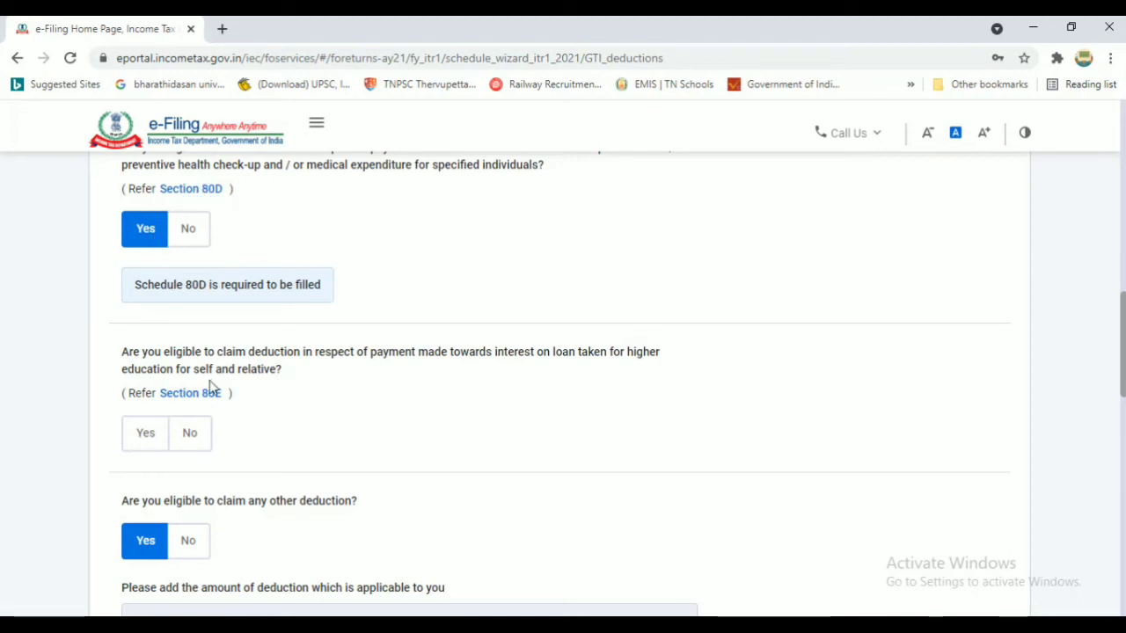
pyautogui.click(192, 445)
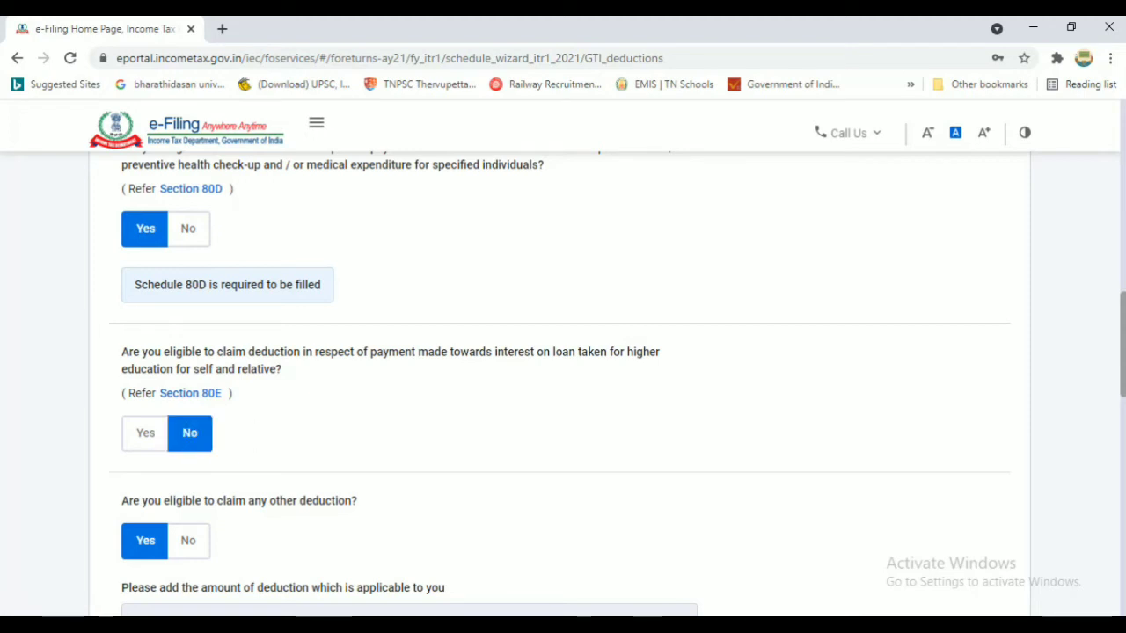
pyautogui.scroll(-4, 337, 161)
pyautogui.scroll(1, 146, 186)
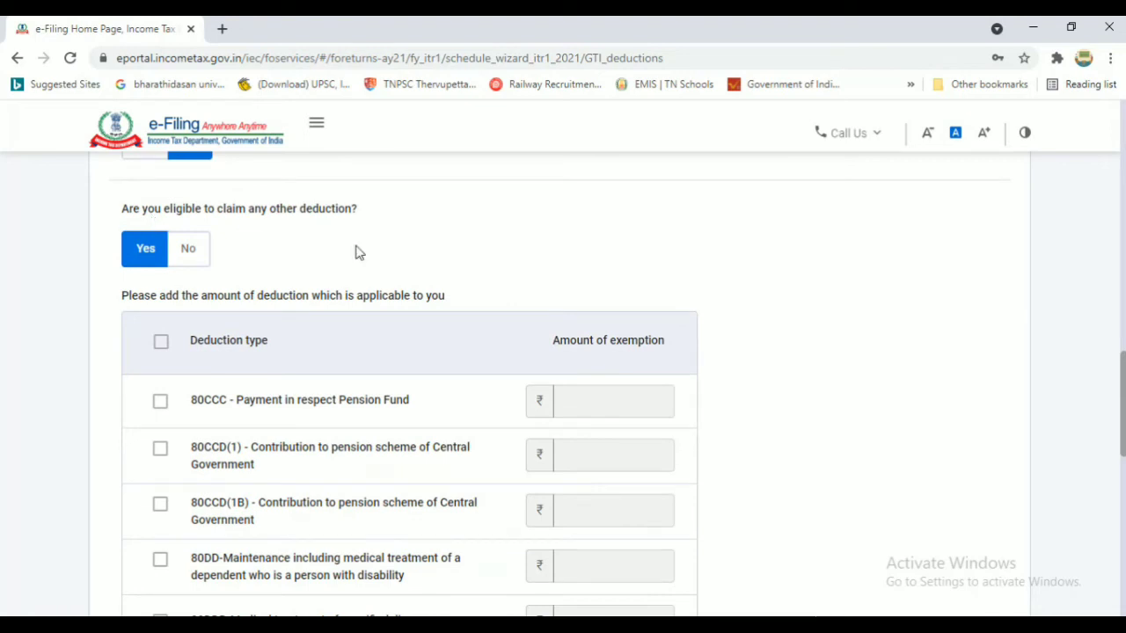
# Tick 80CCD(1) and 80CCD(1B), and claim ₹50,000 under 80CCD(1B) pension contribution
pyautogui.scroll(-2, 334, 342)
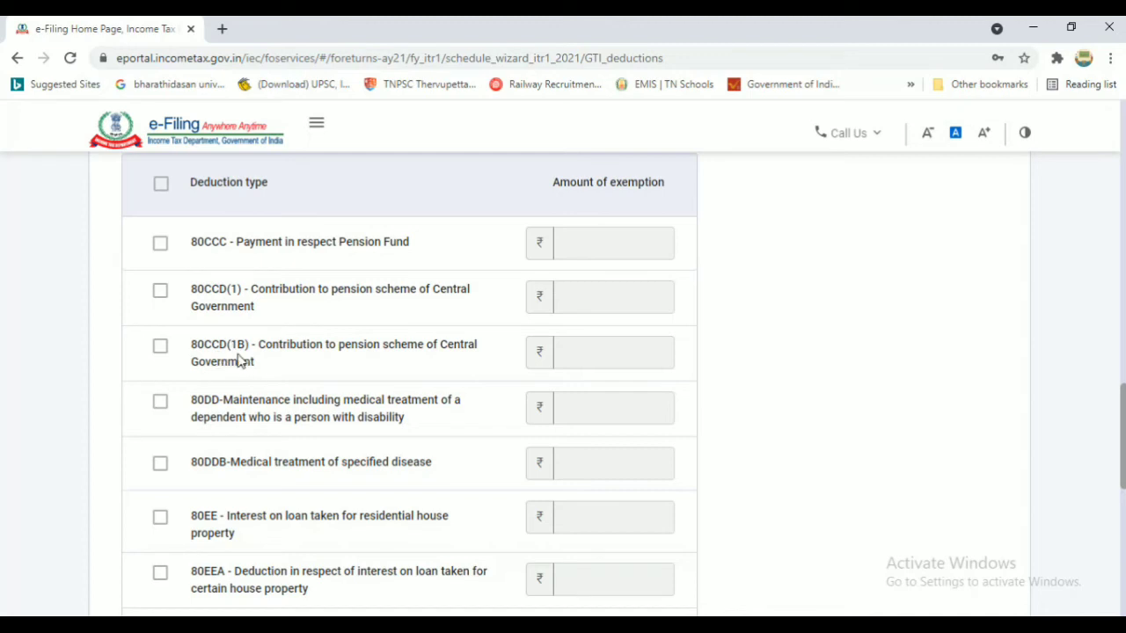
pyautogui.click(160, 291)
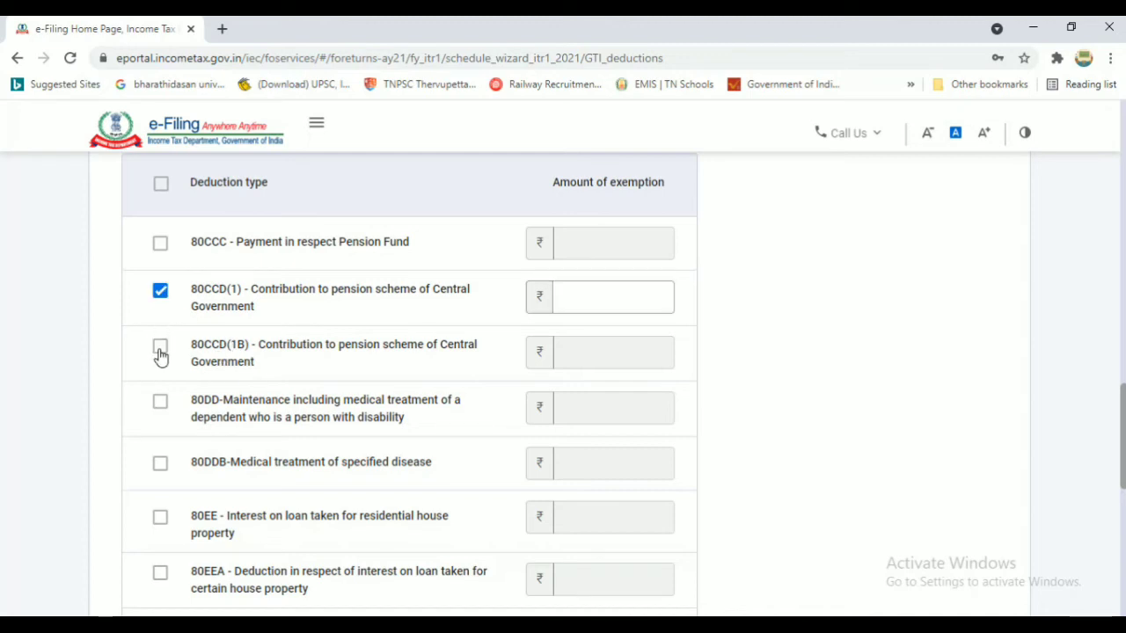
pyautogui.click(160, 352)
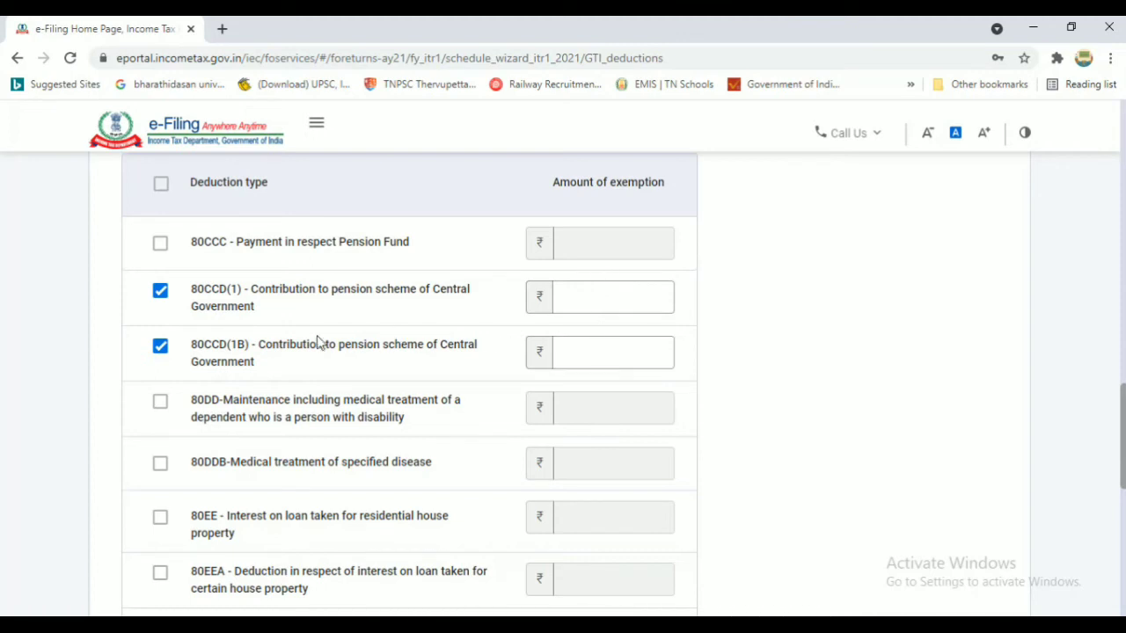
pyautogui.click(641, 355)
pyautogui.click(641, 355)
pyautogui.write('50000')
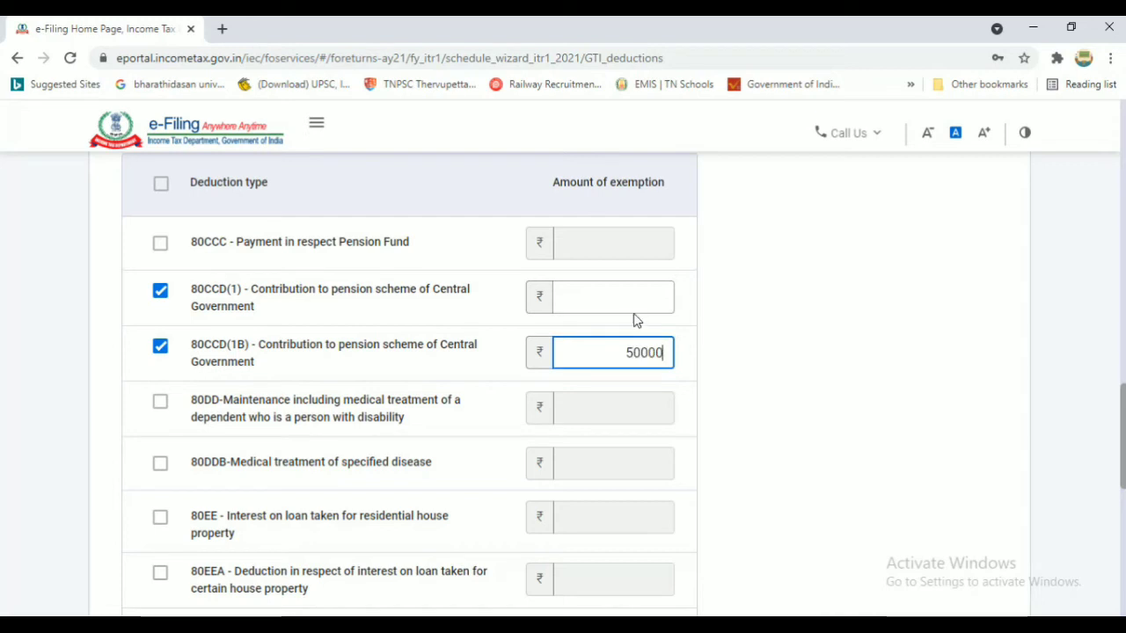
pyautogui.click(632, 302)
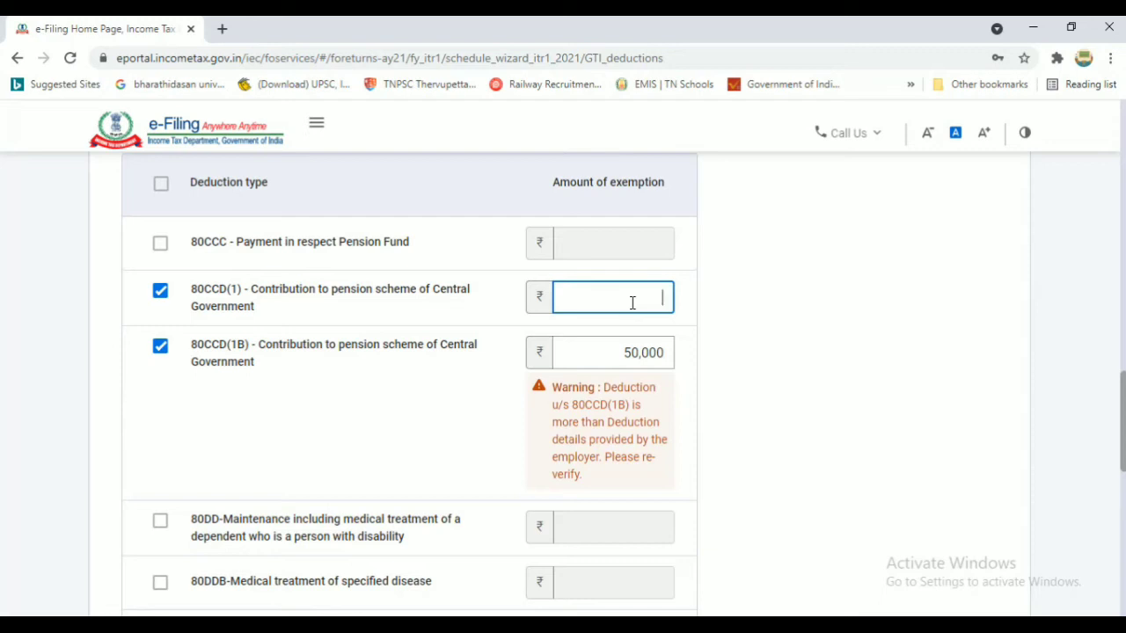
pyautogui.scroll(-2, 632, 303)
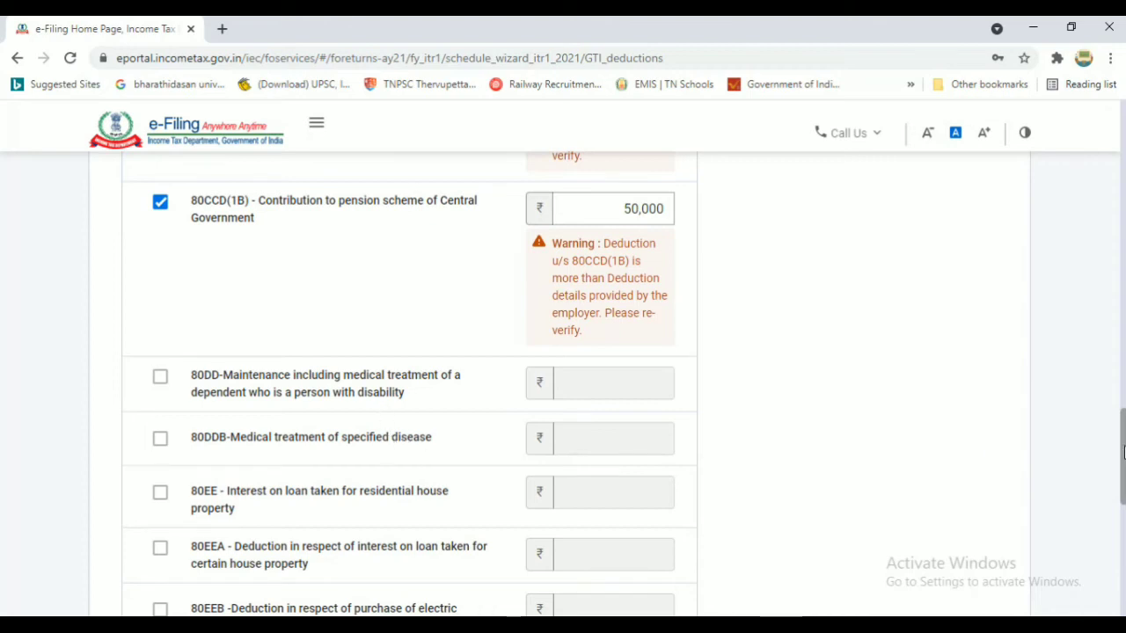
pyautogui.scroll(-3, 1124, 499)
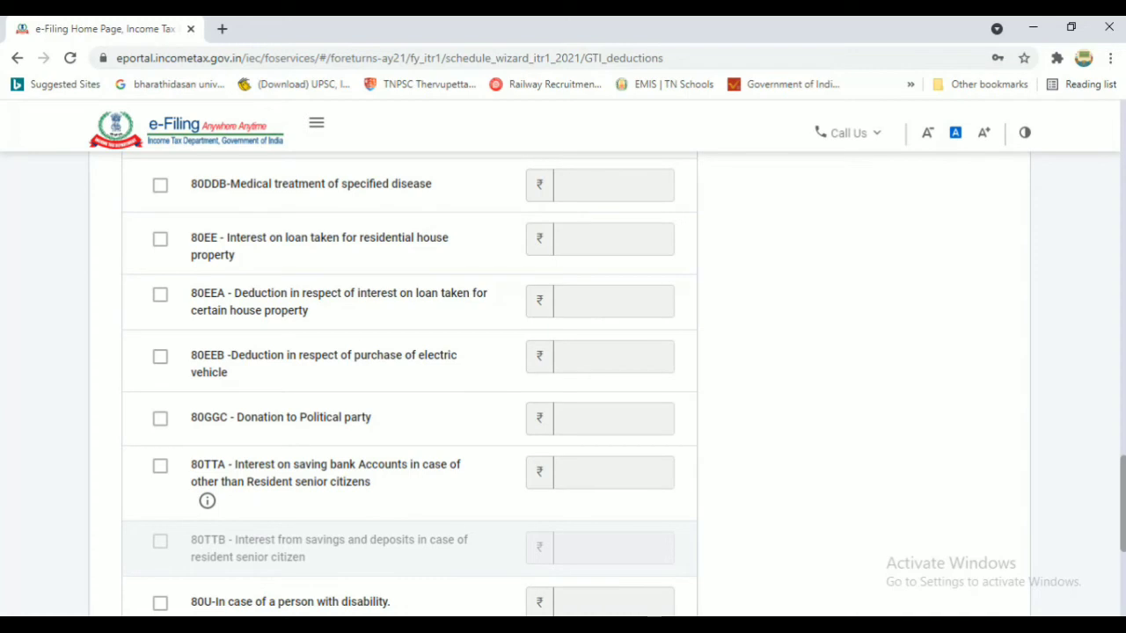
pyautogui.scroll(-4, 399, 463)
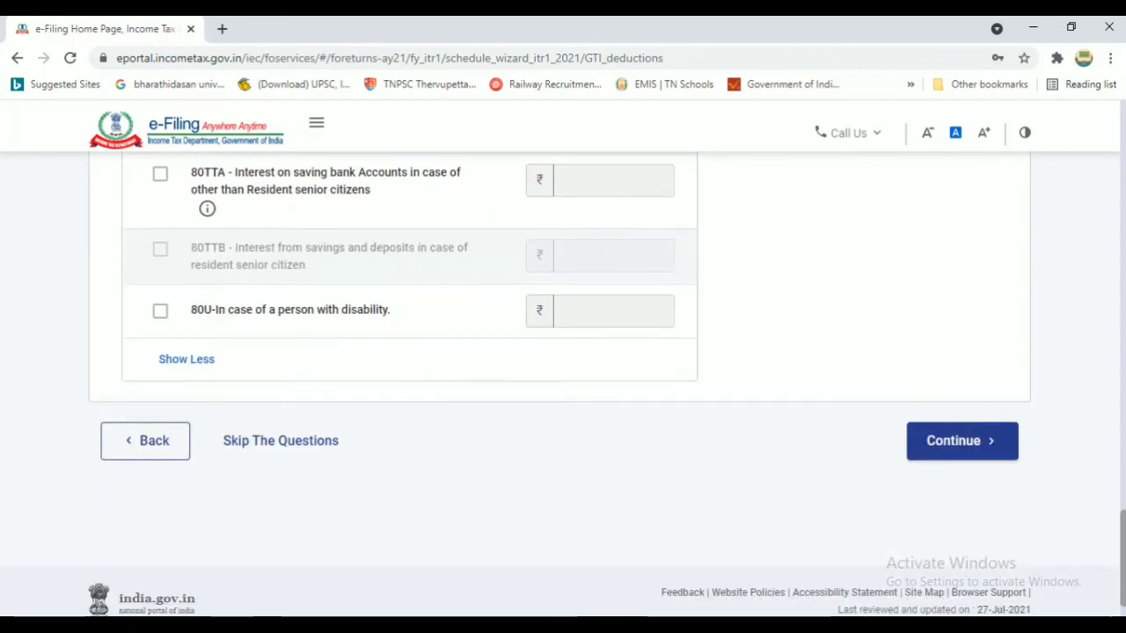
# Continue to the Verify your deductions cards and edit the 80D health insurance card
pyautogui.click(984, 449)
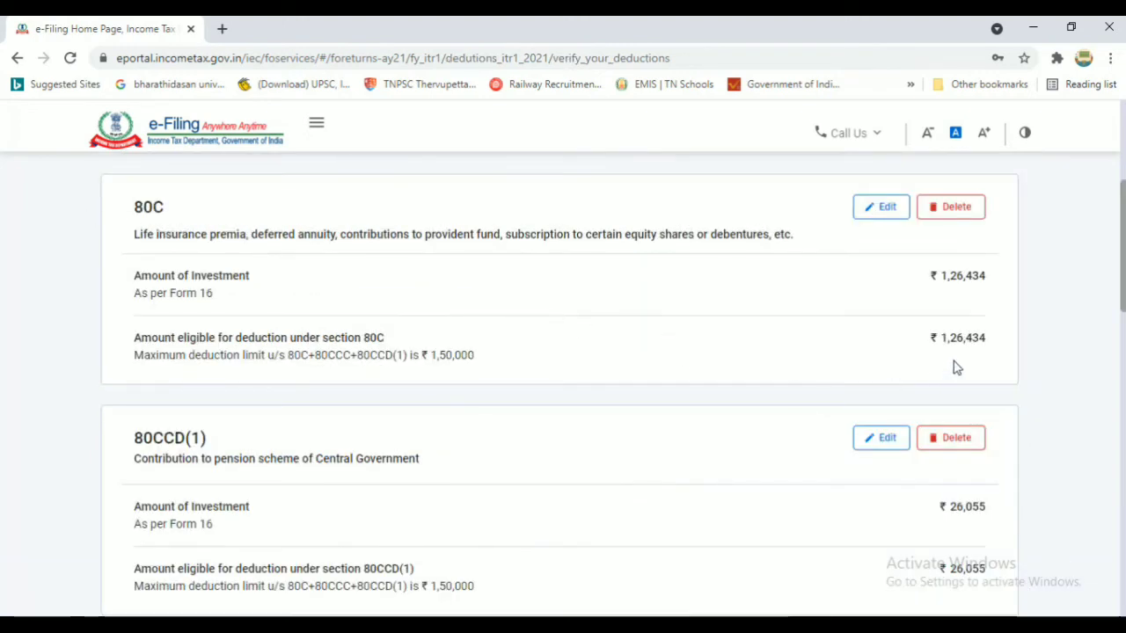
pyautogui.scroll(-3, 955, 367)
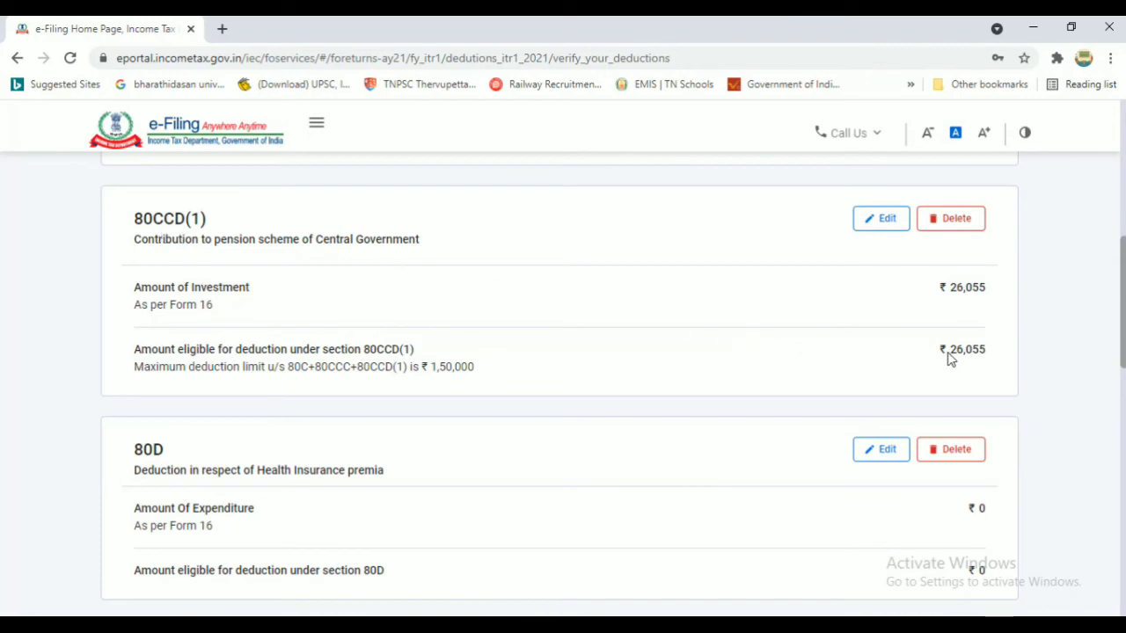
pyautogui.scroll(-2, 132, 292)
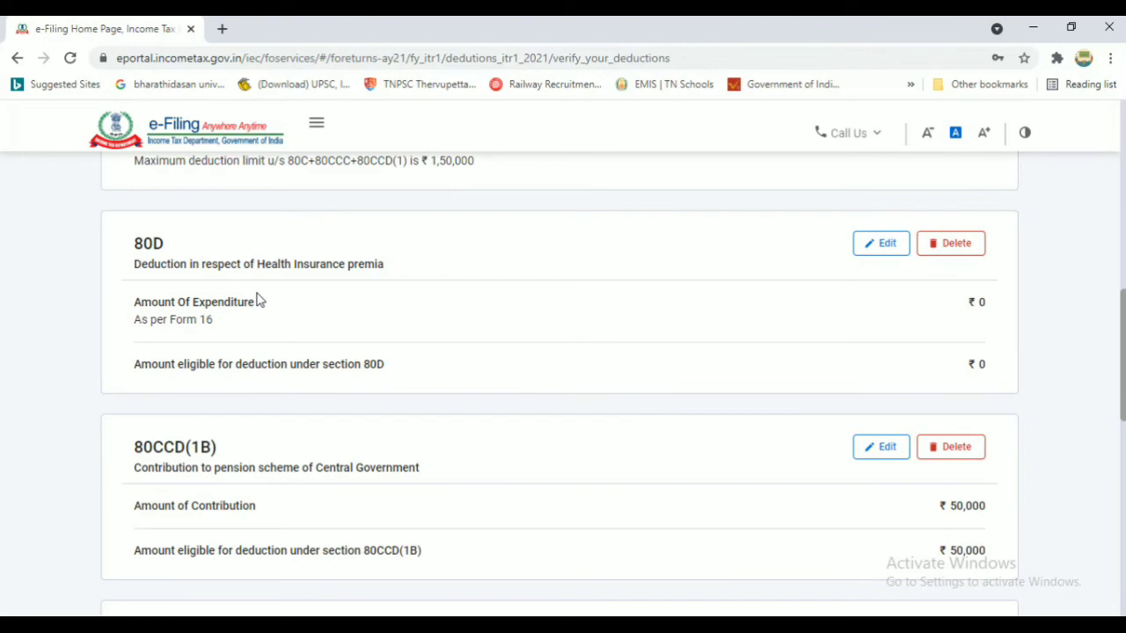
pyautogui.click(882, 247)
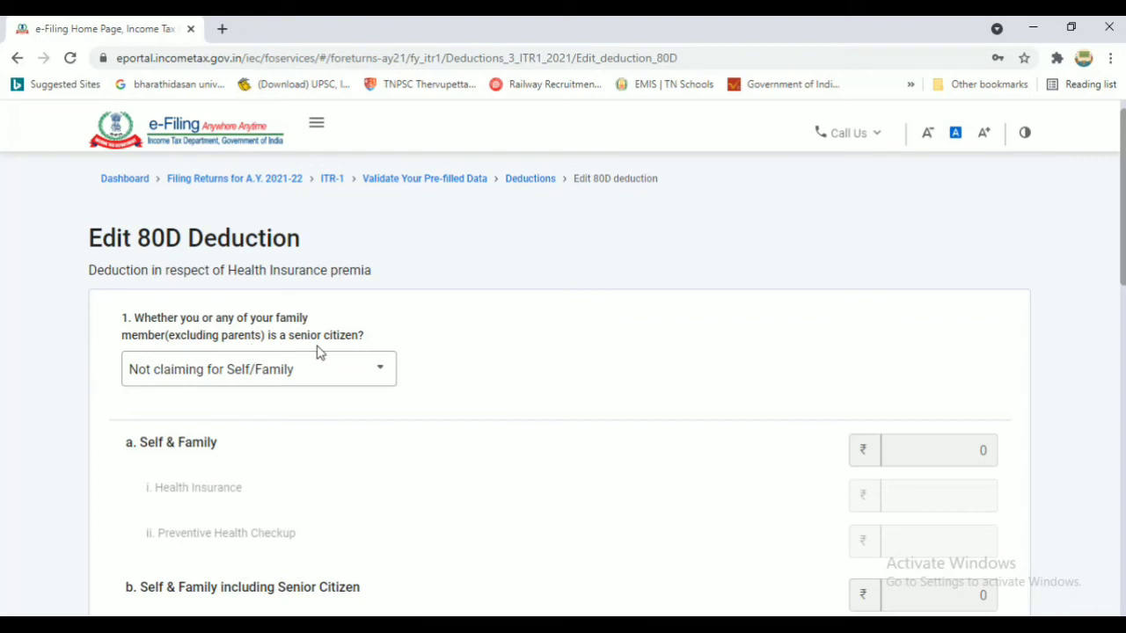
# Mark no senior citizens among self and family, enter ₹14,671 health insurance, and save the 80D deduction
pyautogui.click(300, 374)
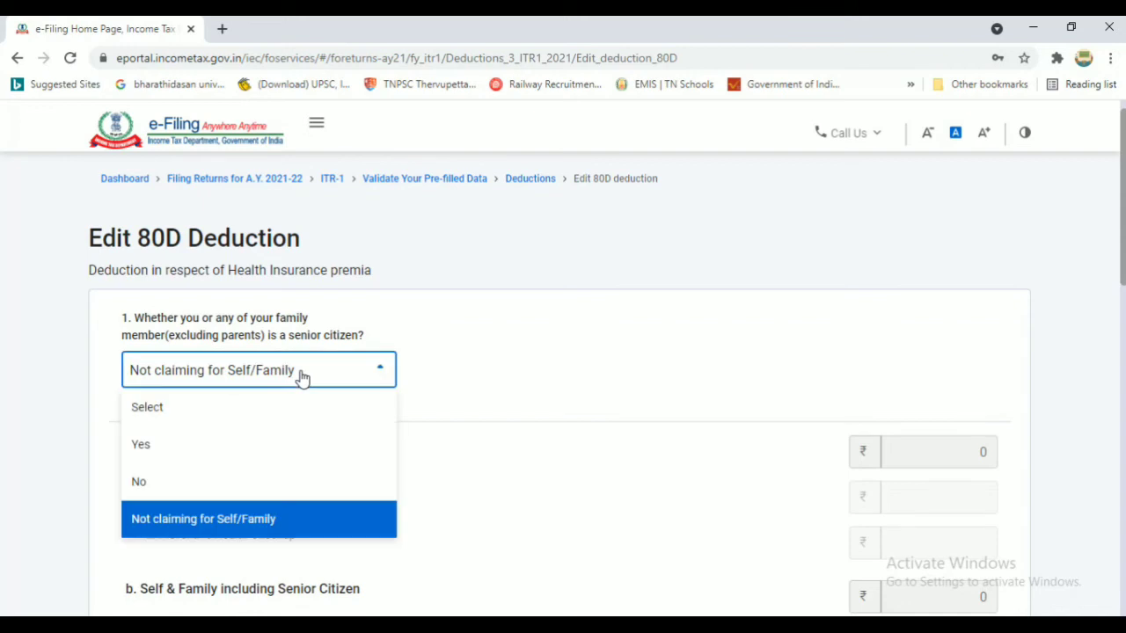
pyautogui.click(194, 484)
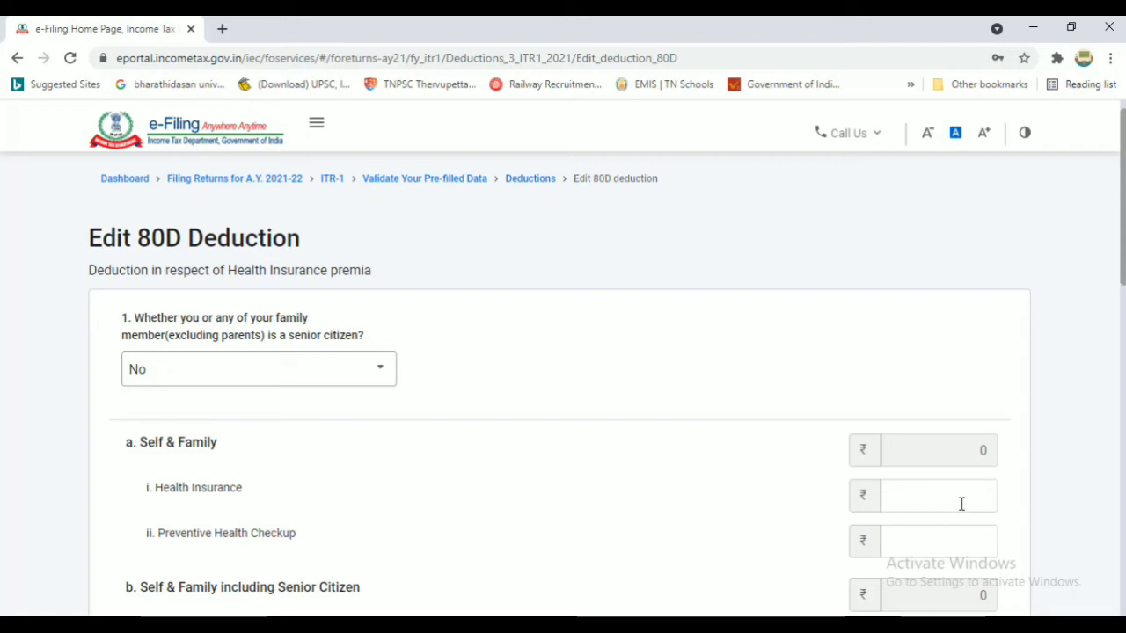
pyautogui.write('671')
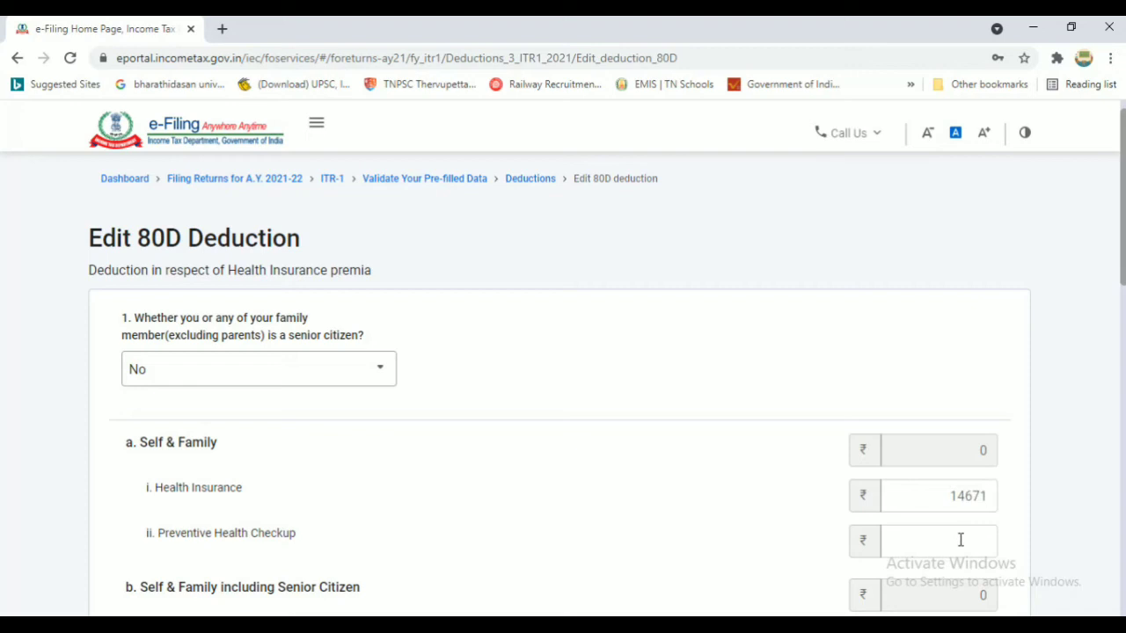
pyautogui.click(961, 539)
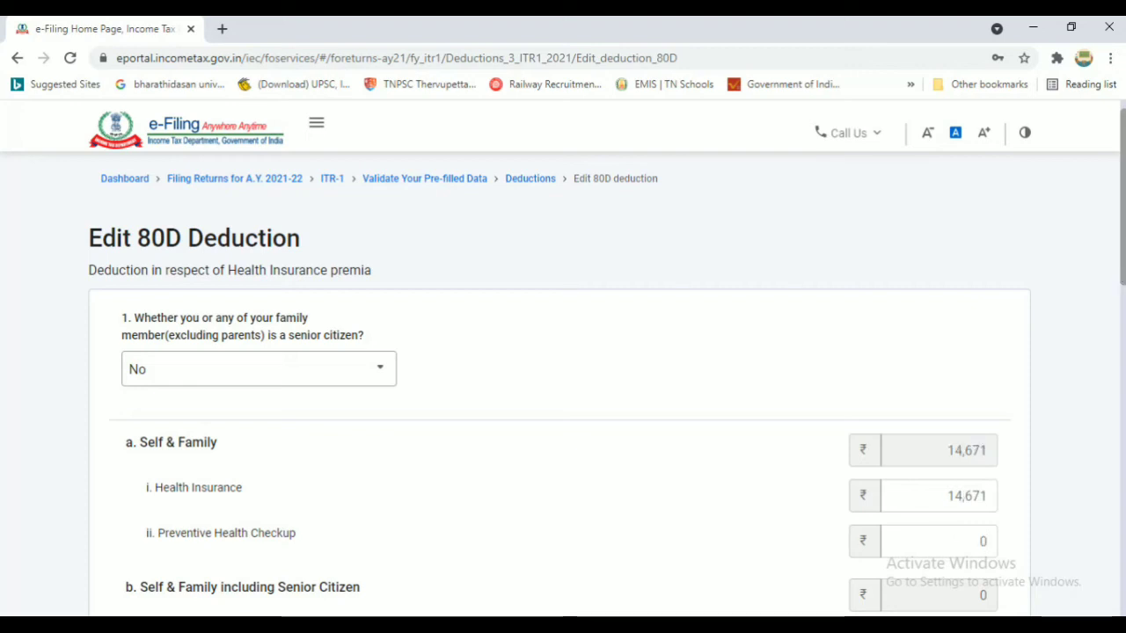
pyautogui.scroll(-5, 928, 329)
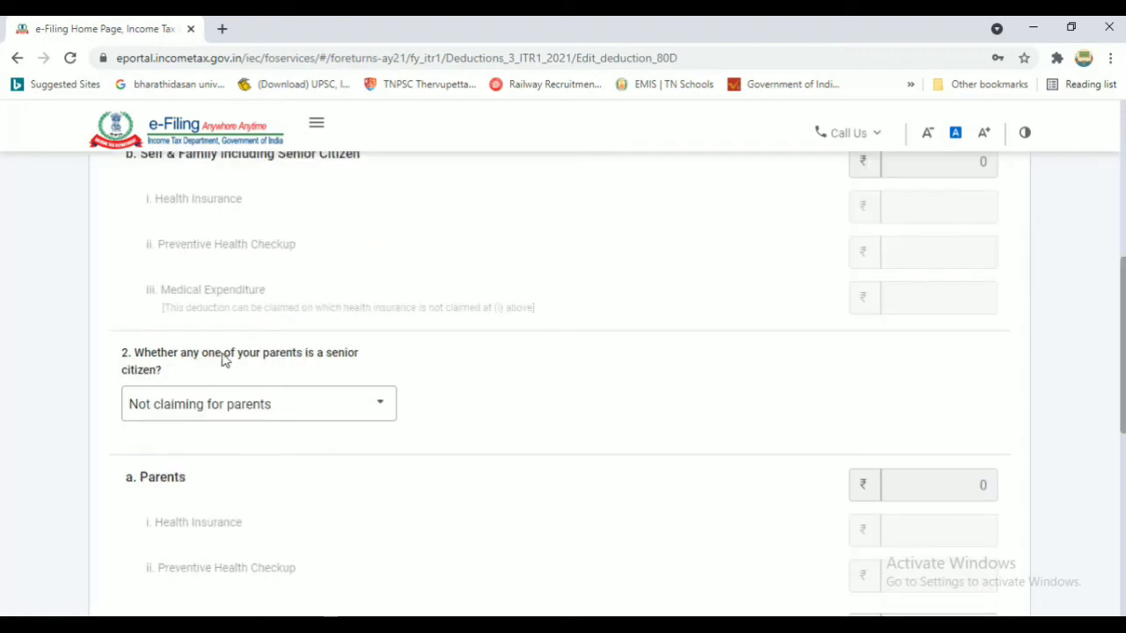
pyautogui.click(299, 415)
pyautogui.click(299, 415)
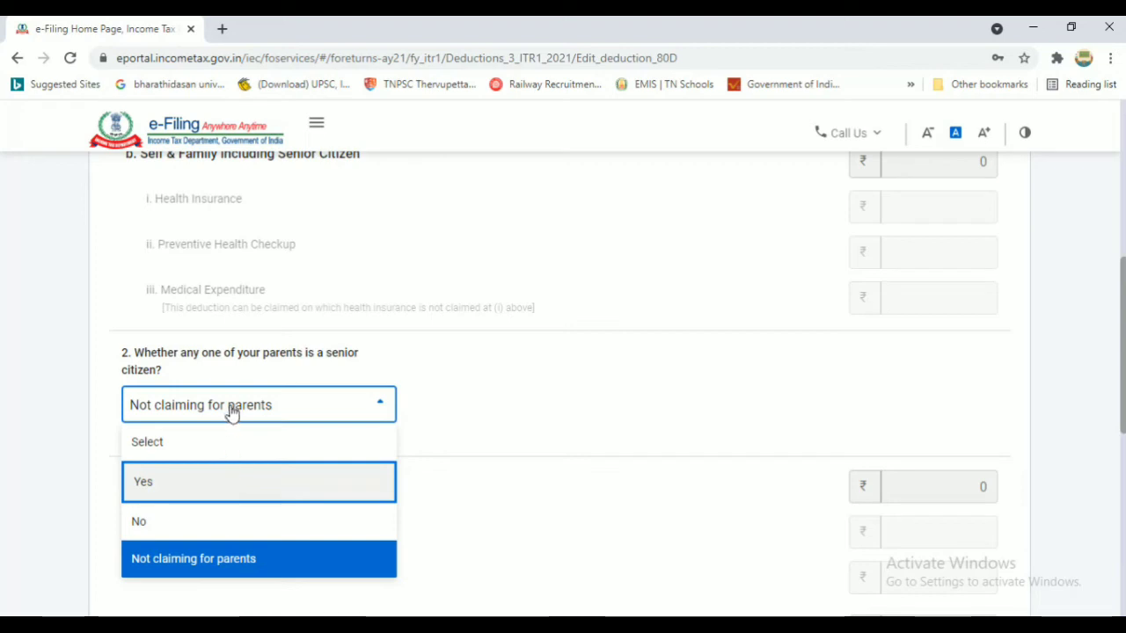
pyautogui.scroll(-4, 967, 440)
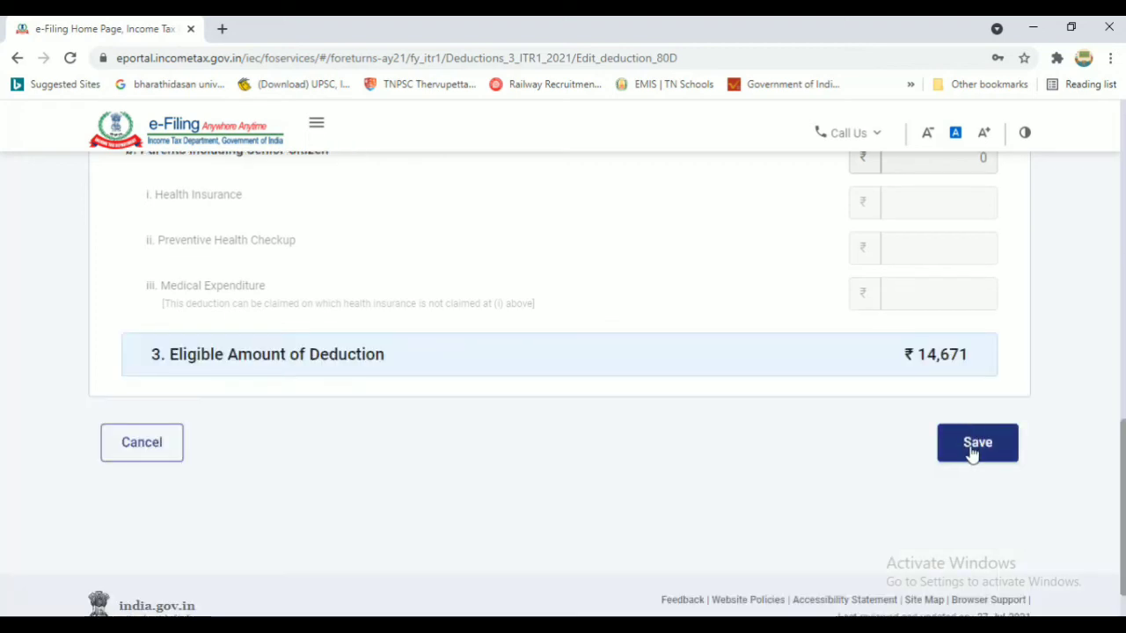
pyautogui.click(972, 448)
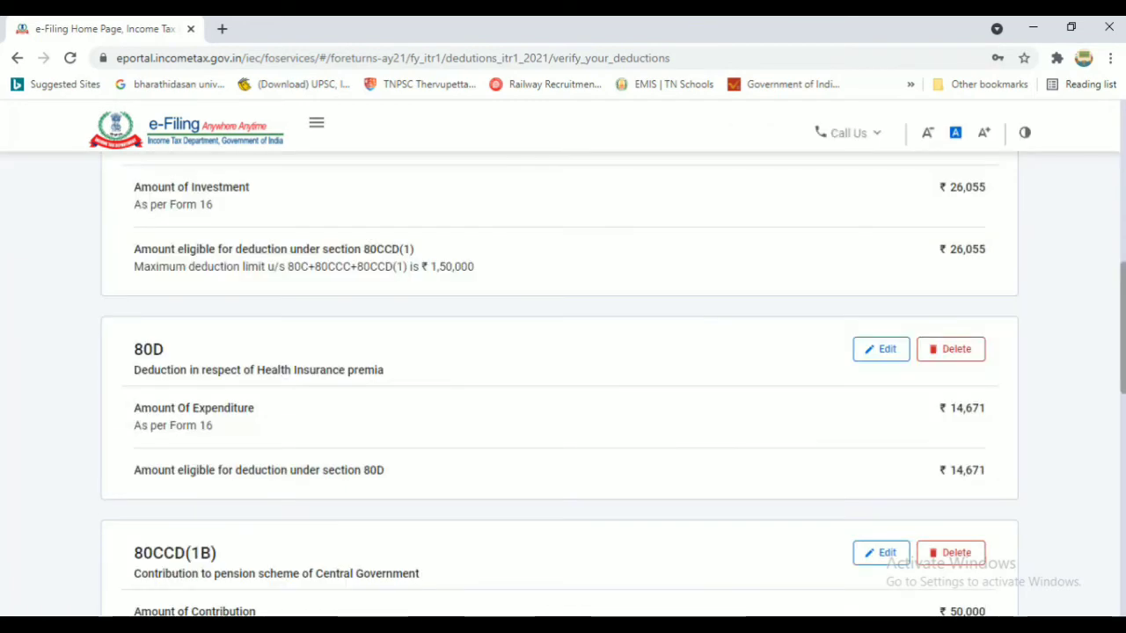
# Find 'other claims' on the Deductions page and start an 80G donation entry
pyautogui.scroll(-3, 560, 388)
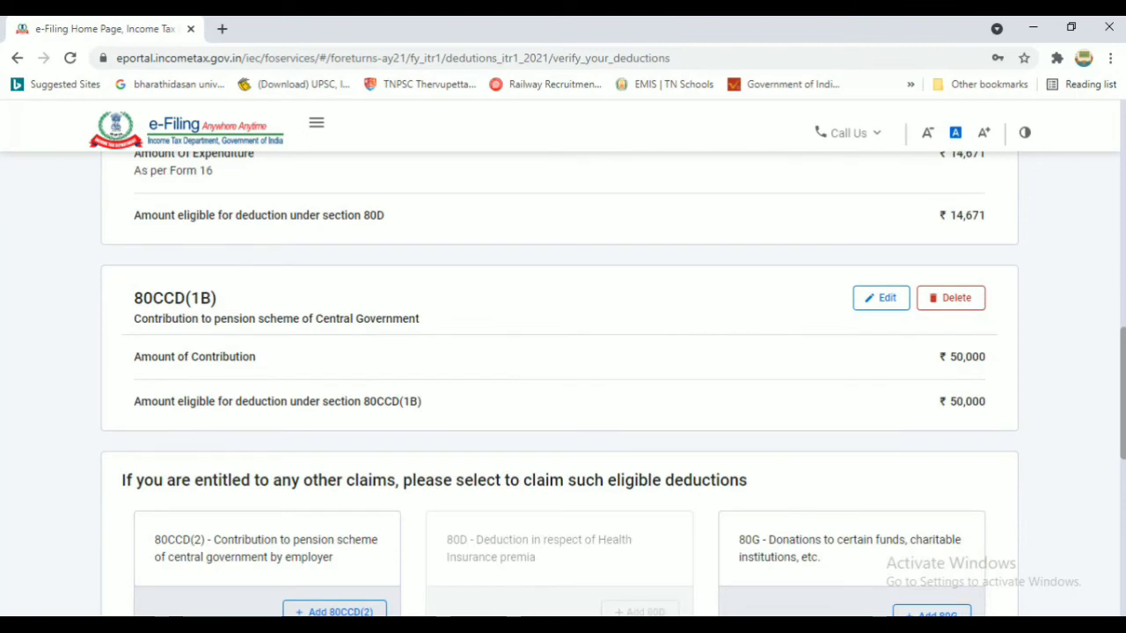
pyautogui.scroll(-2, 11, 466)
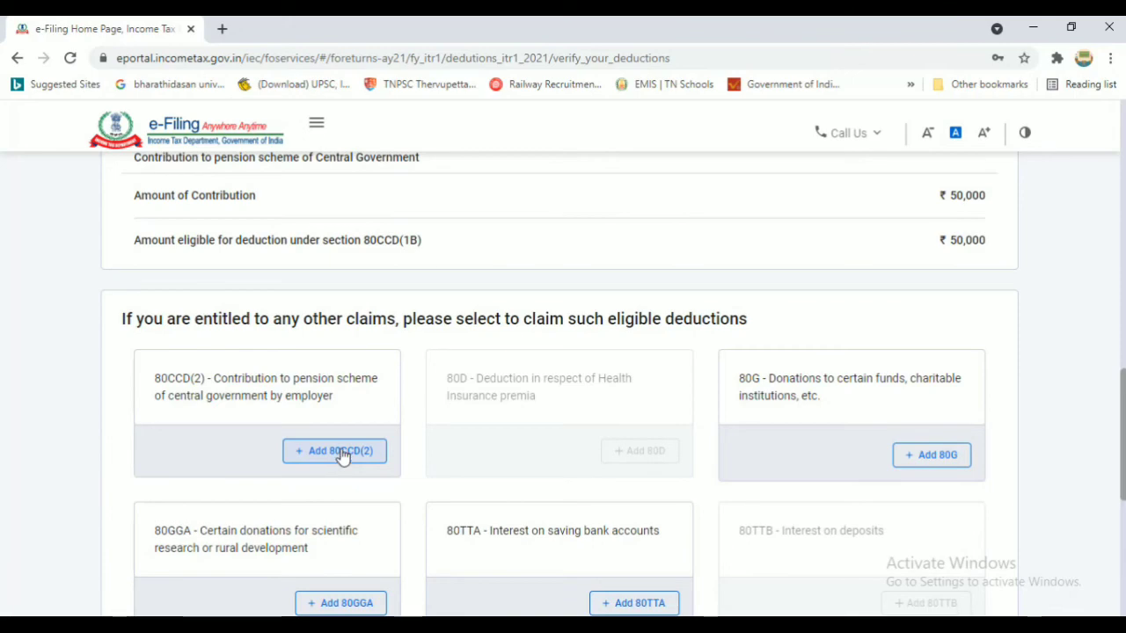
pyautogui.scroll(5, 1082, 432)
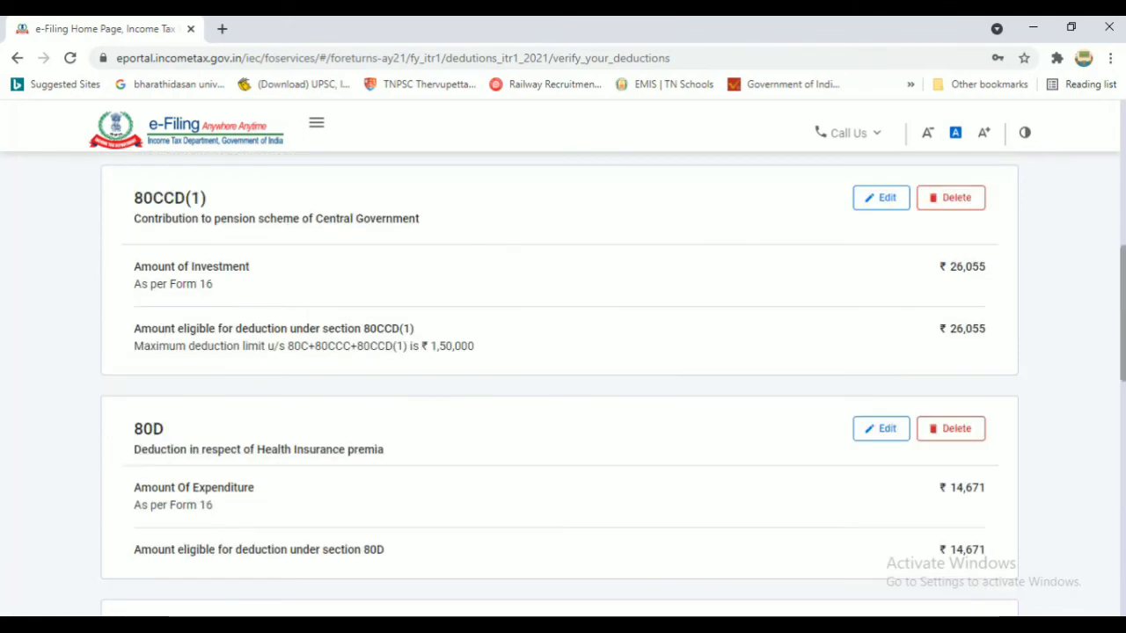
pyautogui.scroll(-6, 560, 387)
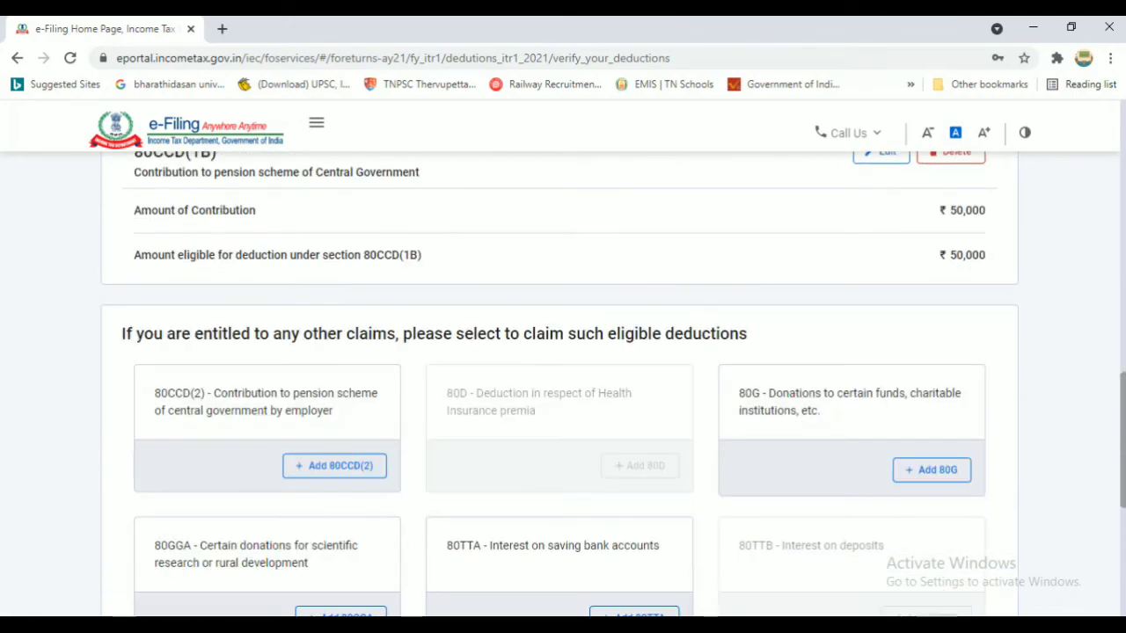
pyautogui.moveTo(1123, 440); pyautogui.dragTo(1124, 452)
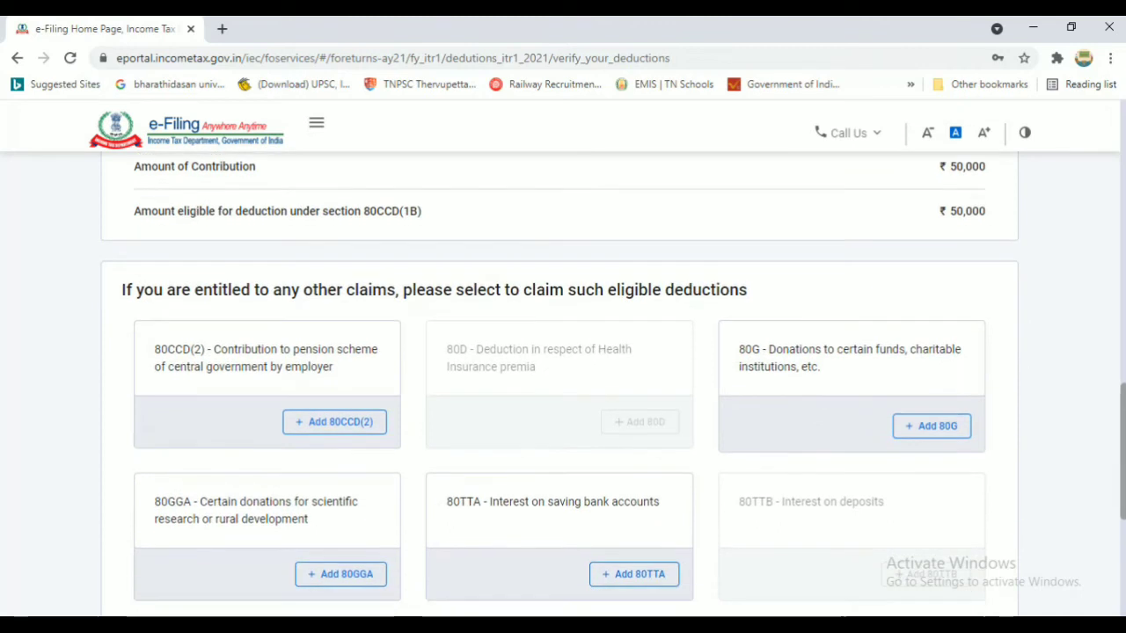
pyautogui.click(934, 427)
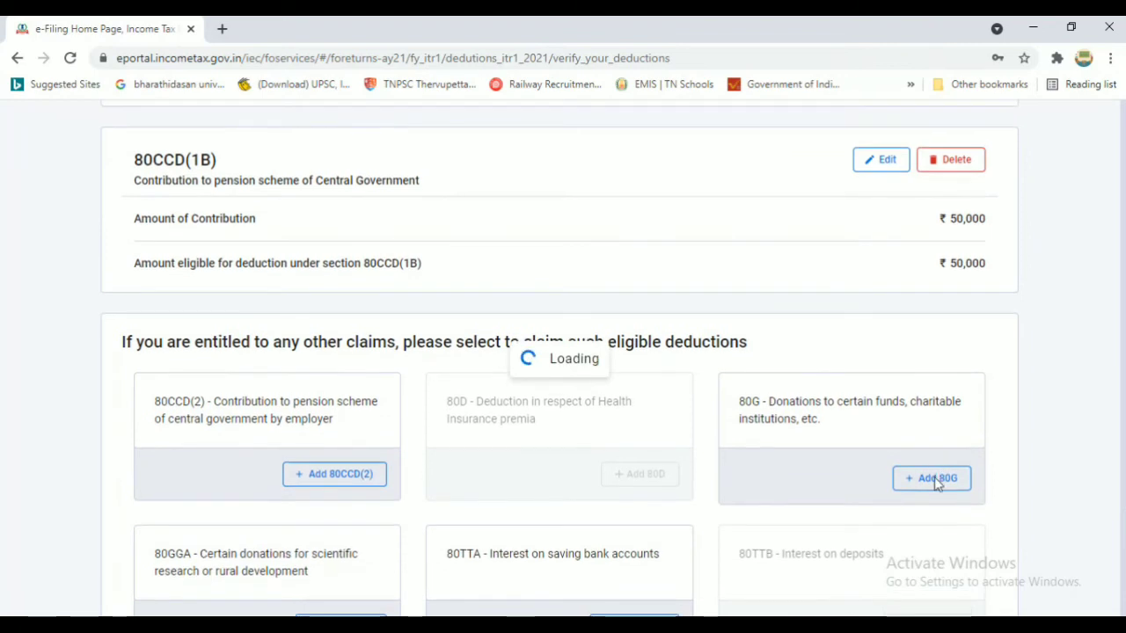
# Choose donation type '100% without qualifying limit' and paste the donee's PAN
pyautogui.click(234, 444)
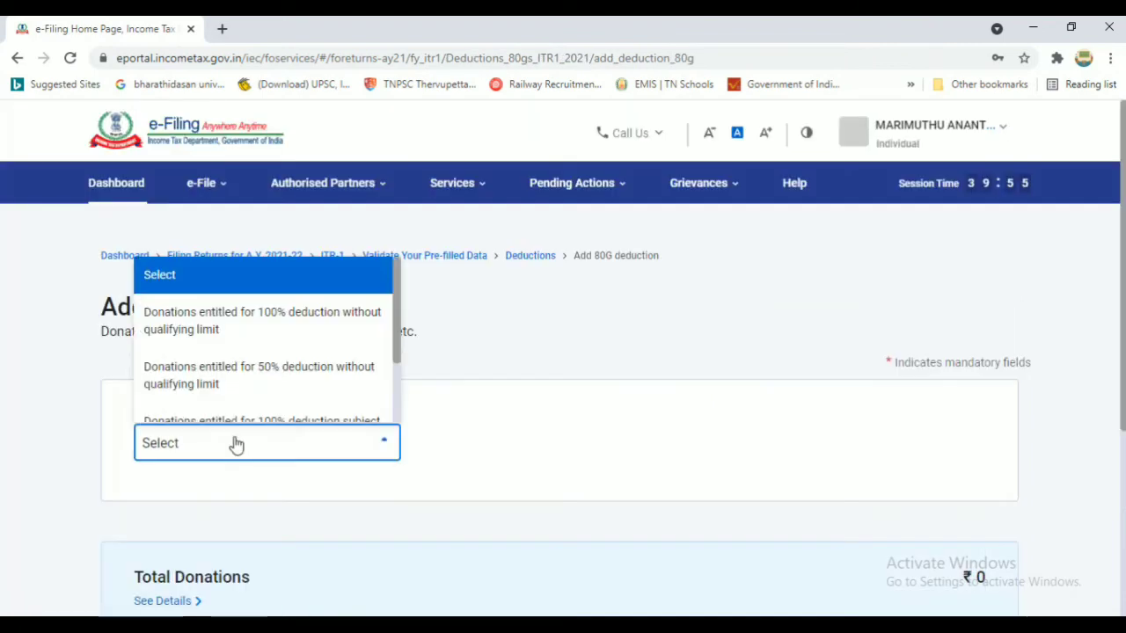
pyautogui.click(275, 328)
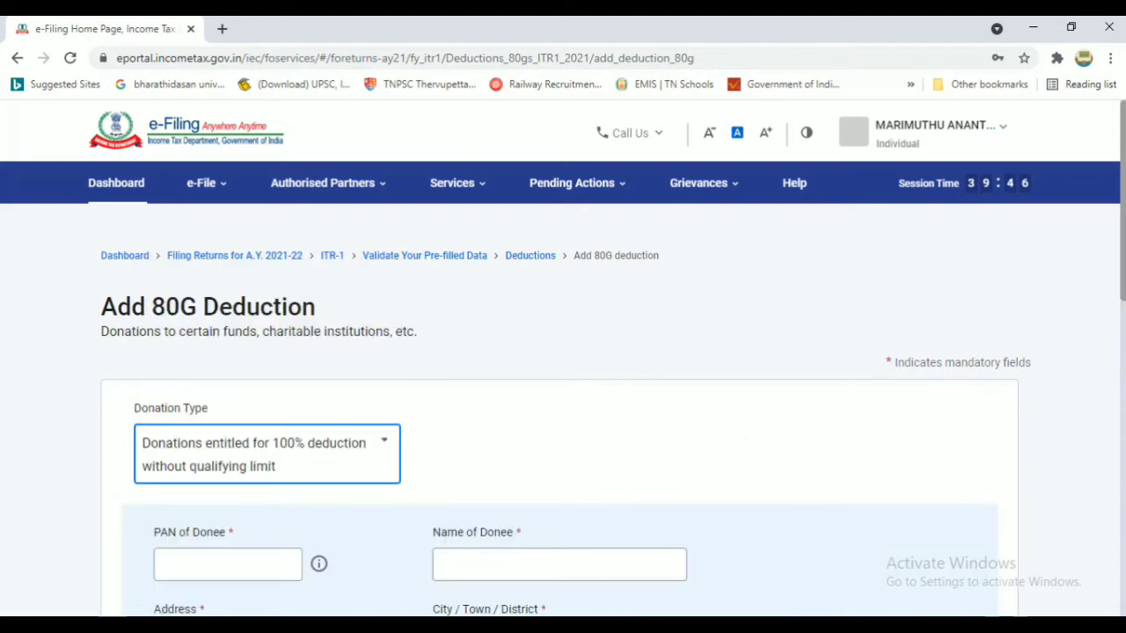
pyautogui.scroll(-3, 394, 302)
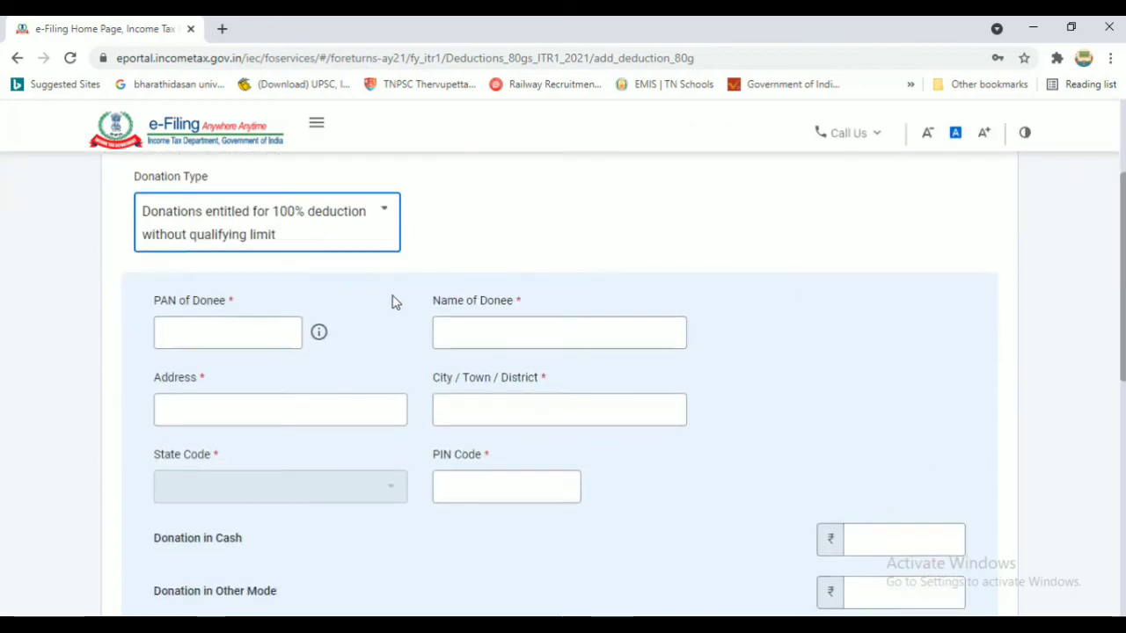
pyautogui.click(508, 331)
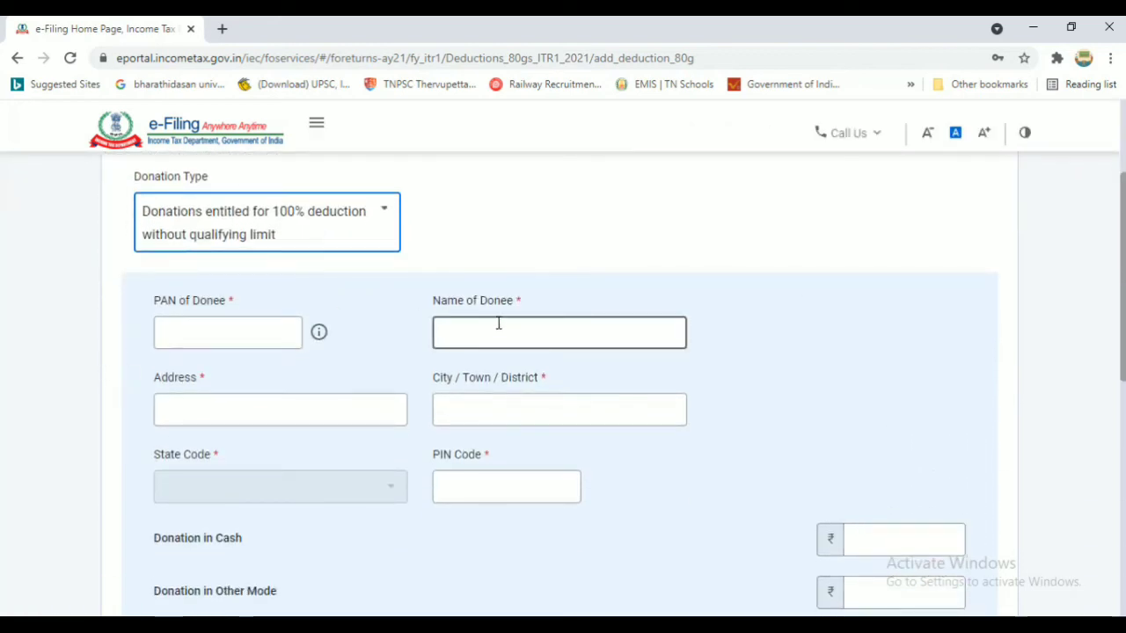
pyautogui.rightClick(224, 328)
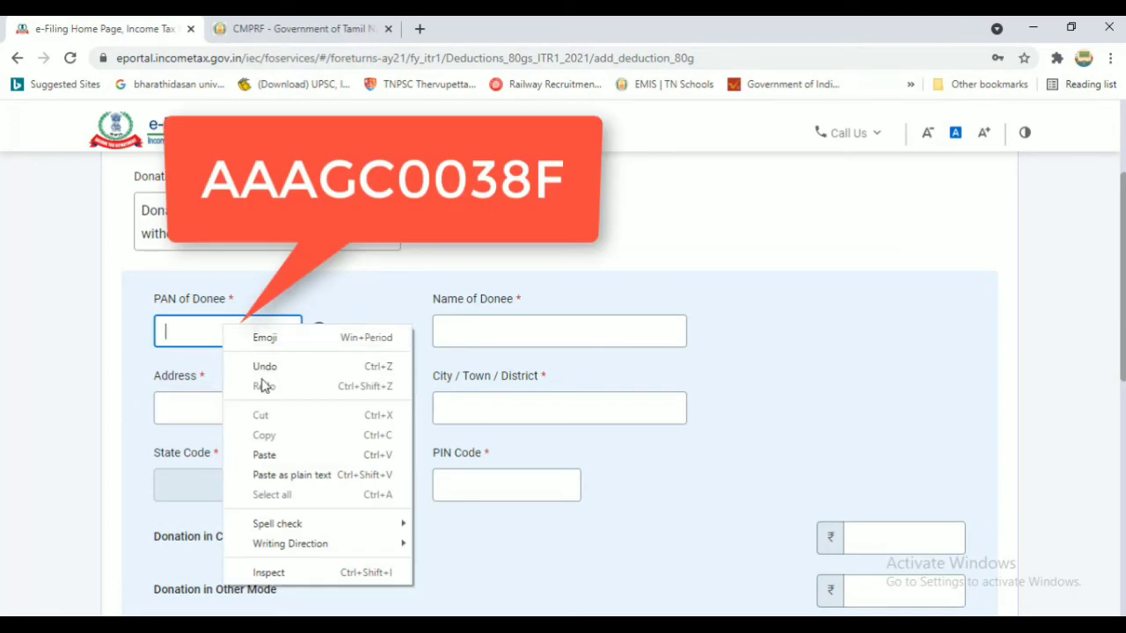
pyautogui.click(272, 455)
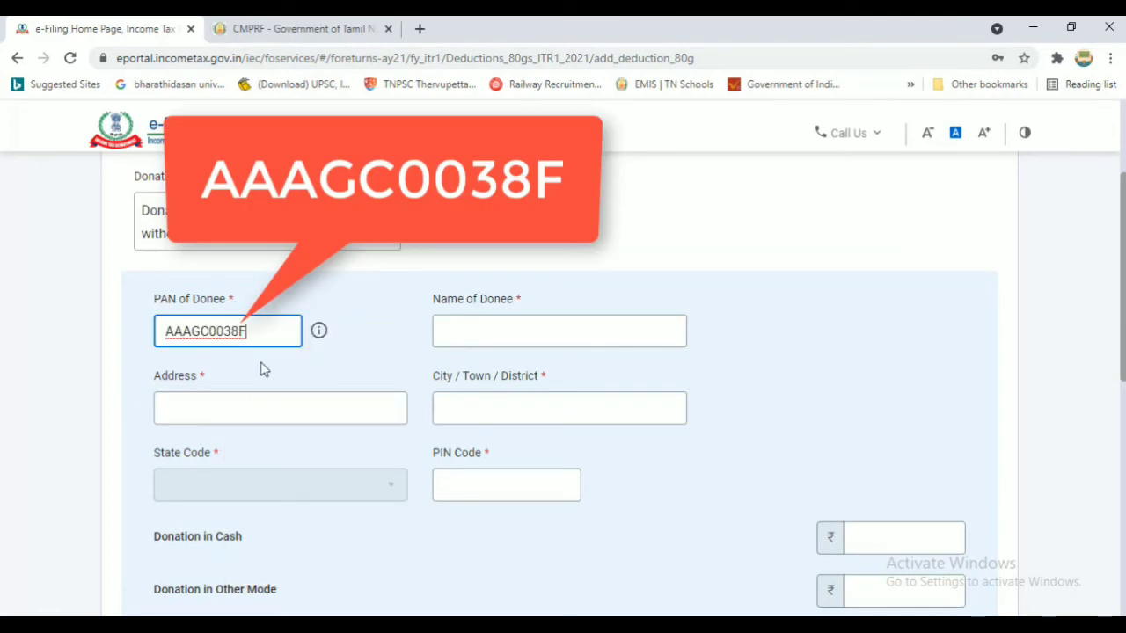
# Enter the donee name and Secretariat address, with city 'chennai' and PIN 600009
pyautogui.click(507, 329)
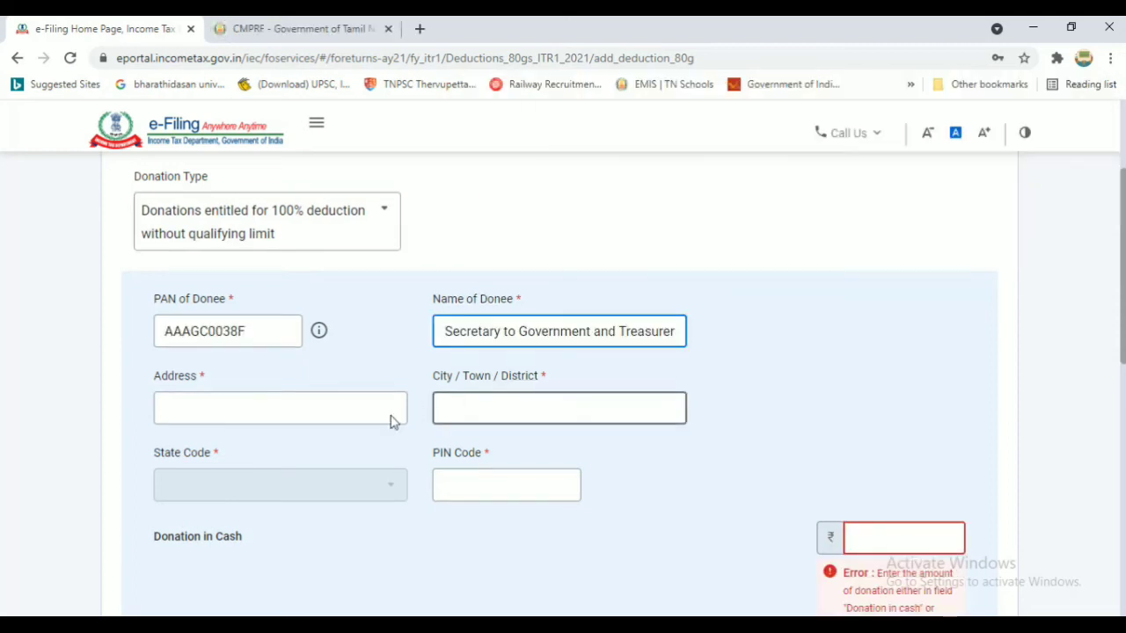
pyautogui.click(342, 409)
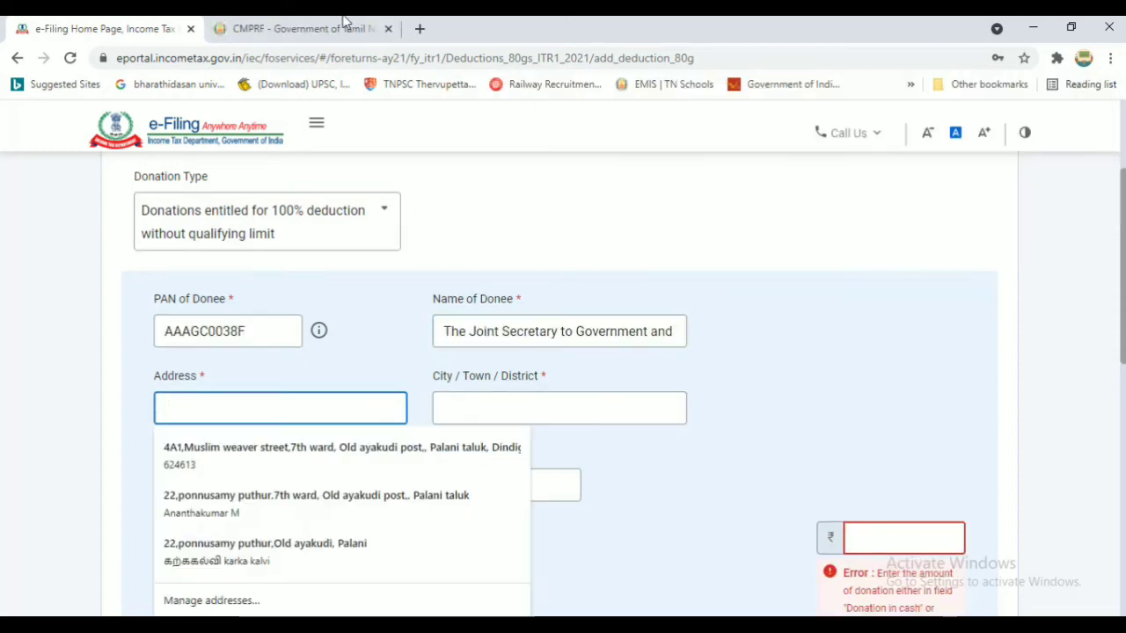
pyautogui.press('Escape')
pyautogui.rightClick(327, 402)
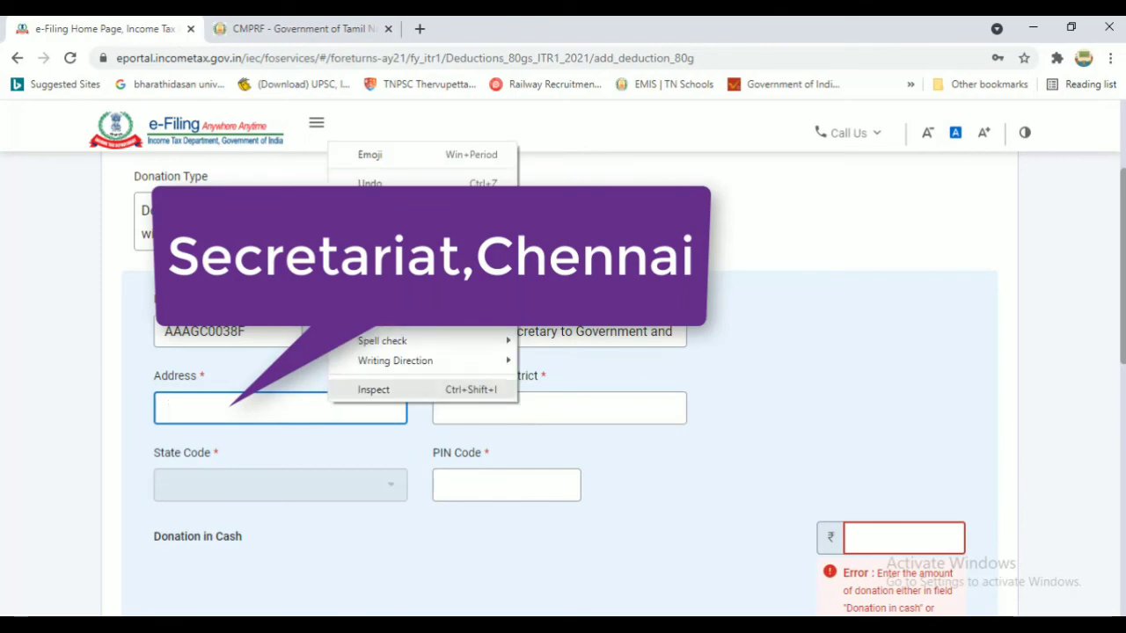
pyautogui.click(371, 272)
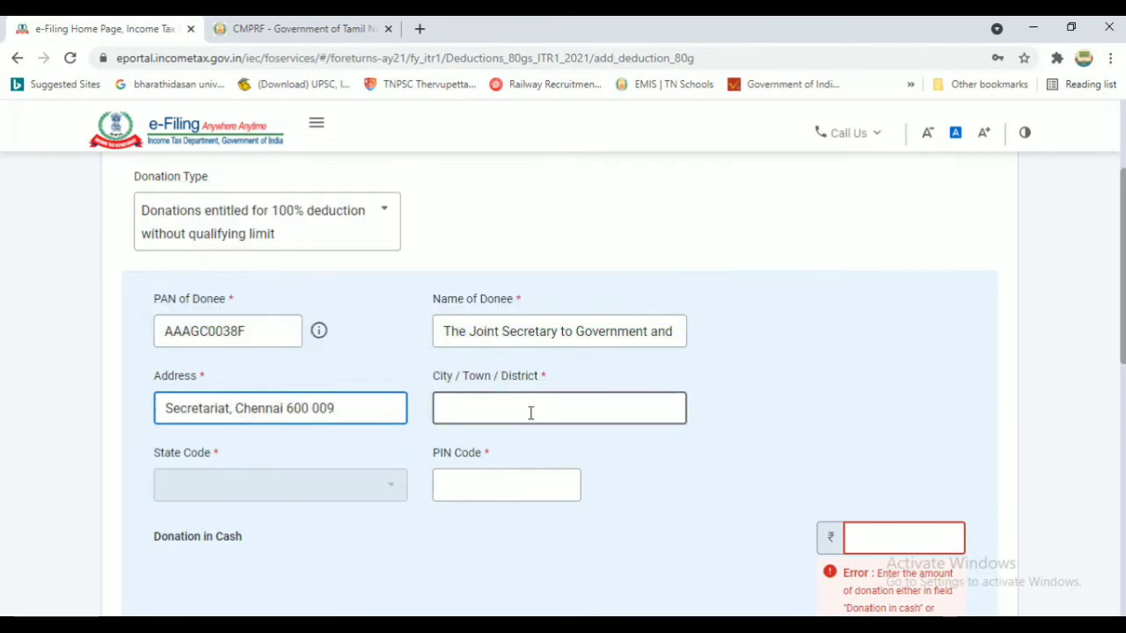
pyautogui.click(530, 412)
pyautogui.write('chennai')
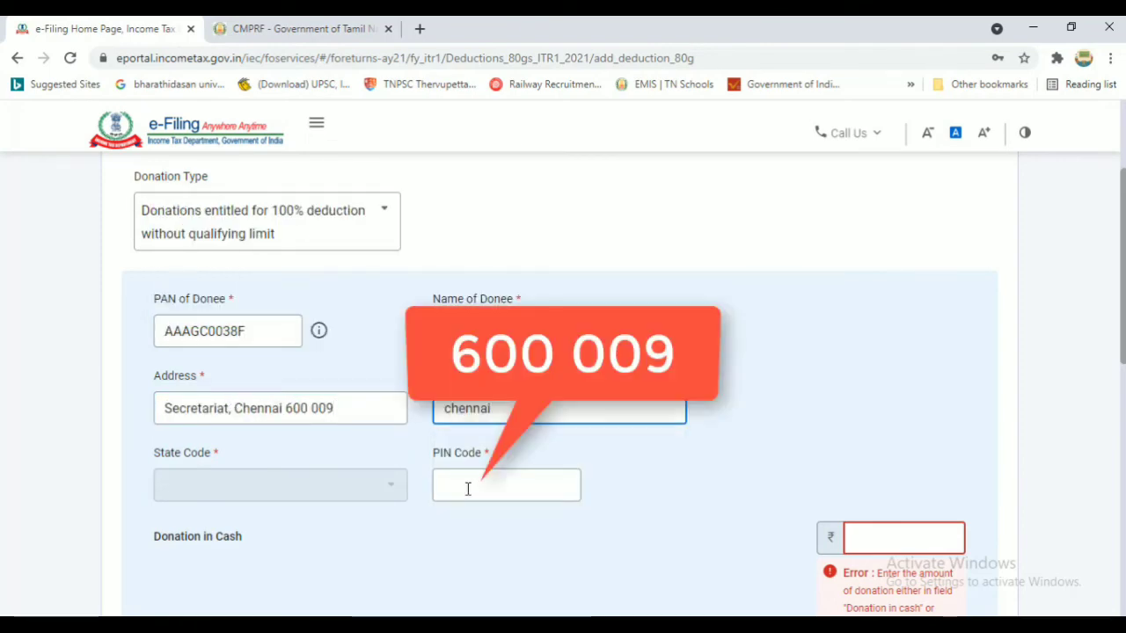
pyautogui.click(468, 491)
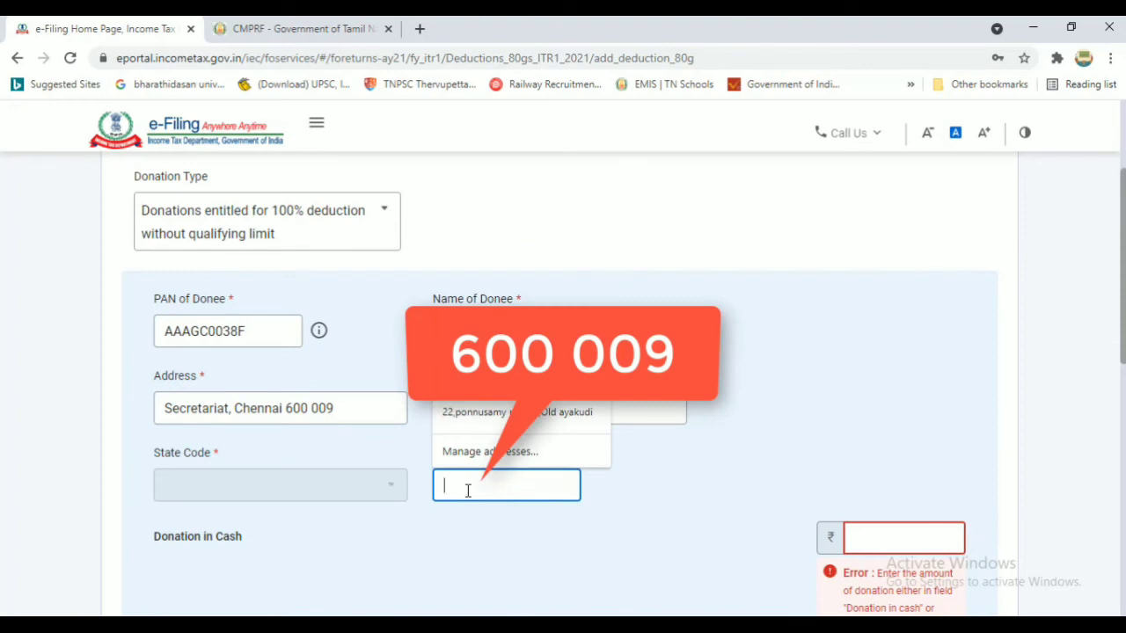
pyautogui.write('600009')
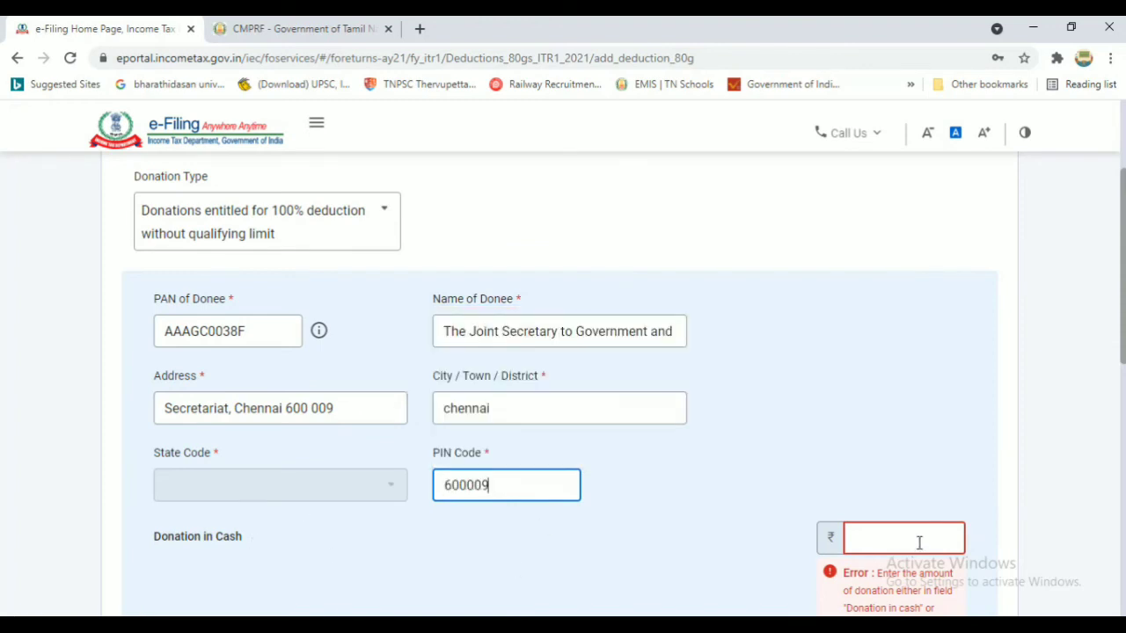
# Enter the donation amounts, clearing the zero from the other-mode amount
pyautogui.scroll(-3, 270, 303)
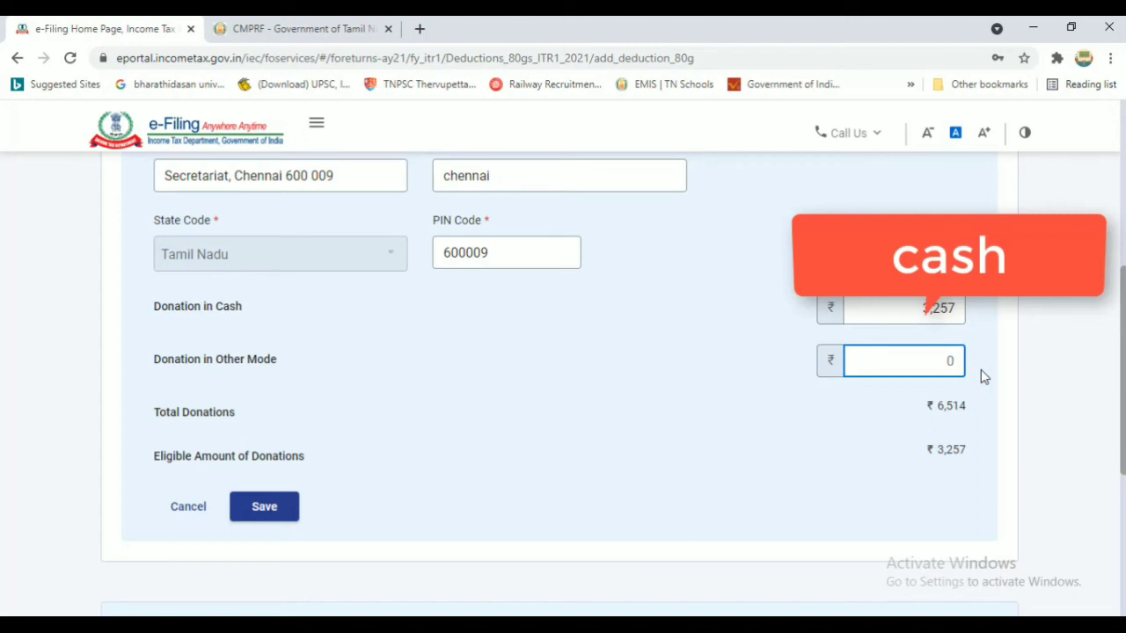
pyautogui.press('BackSpace')
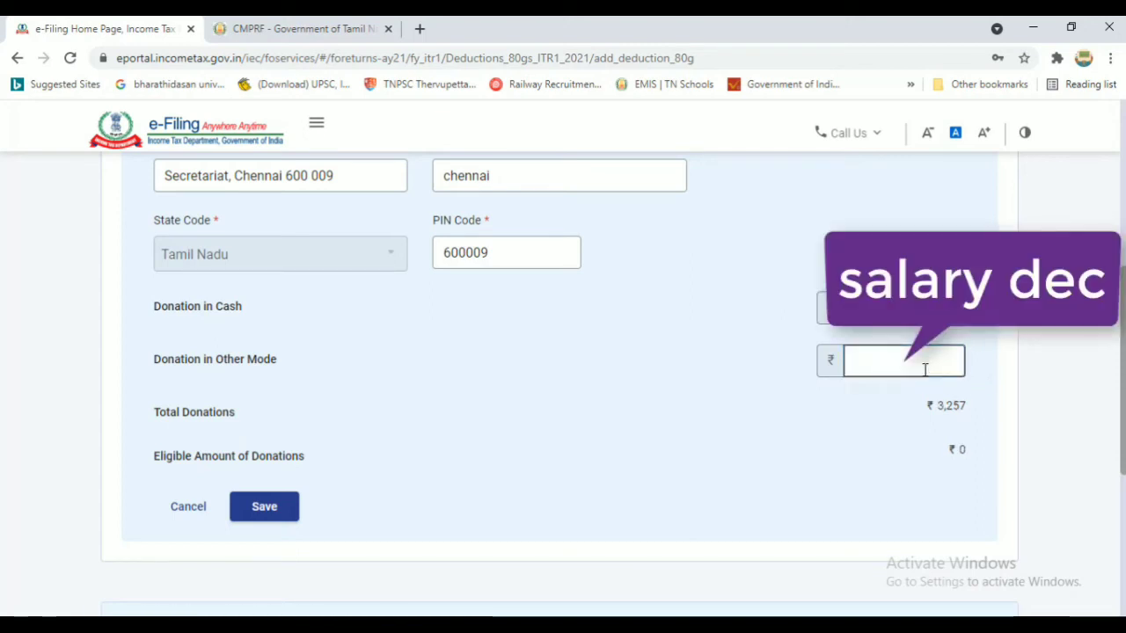
pyautogui.scroll(-2, 1124, 384)
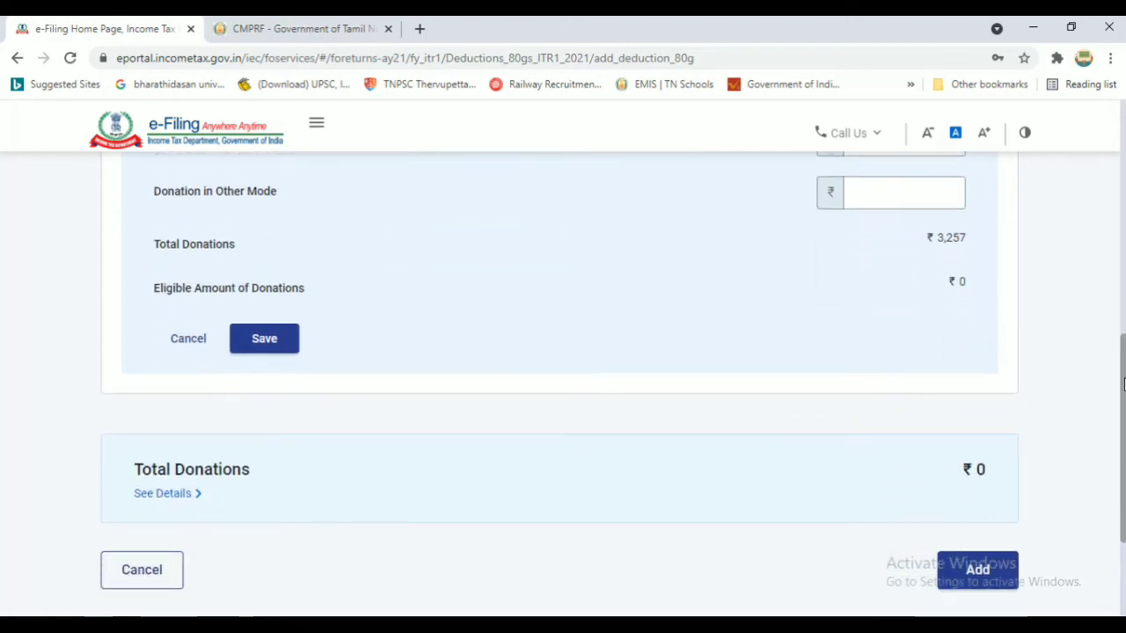
pyautogui.moveTo(1125, 384); pyautogui.dragTo(1124, 382)
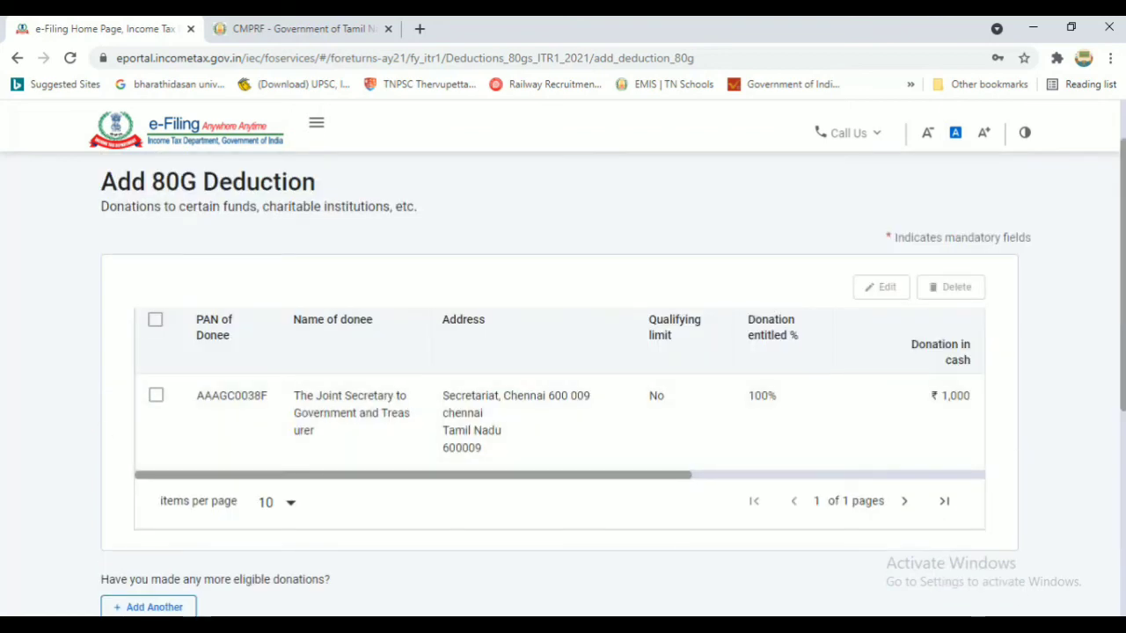
# Review the saved ₹3,257 donee row in the 80G table and tick its checkbox
pyautogui.scroll(-1, 563, 379)
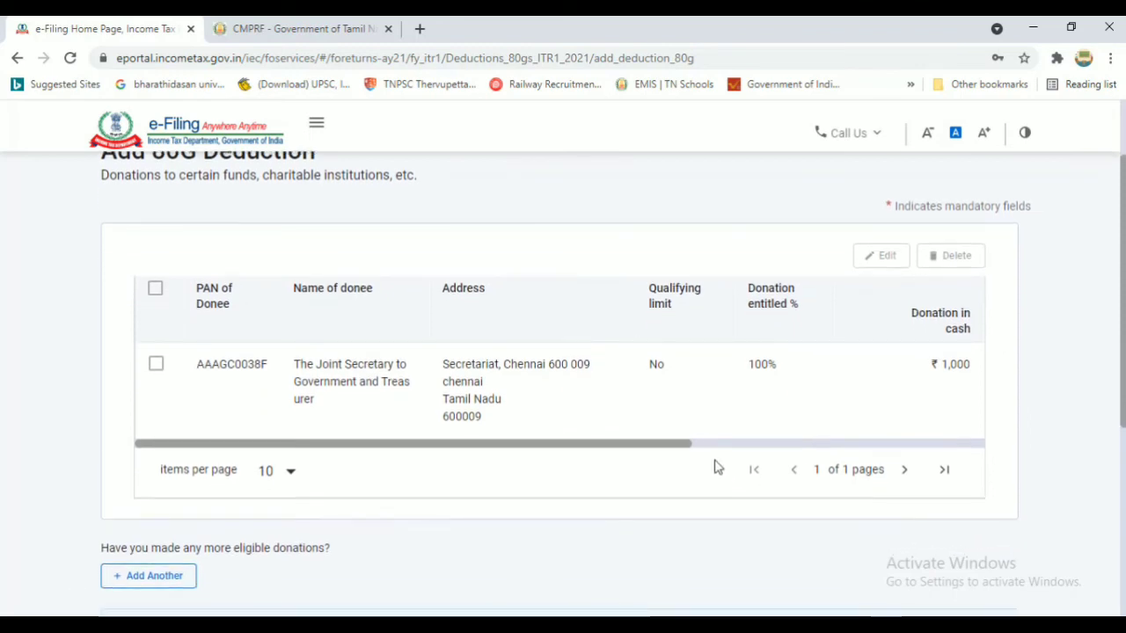
pyautogui.moveTo(671, 448); pyautogui.dragTo(912, 449)
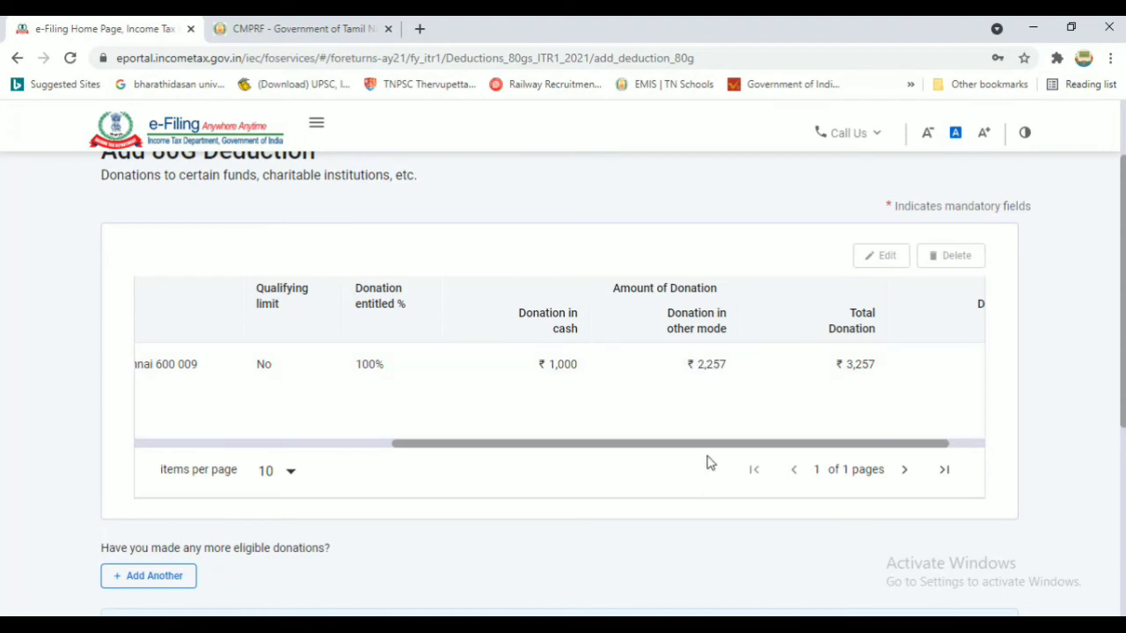
pyautogui.moveTo(709, 445); pyautogui.dragTo(805, 457)
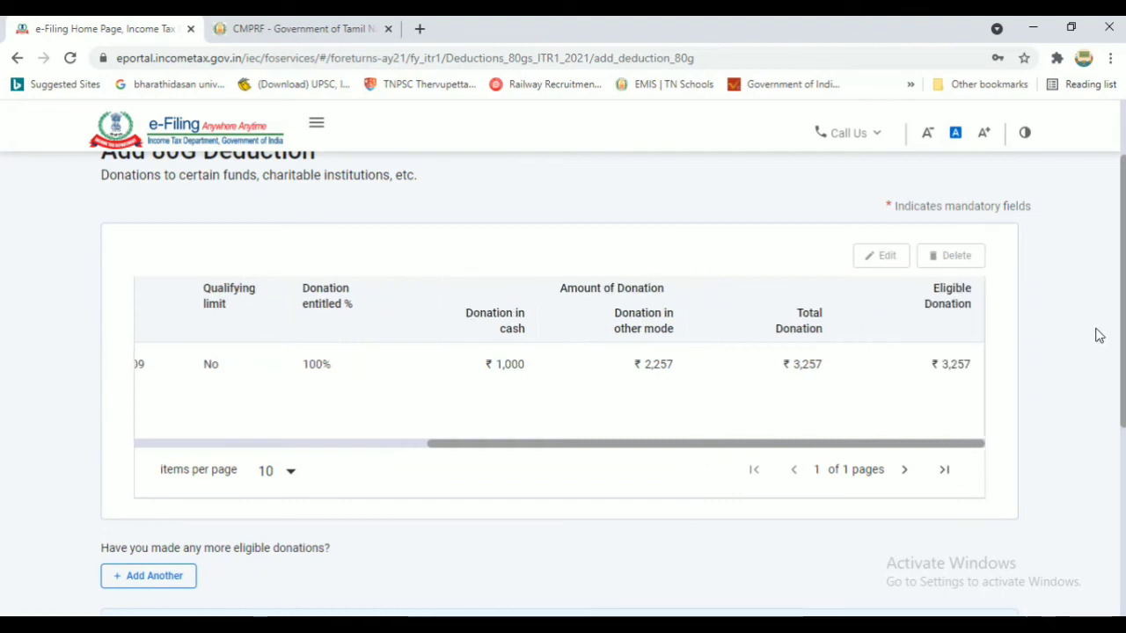
pyautogui.moveTo(731, 446); pyautogui.dragTo(352, 467)
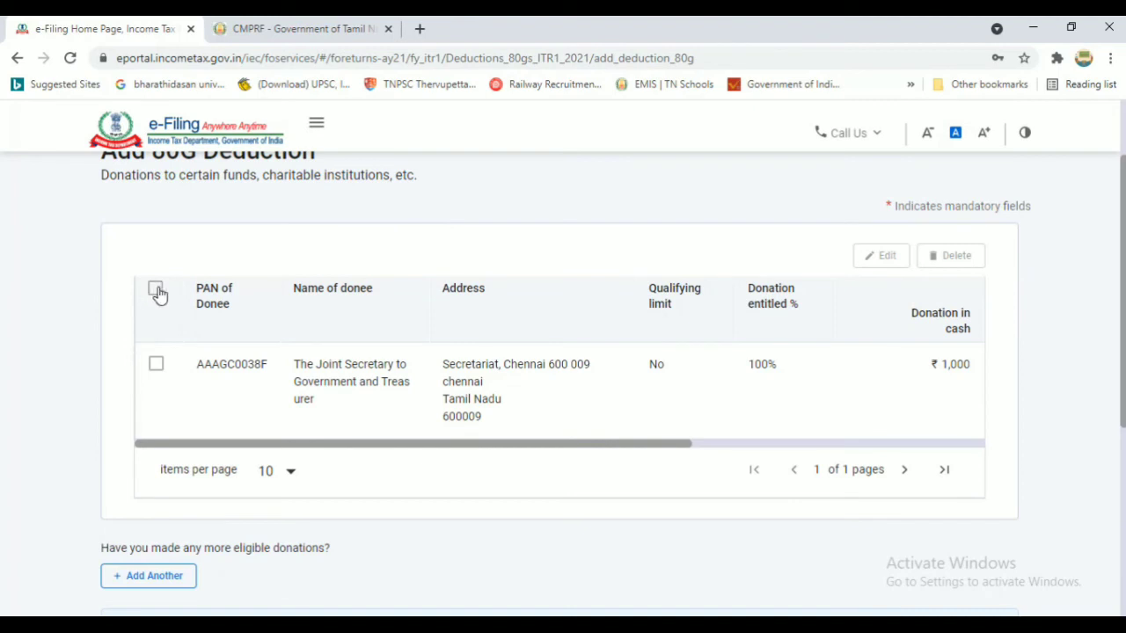
pyautogui.click(156, 290)
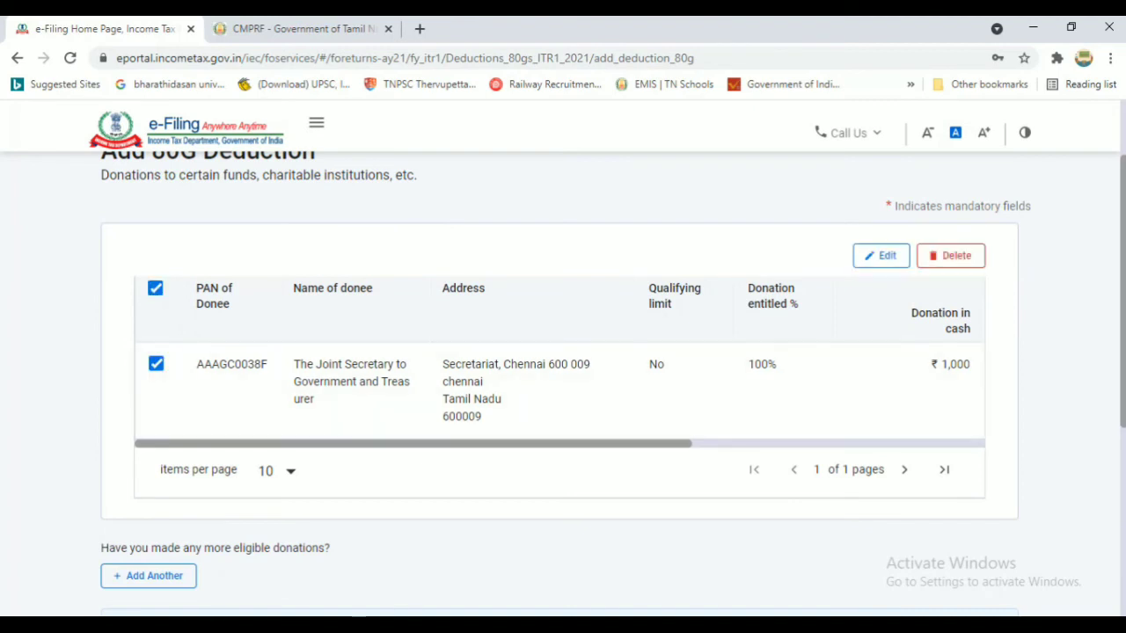
pyautogui.moveTo(1124, 289); pyautogui.dragTo(1123, 363)
pyautogui.scroll(-1, 310, 375)
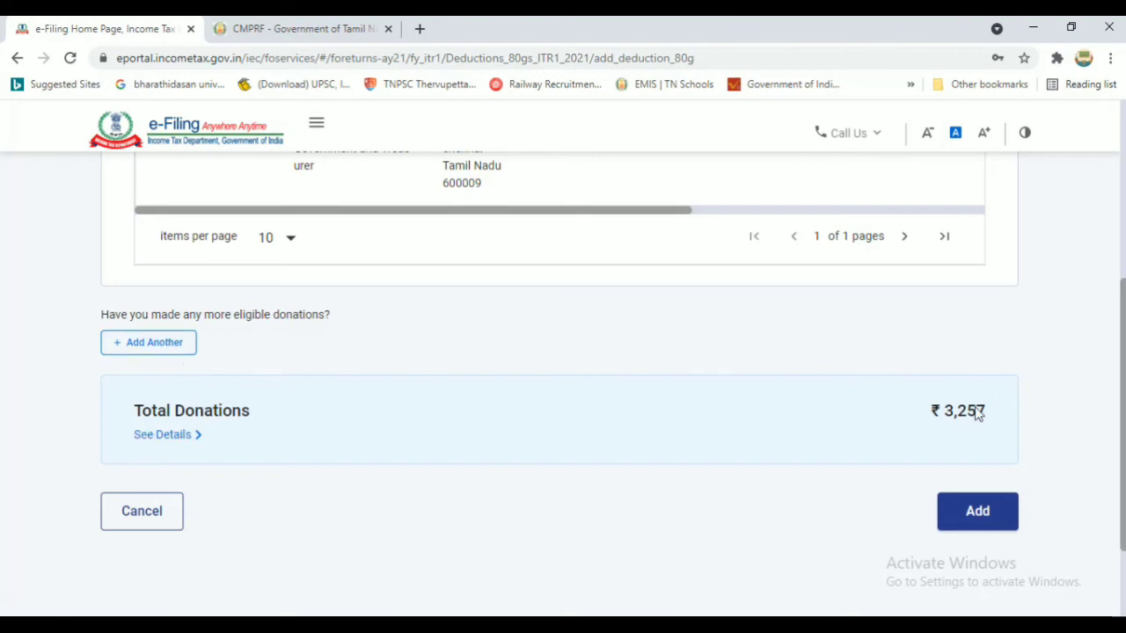
# Add the 80G donation and confirm the ₹2,20,417 total deductions
pyautogui.click(978, 512)
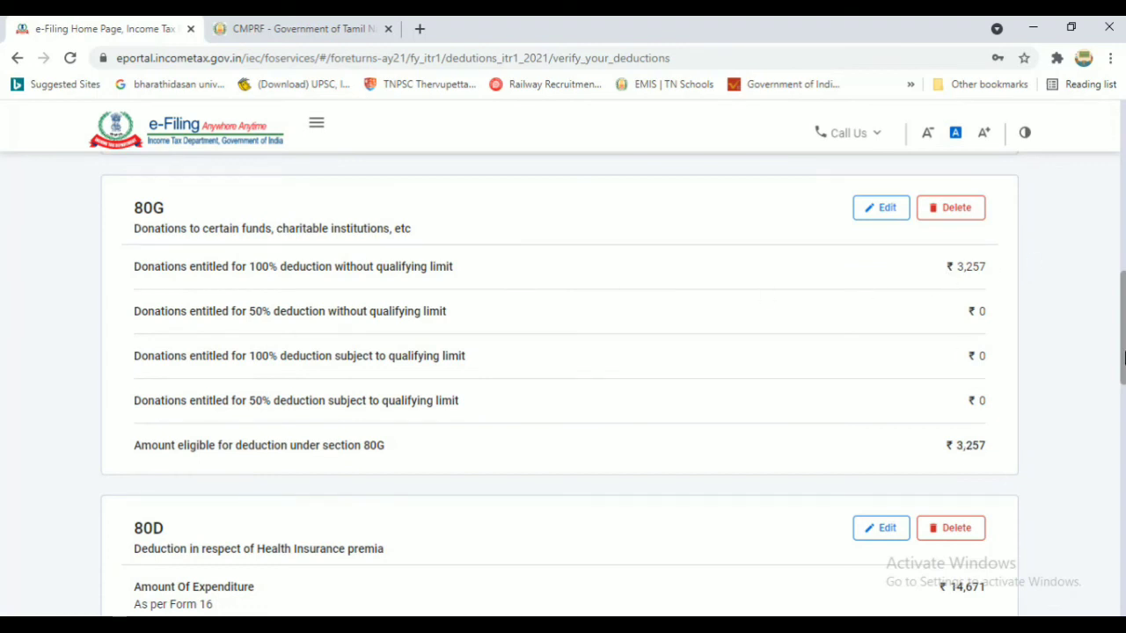
pyautogui.scroll(-3, 670, 422)
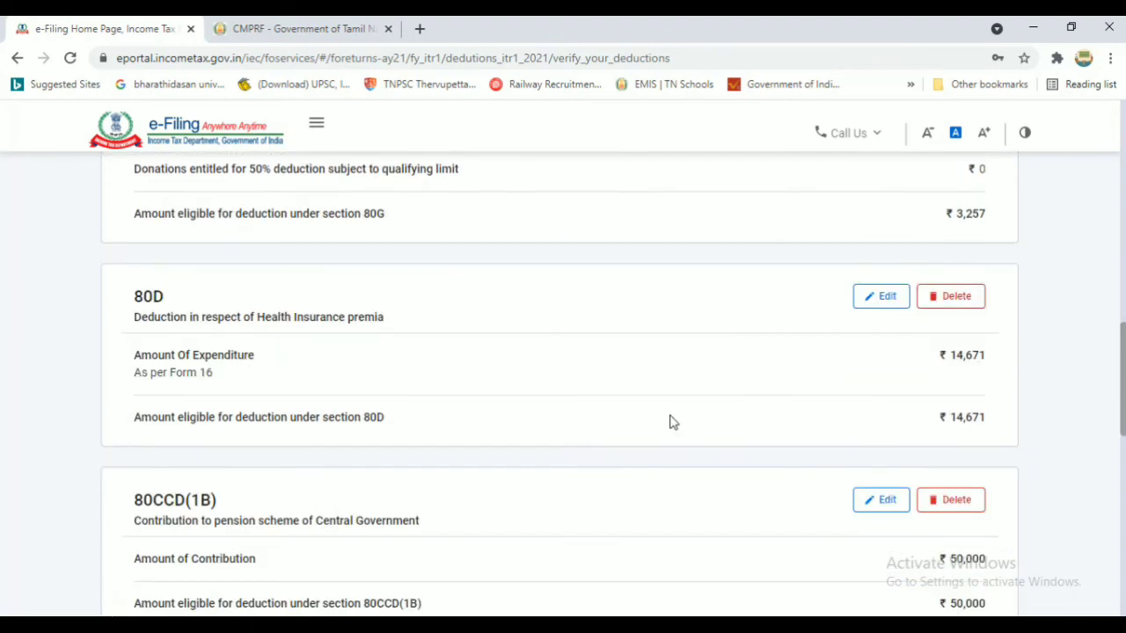
pyautogui.scroll(-8, 563, 385)
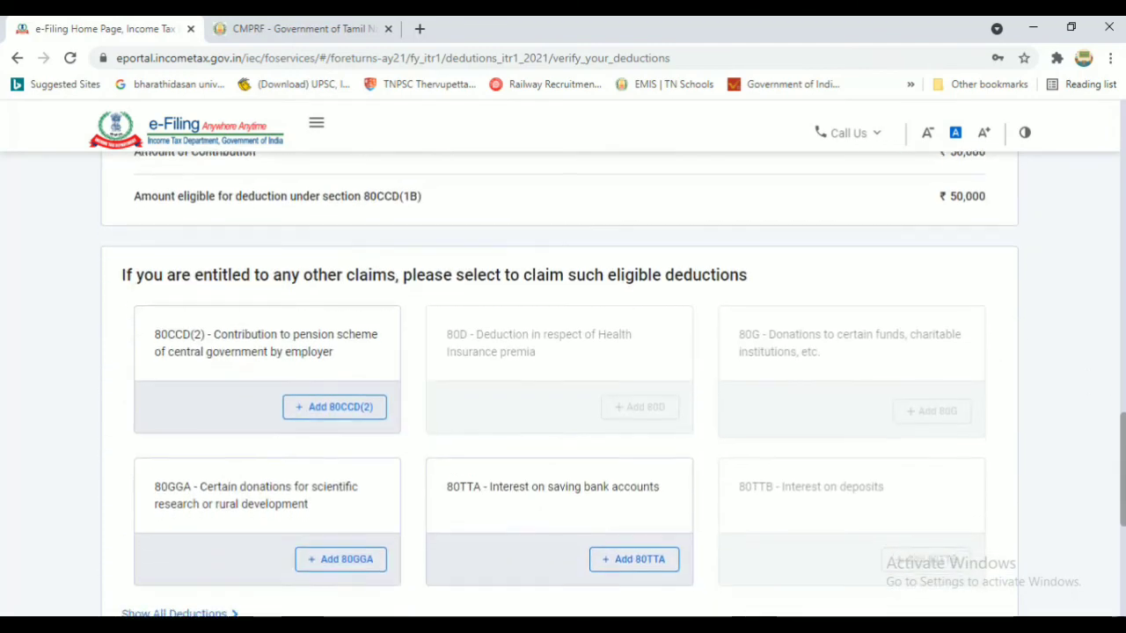
pyautogui.scroll(-2, 994, 484)
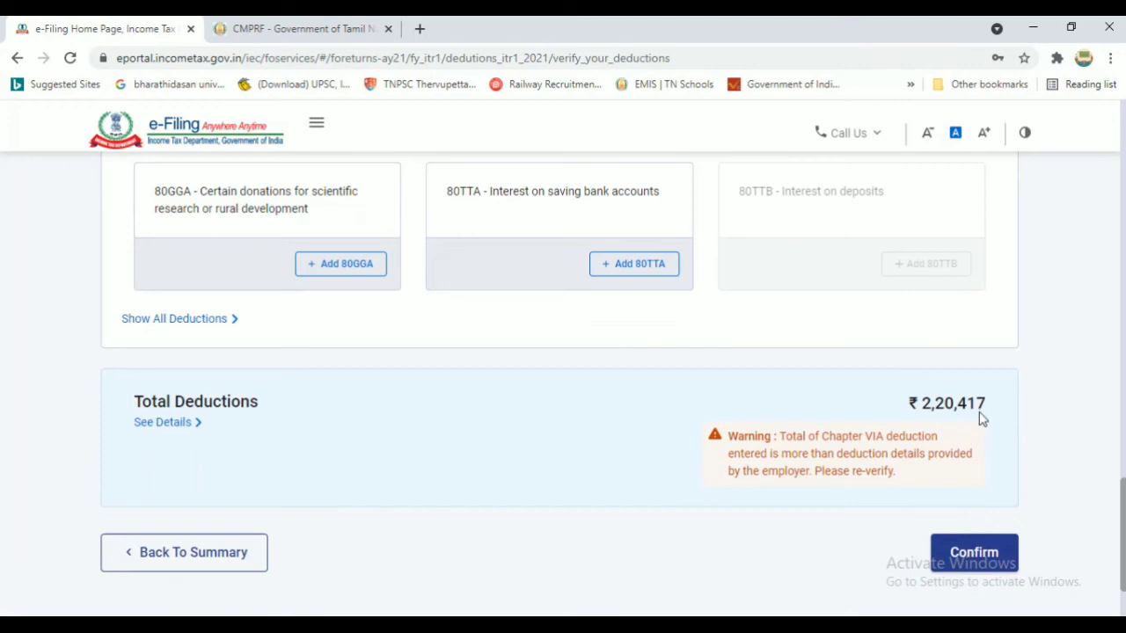
pyautogui.click(976, 554)
# Expand the TDS on Salary Income details on Tax Paid and choose Add Another
pyautogui.scroll(-1, 643, 367)
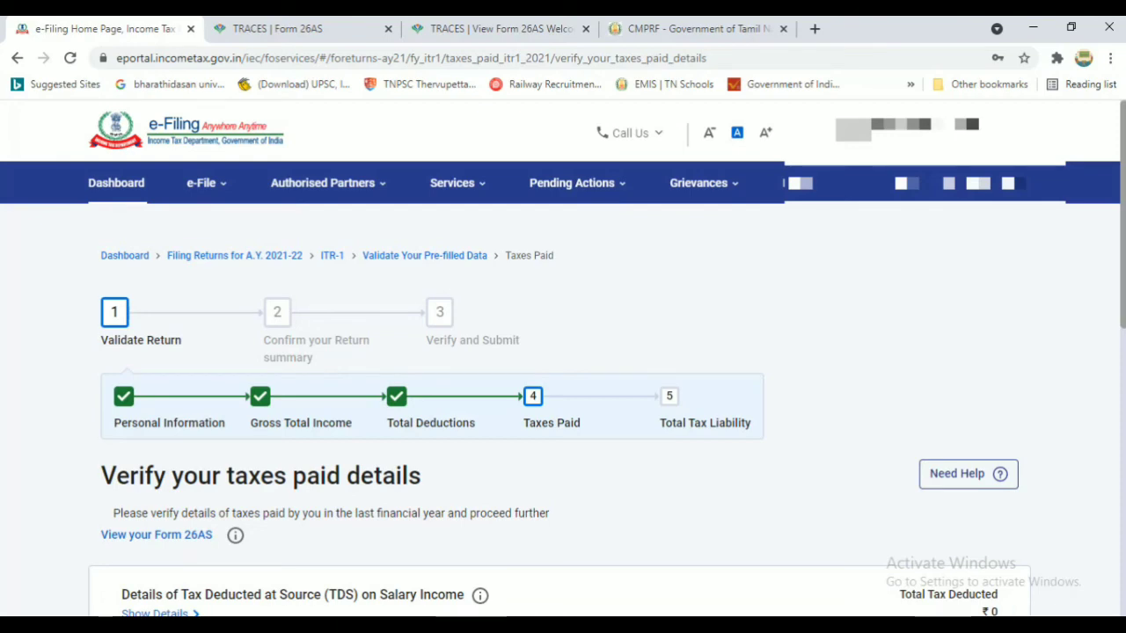
pyautogui.scroll(-2, 1003, 380)
pyautogui.scroll(-2, 950, 305)
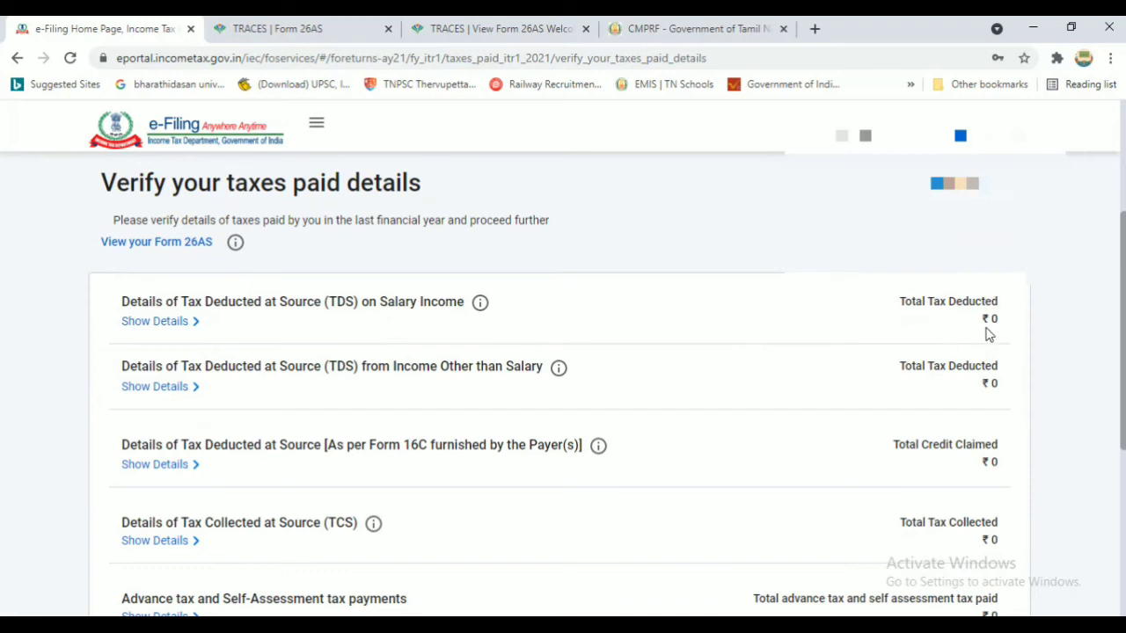
pyautogui.click(167, 322)
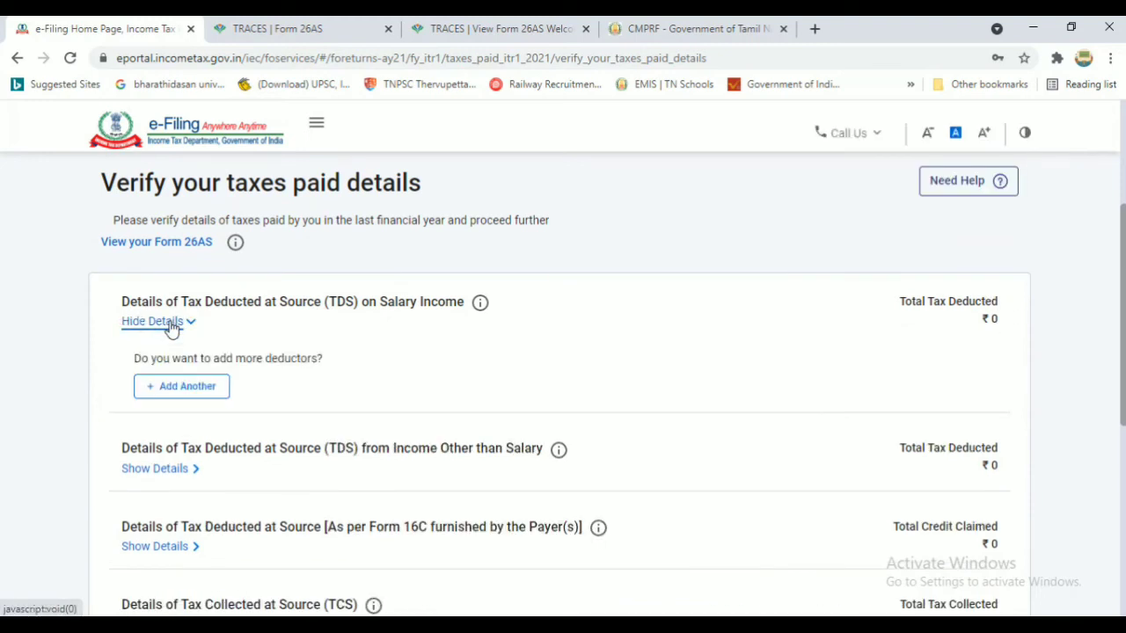
pyautogui.click(184, 393)
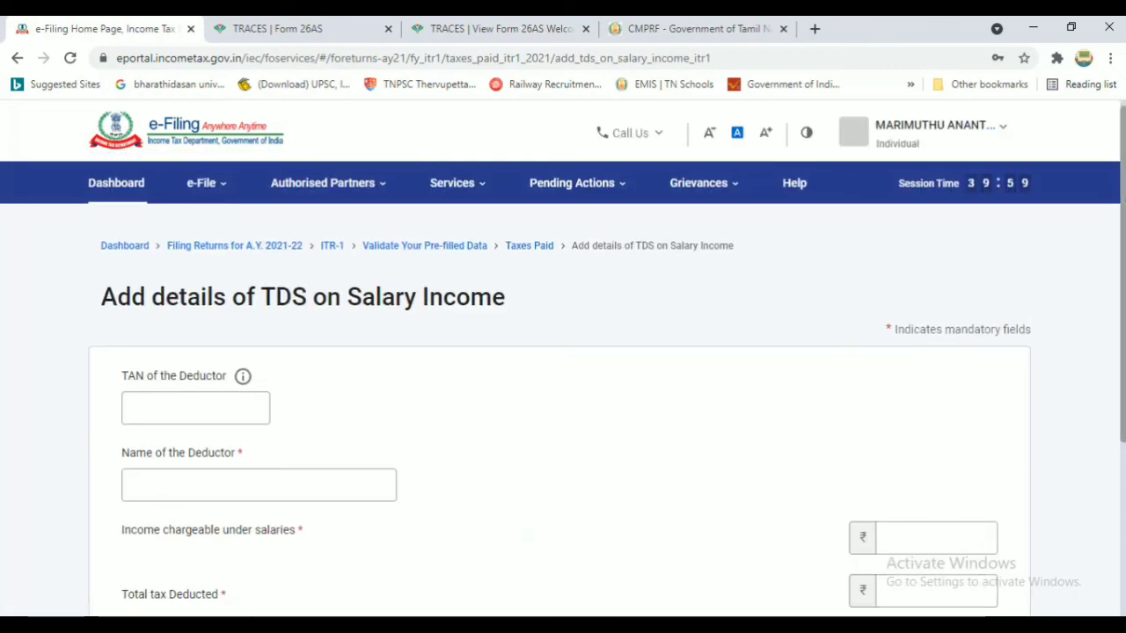
# Open View Form 26AS under e-File > Income Tax Returns and accept the TRACES disclaimer
pyautogui.moveTo(1124, 202); pyautogui.dragTo(1124, 234)
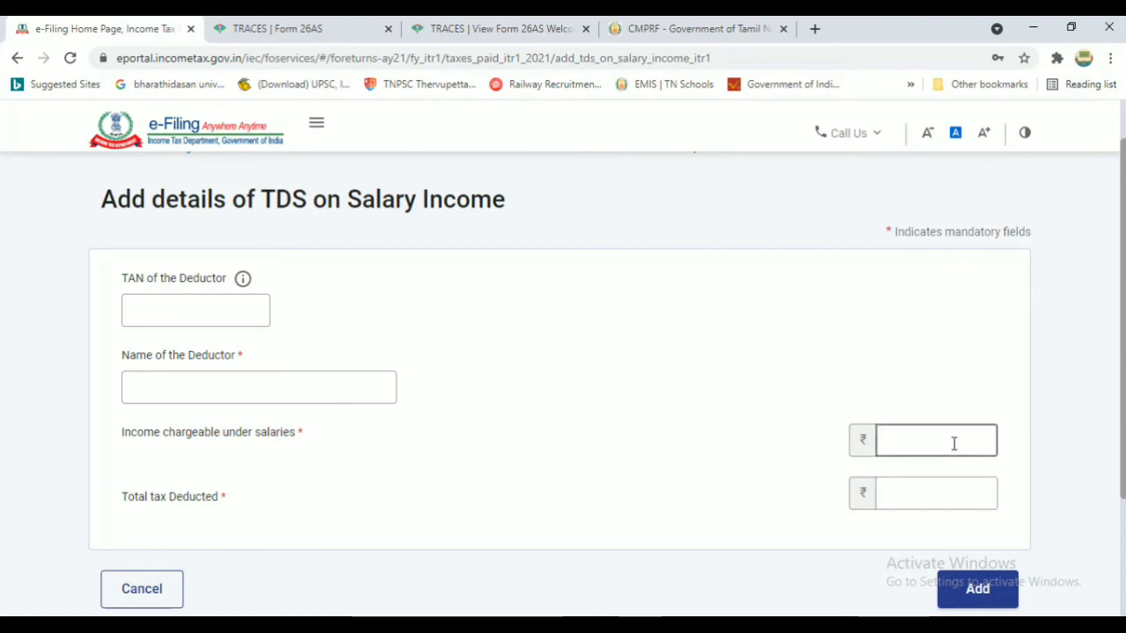
pyautogui.scroll(2, 563, 383)
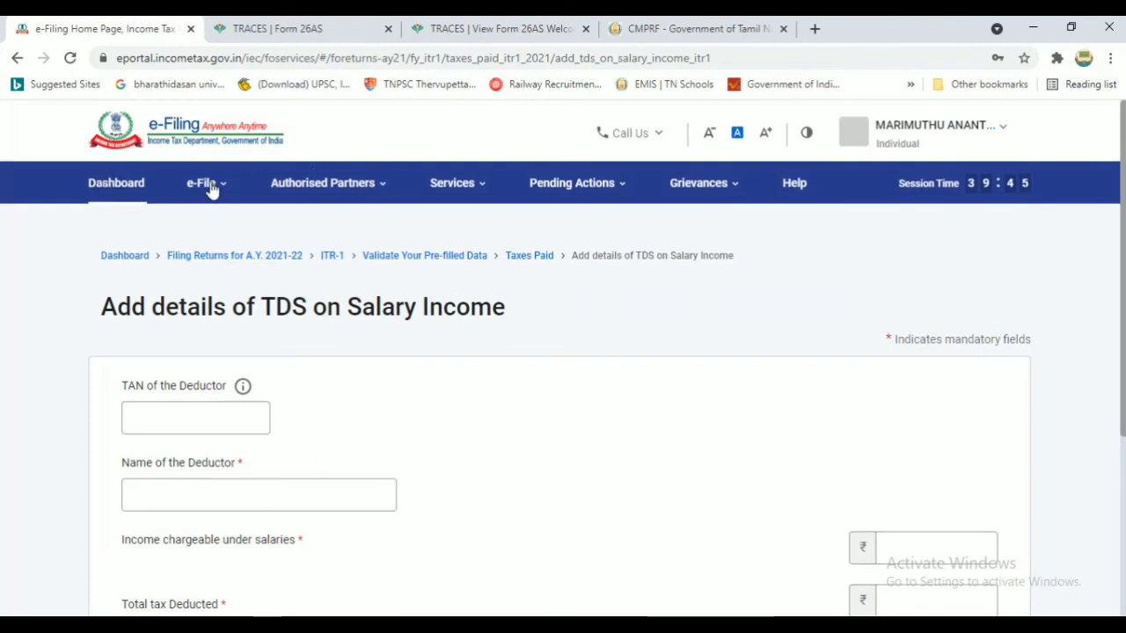
pyautogui.click(198, 187)
pyautogui.moveTo(216, 231)
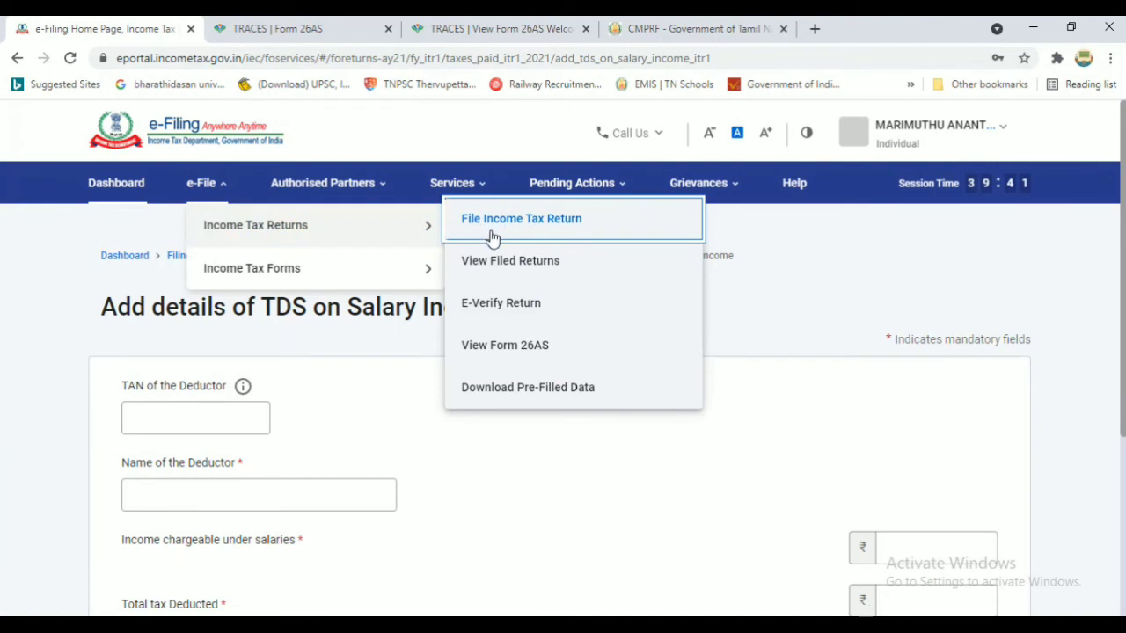
pyautogui.click(543, 349)
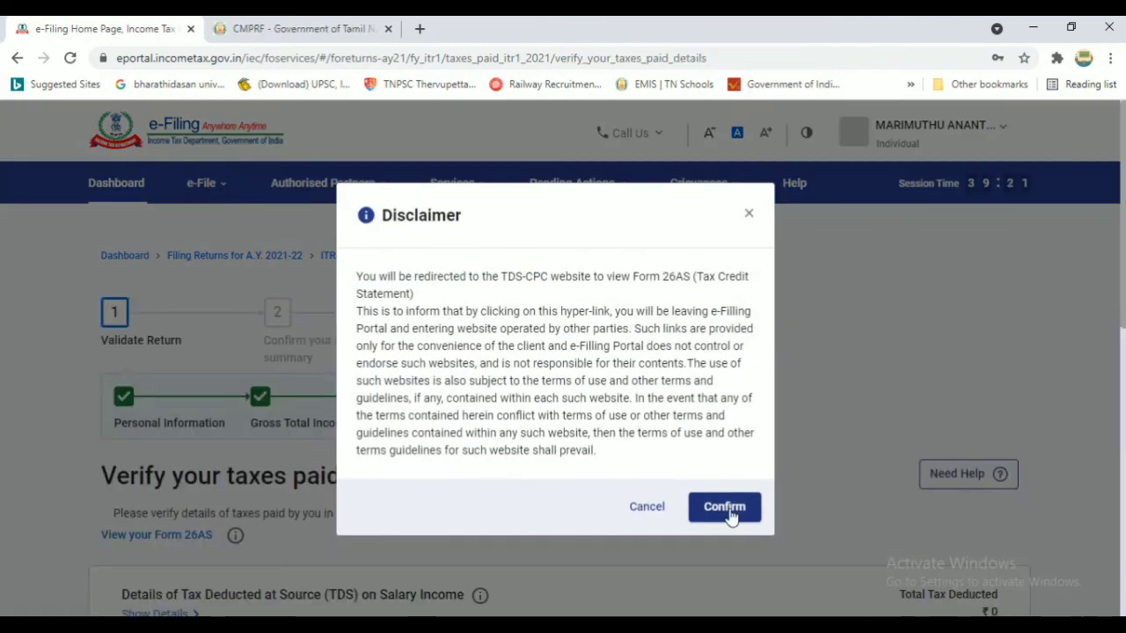
pyautogui.click(724, 508)
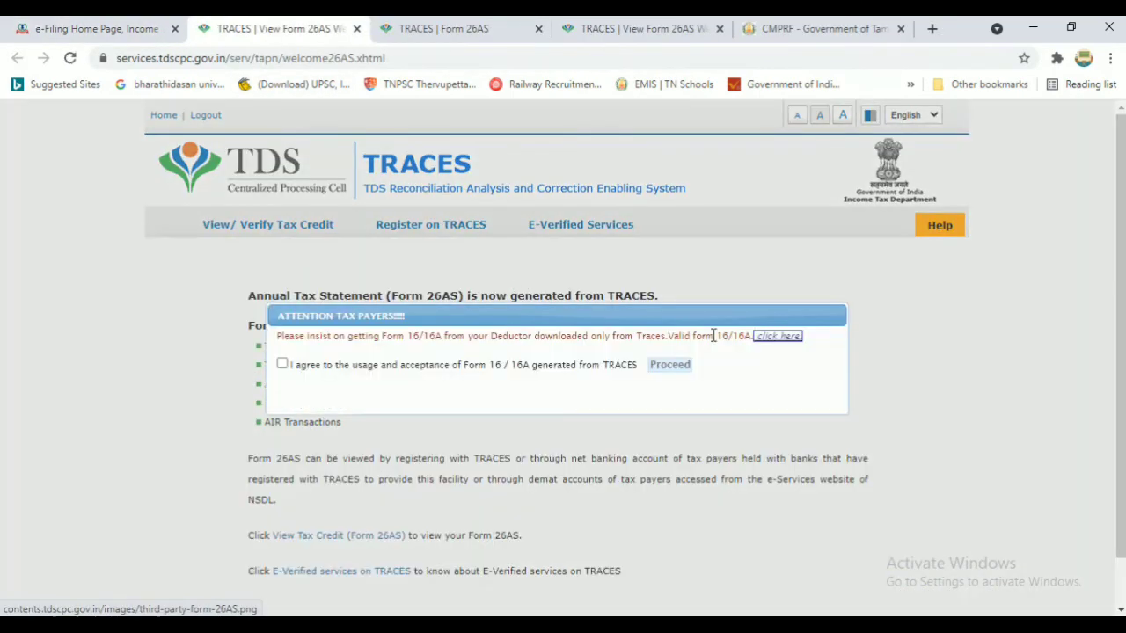
# Accept the Form 16/16A terms and go to View Tax Credit (Form 26AS)
pyautogui.click(283, 364)
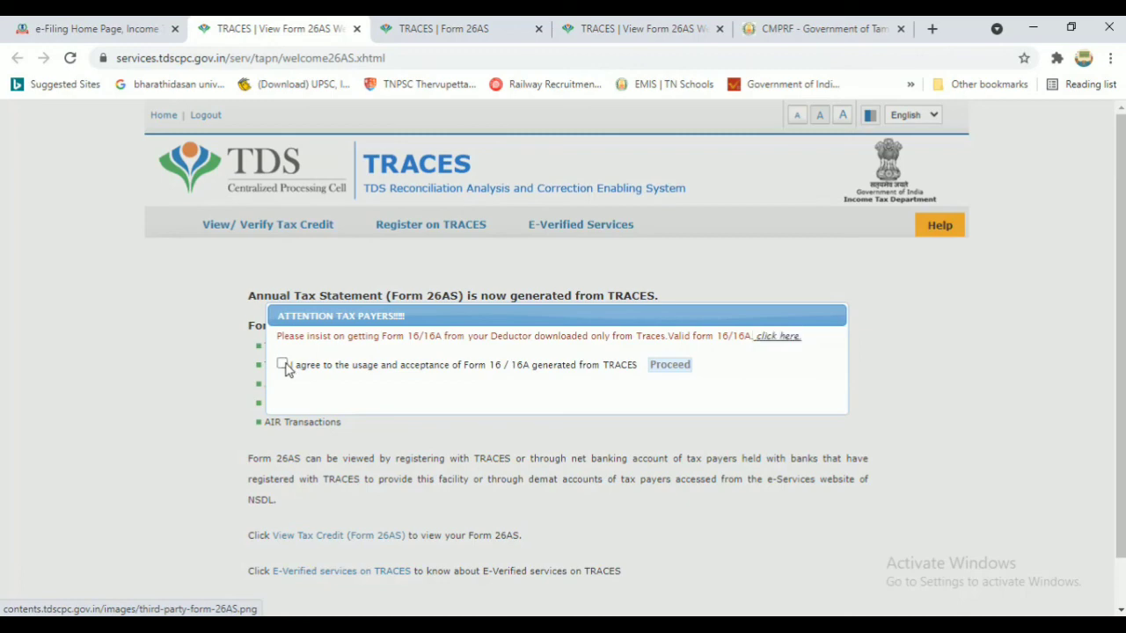
pyautogui.click(669, 369)
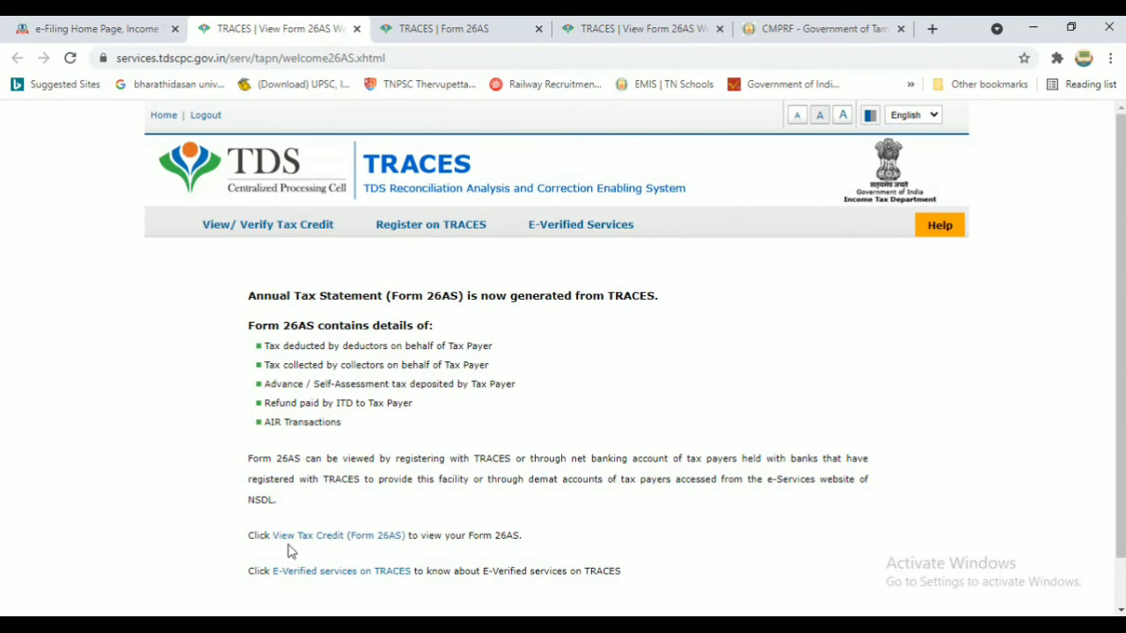
pyautogui.click(353, 544)
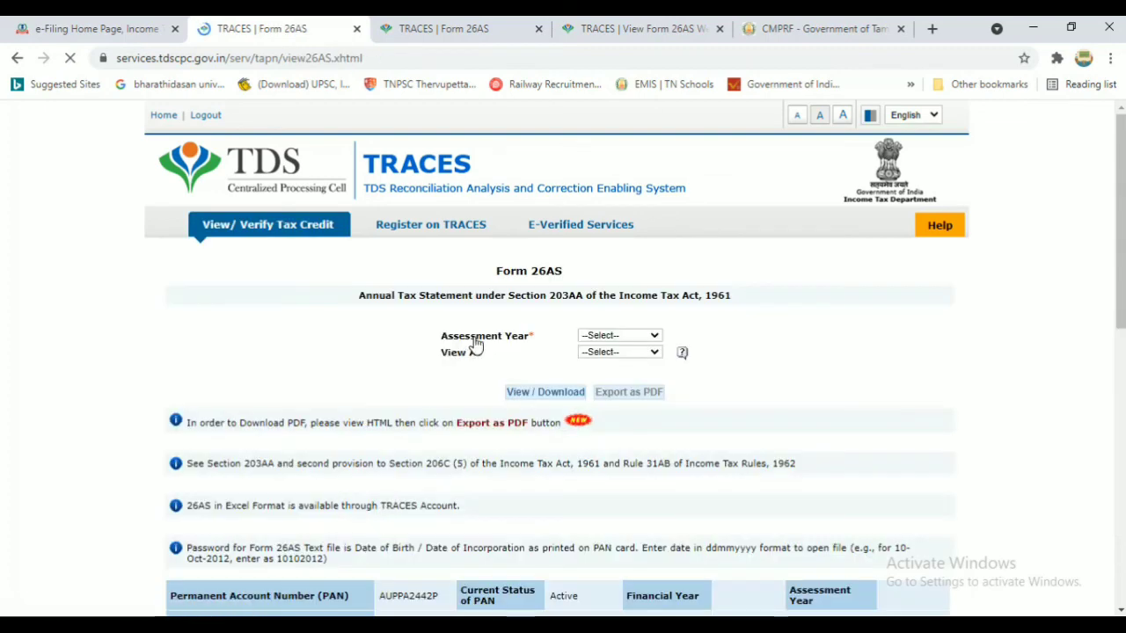
pyautogui.scroll(-1, 528, 241)
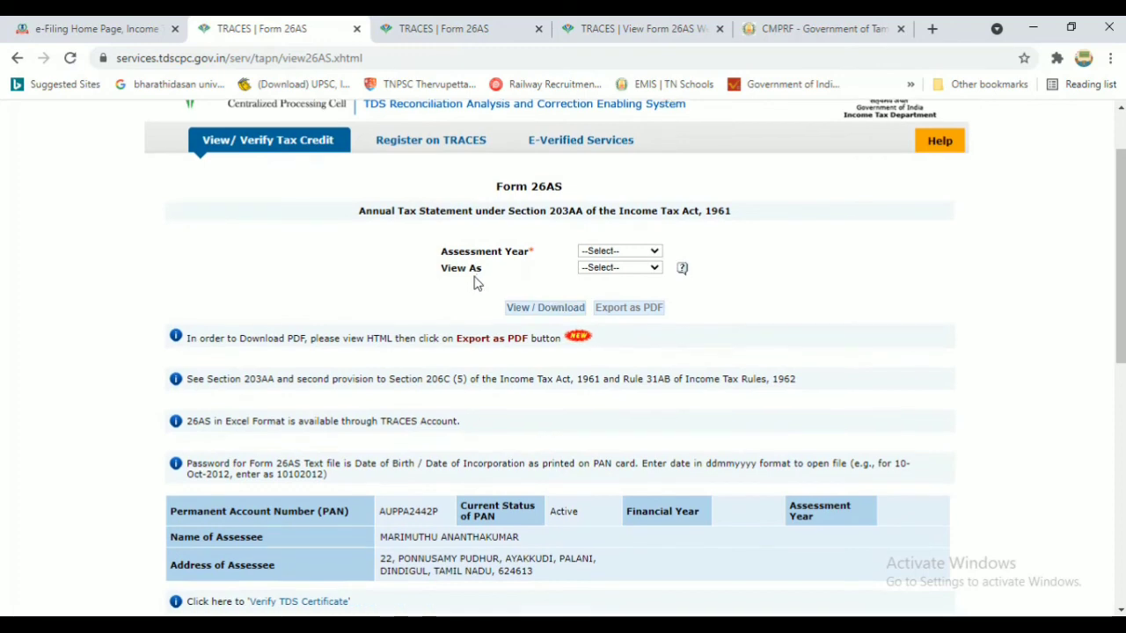
# View Form 26AS for AY 2021-22 in HTML format, checking the Part A TDS details
pyautogui.click(622, 255)
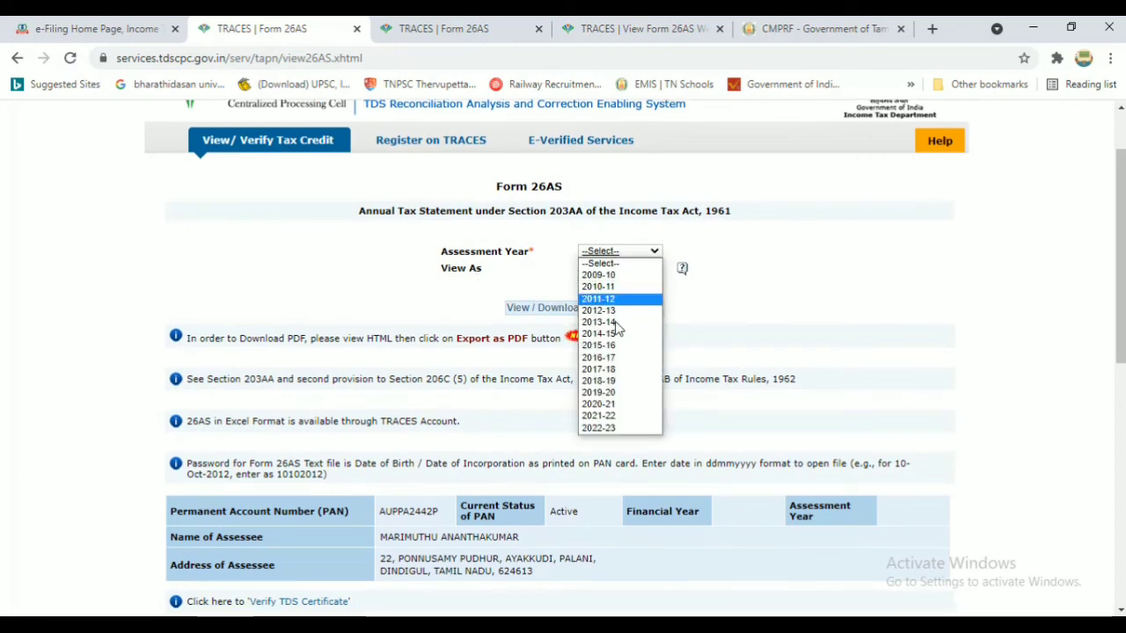
pyautogui.click(615, 417)
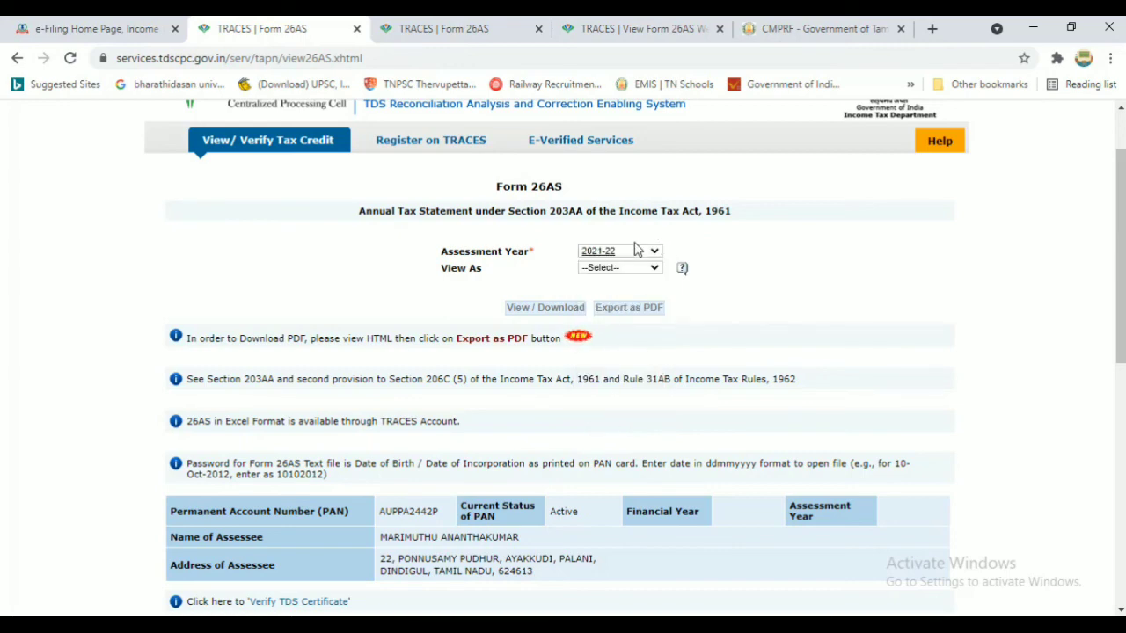
pyautogui.click(635, 271)
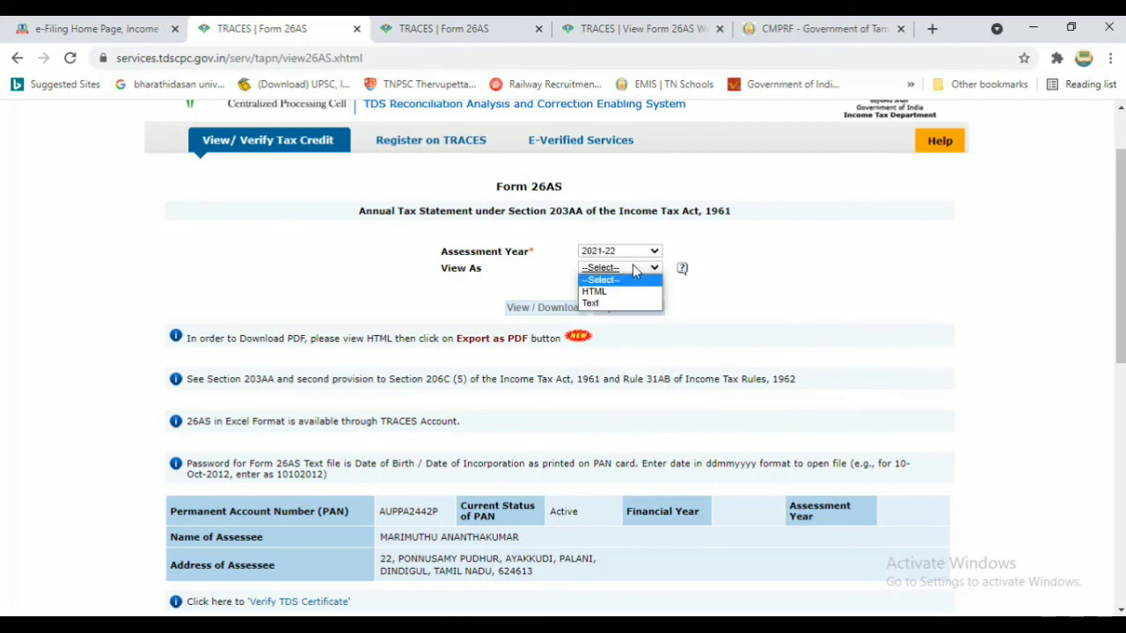
pyautogui.click(626, 299)
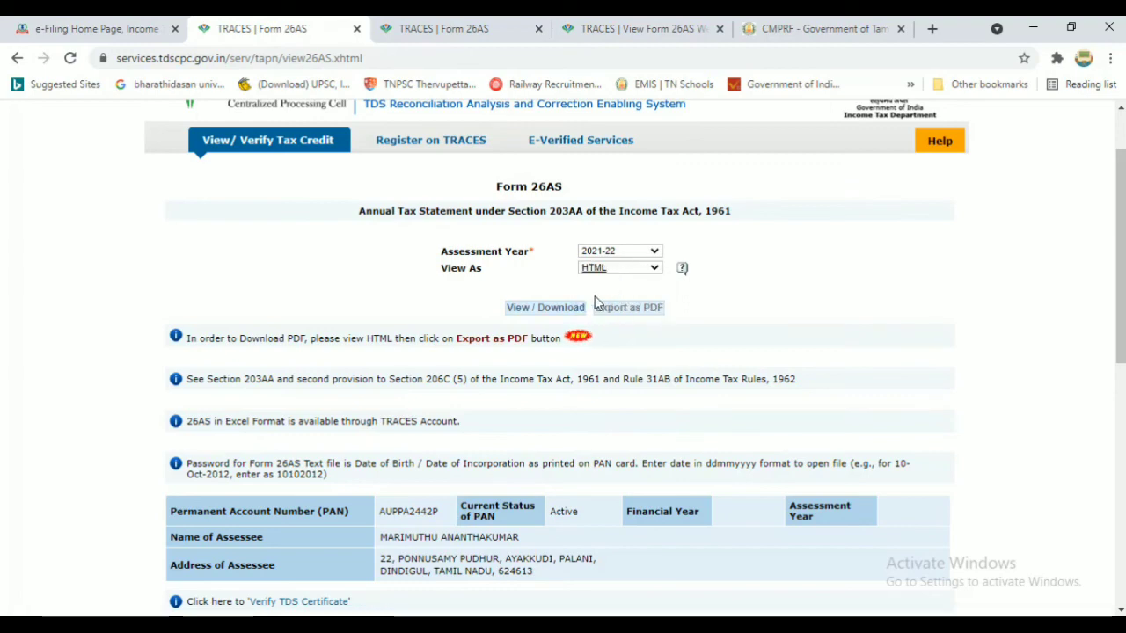
pyautogui.click(553, 310)
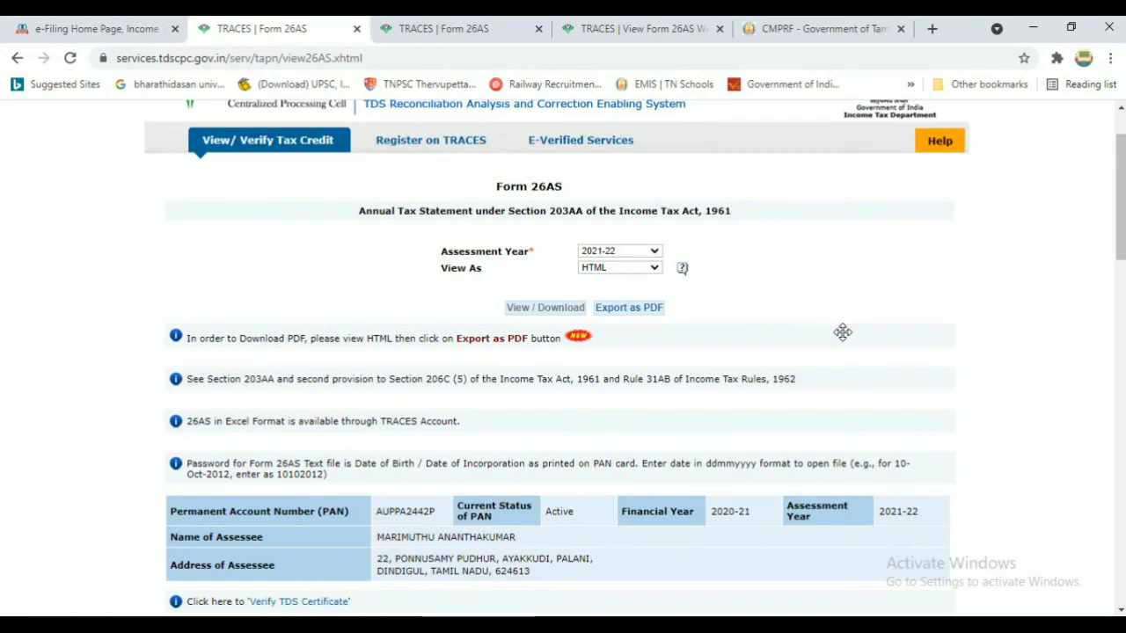
pyautogui.moveTo(1122, 237); pyautogui.dragTo(1121, 245)
pyautogui.moveTo(1121, 246); pyautogui.dragTo(1122, 254)
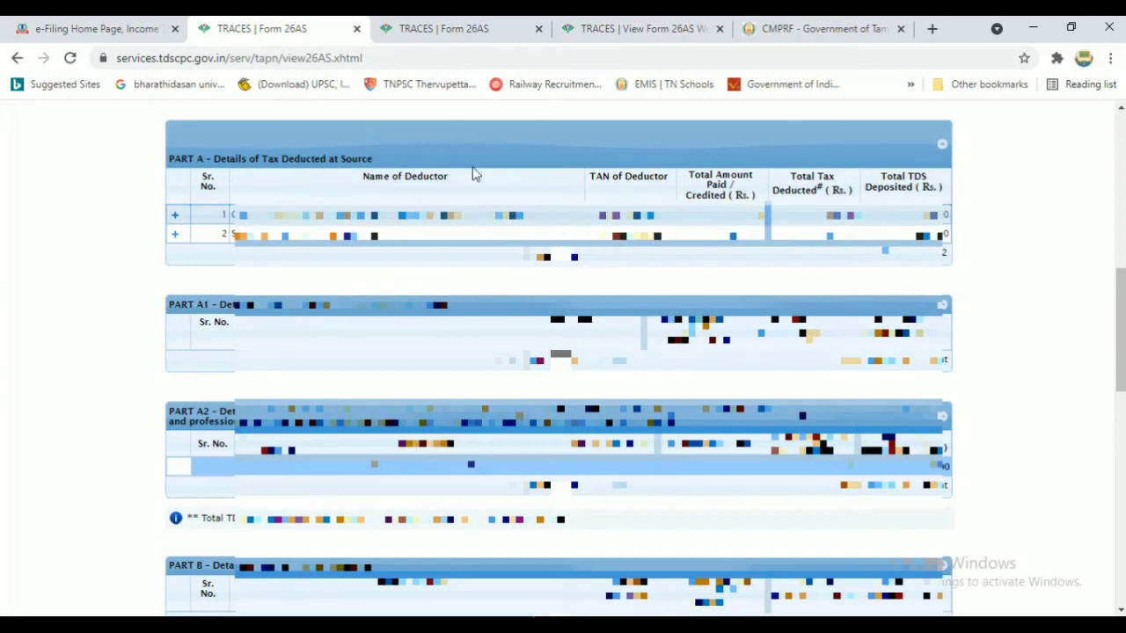
pyautogui.click(150, 37)
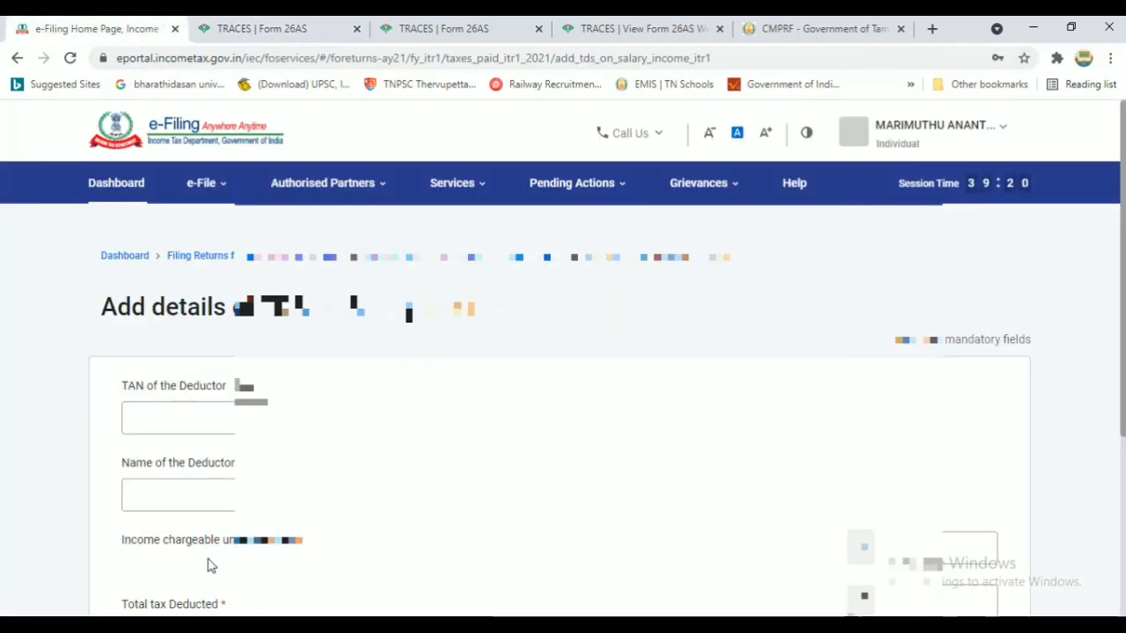
# Return to the e-Filing tab and submit the salary TDS deductor form with Add
pyautogui.click(326, 22)
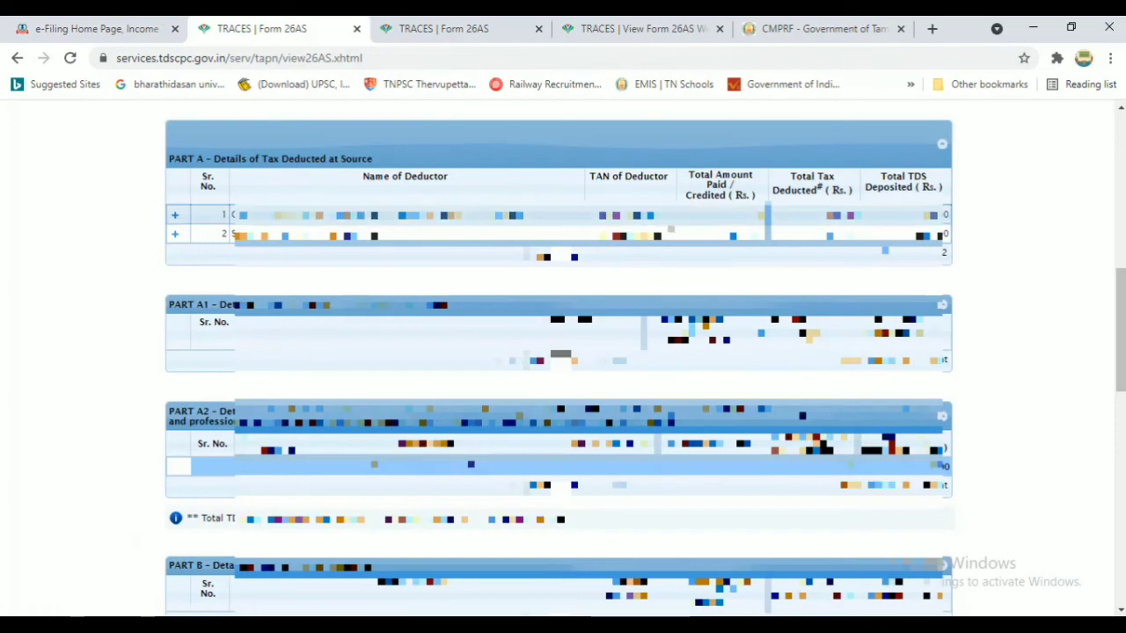
pyautogui.click(44, 20)
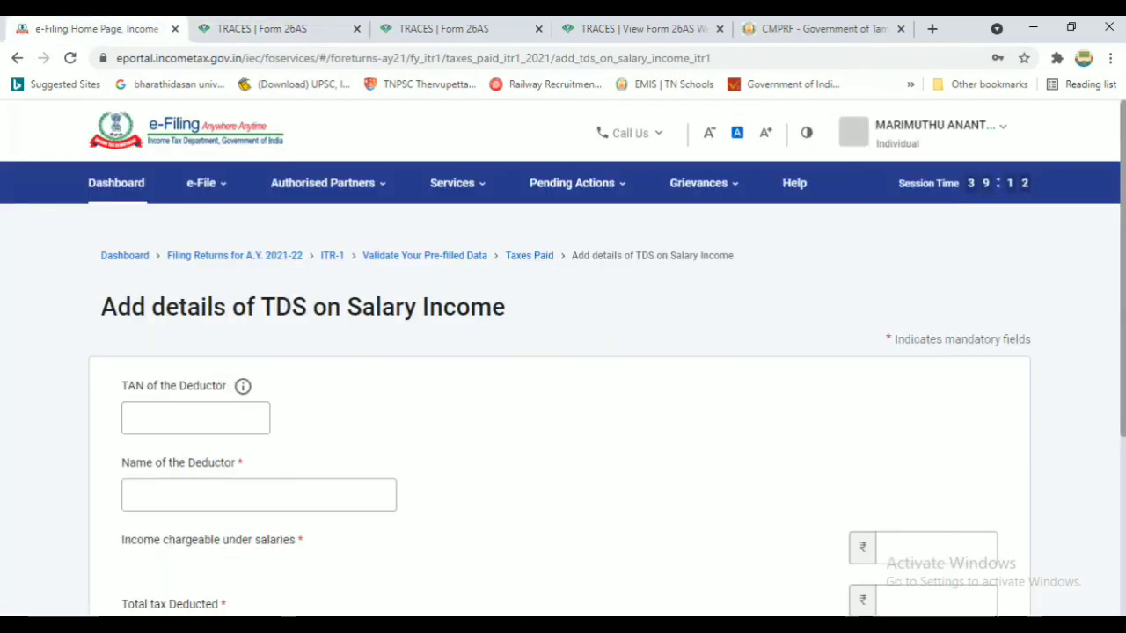
pyautogui.scroll(-1, 922, 450)
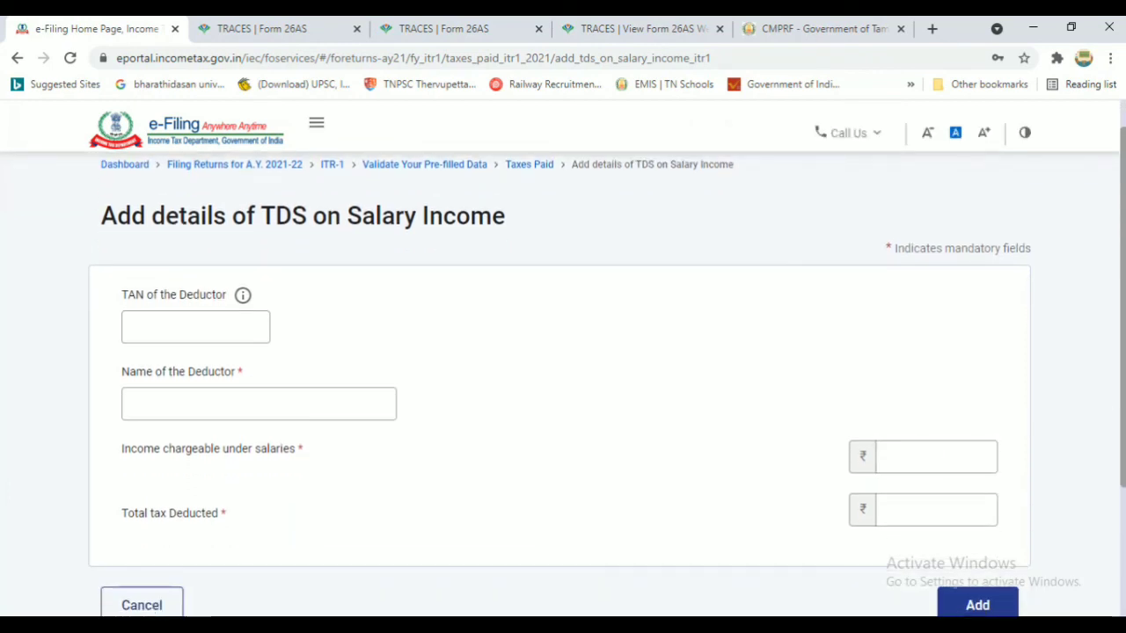
pyautogui.scroll(-1, 827, 449)
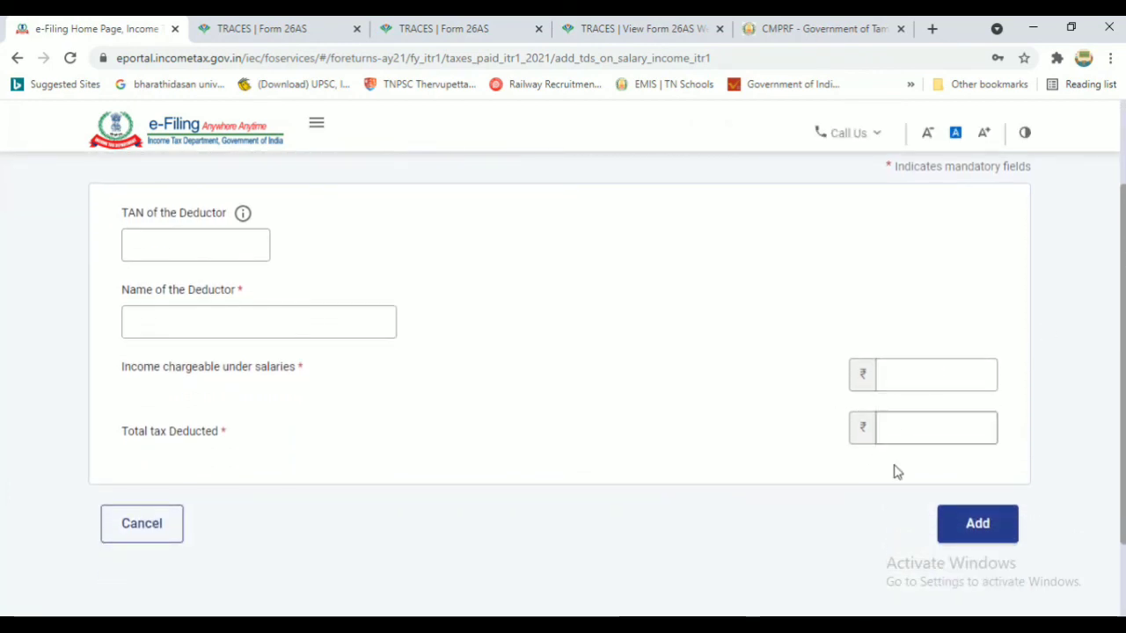
pyautogui.click(970, 524)
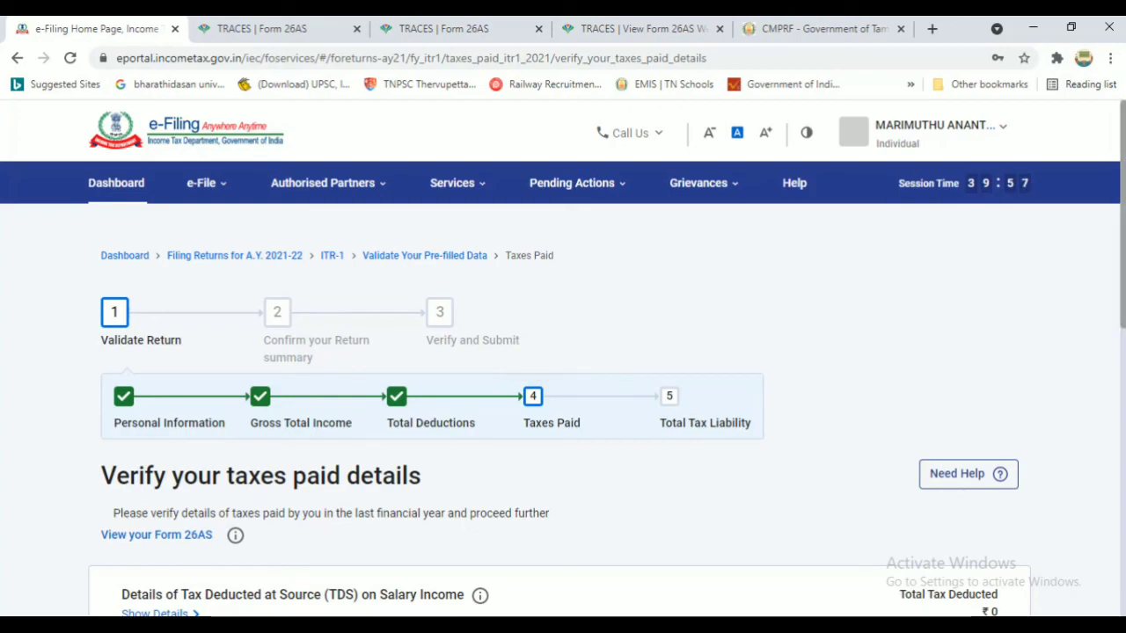
pyautogui.scroll(-1, 563, 352)
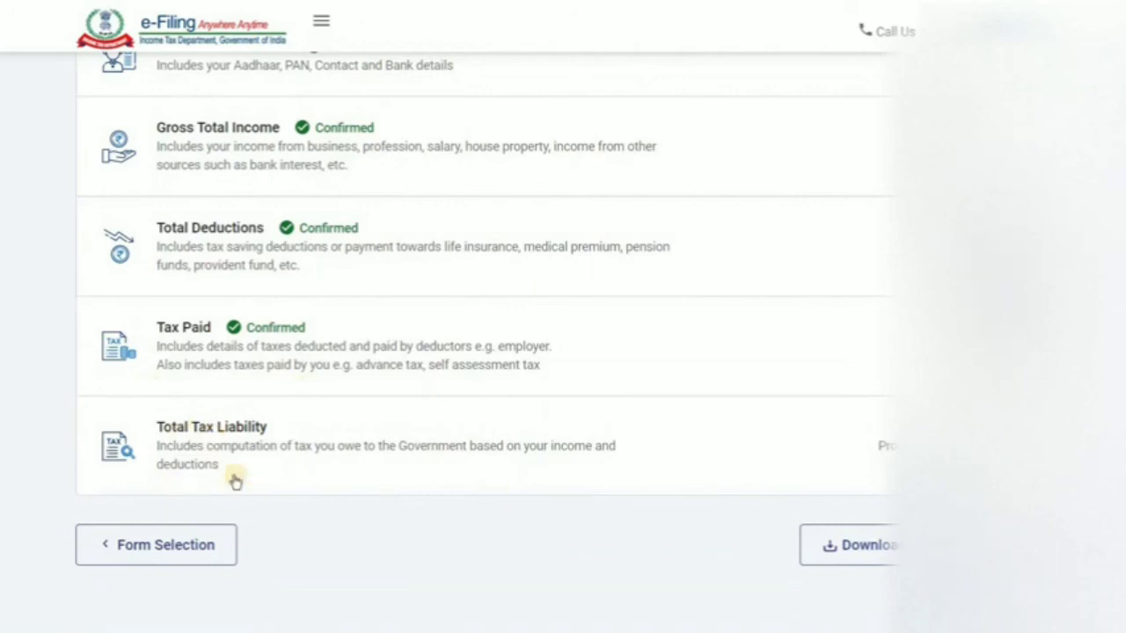
# Review the total tax liability and the 234C quarterly interest breakup, then go Back To Summary
pyautogui.click(221, 425)
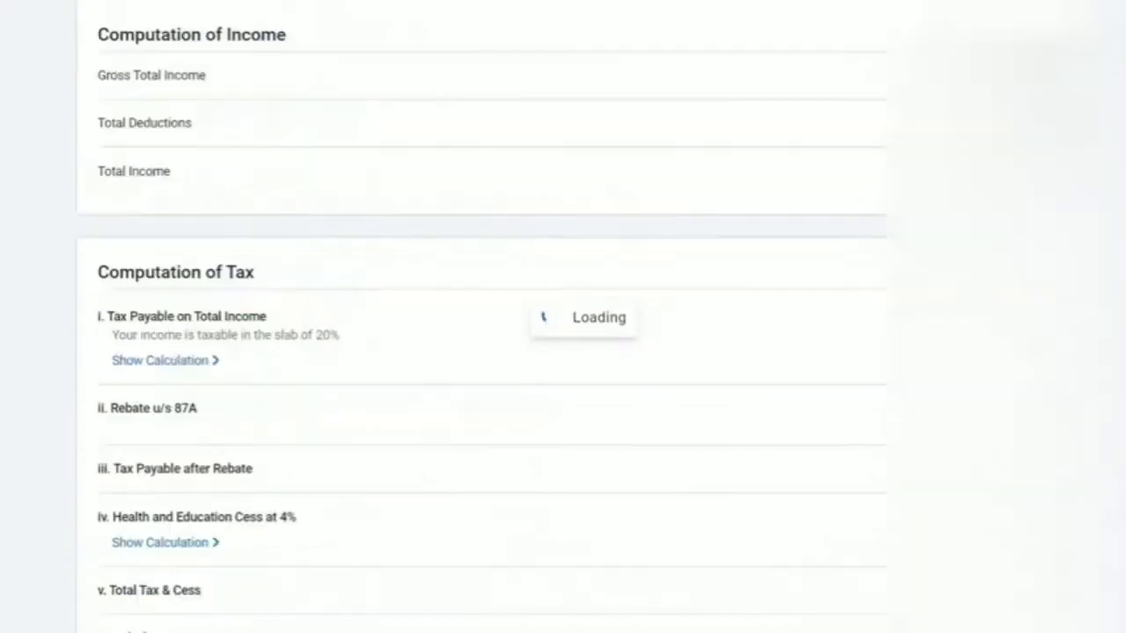
pyautogui.scroll(-6, 563, 352)
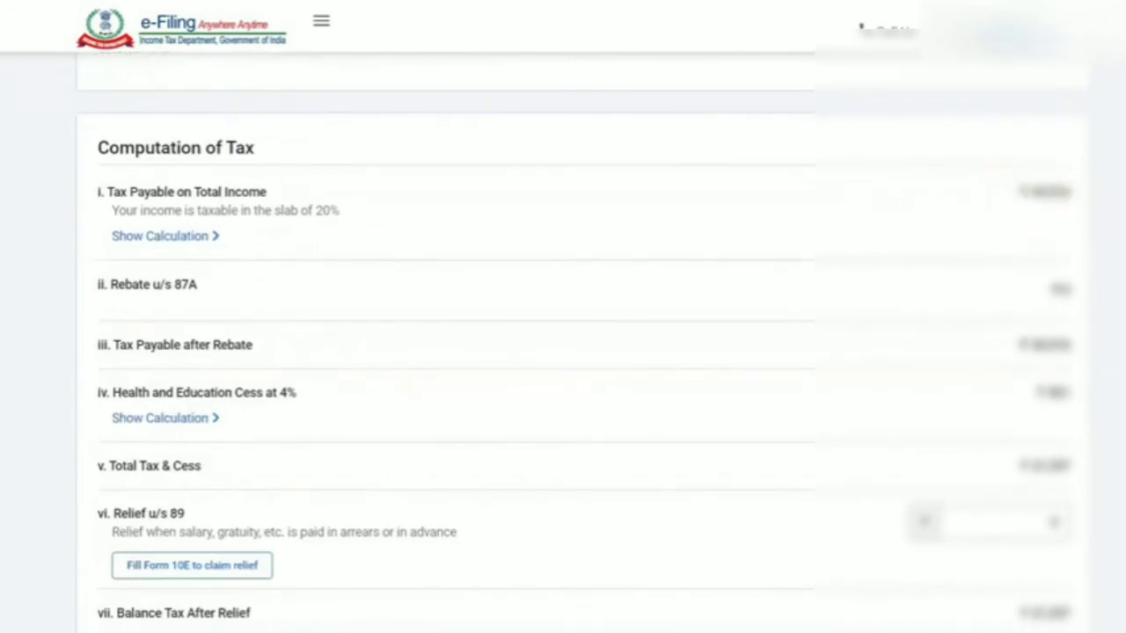
pyautogui.scroll(-13, 563, 351)
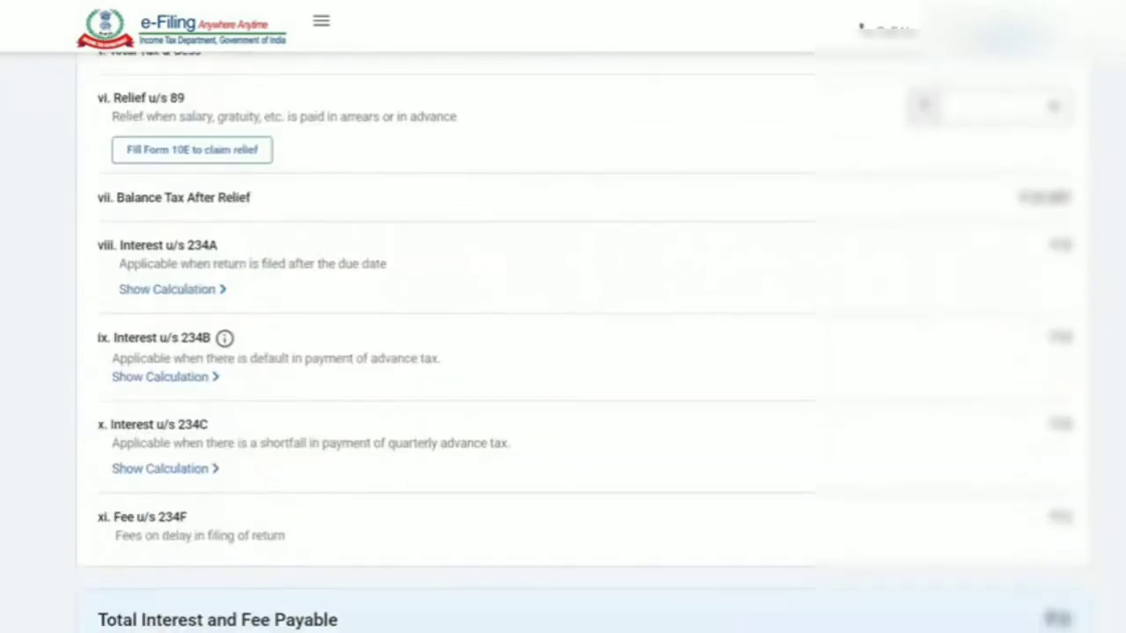
pyautogui.scroll(-1, 563, 351)
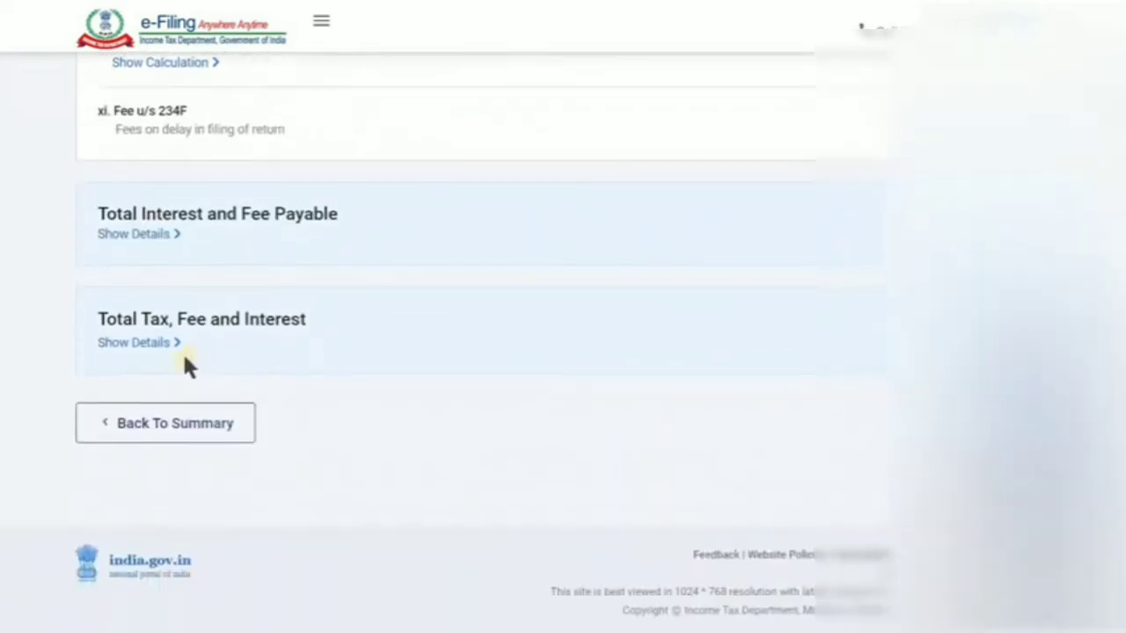
pyautogui.click(165, 63)
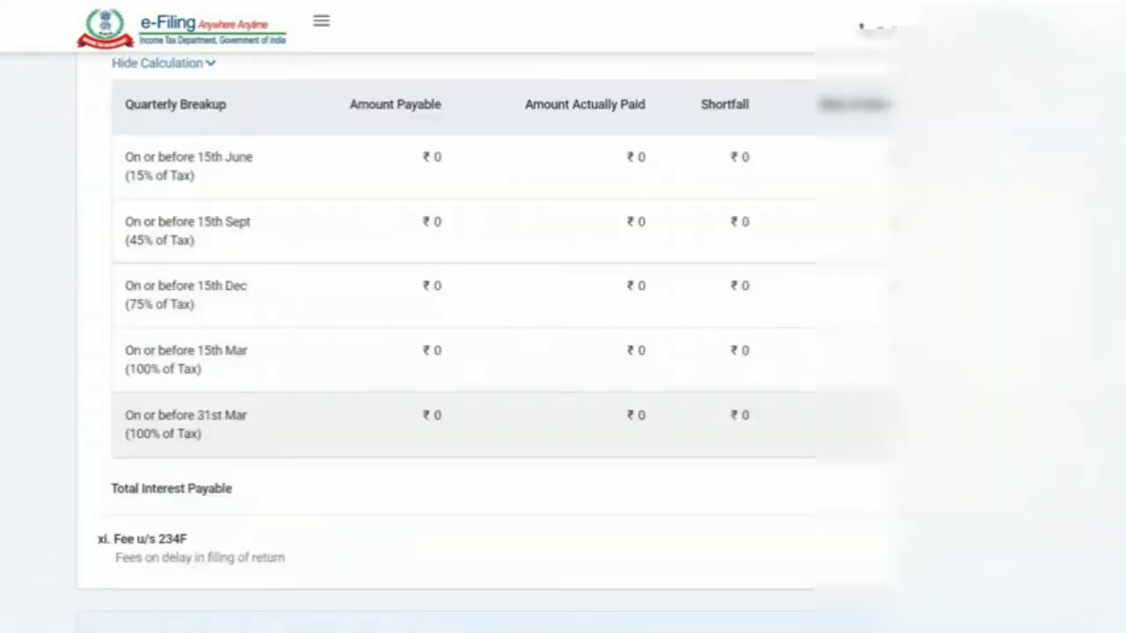
pyautogui.scroll(-5, 165, 423)
pyautogui.click(166, 424)
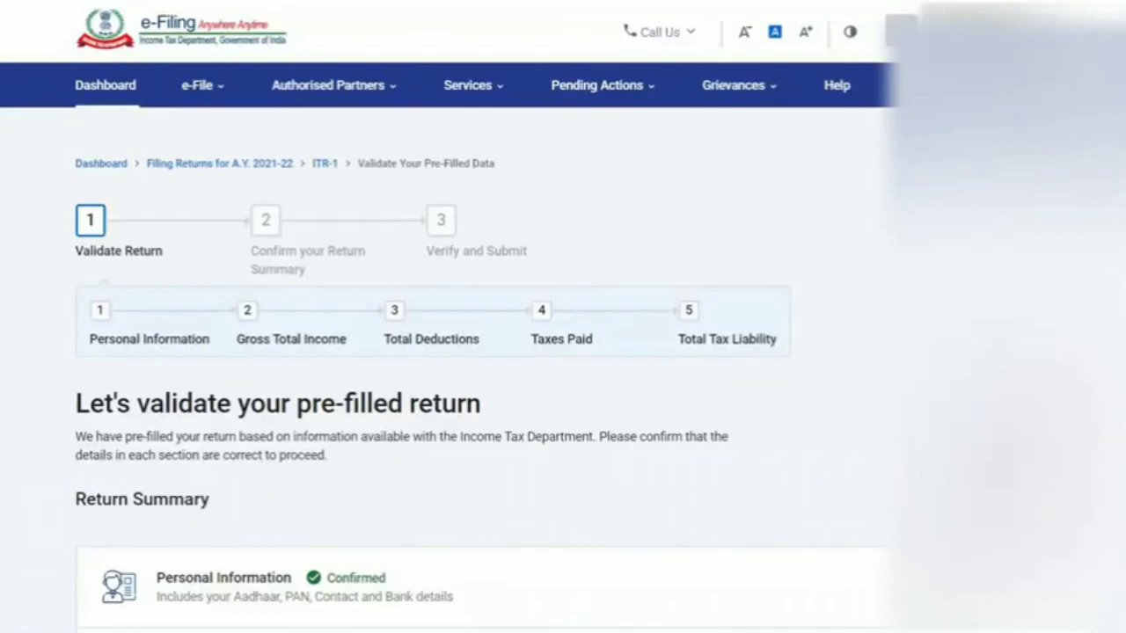
# Check the five confirmed Return Summary sections and Confirm to reach the Tax Summary
pyautogui.scroll(-5, 483, 379)
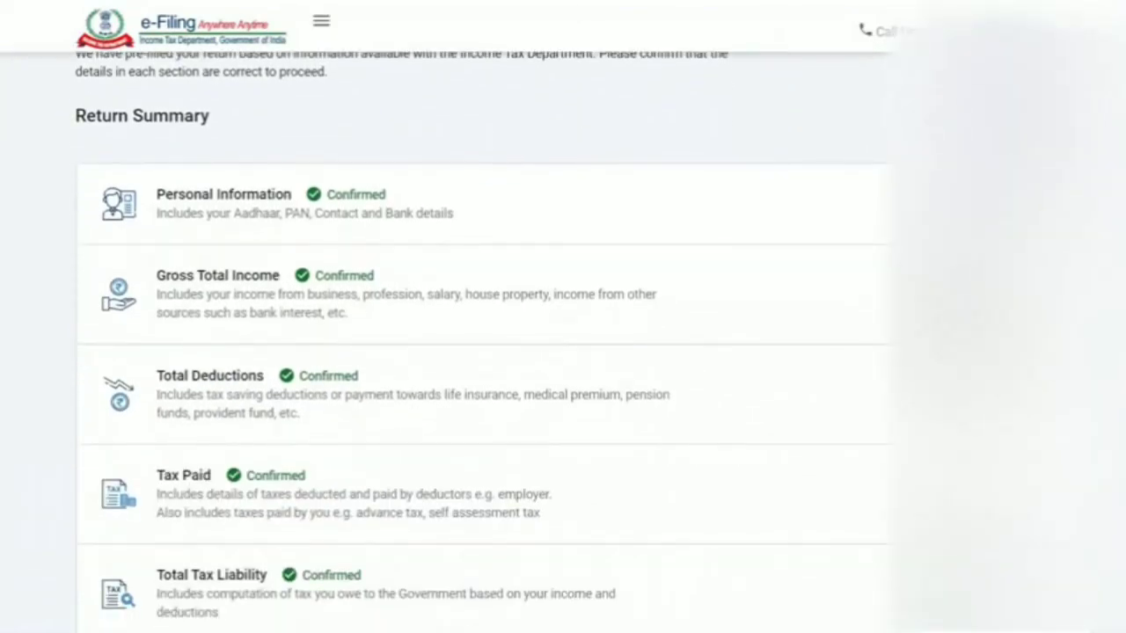
pyautogui.scroll(-2, 89, 131)
pyautogui.scroll(5, 89, 132)
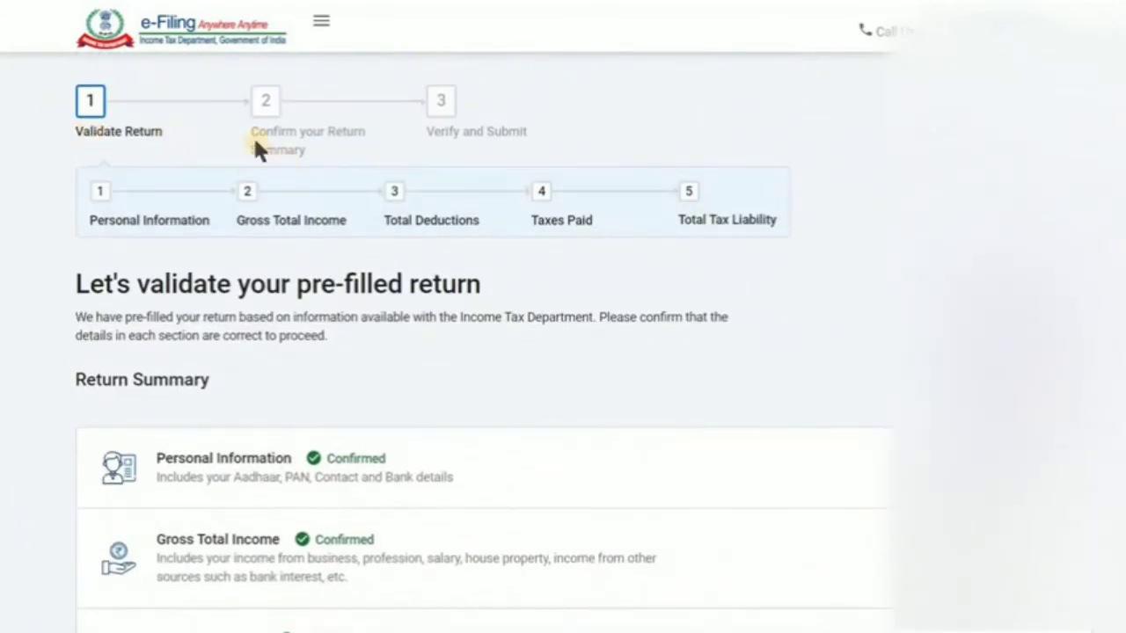
pyautogui.moveTo(254, 142); pyautogui.dragTo(583, 113)
pyautogui.click(583, 113)
pyautogui.scroll(-5, 286, 632)
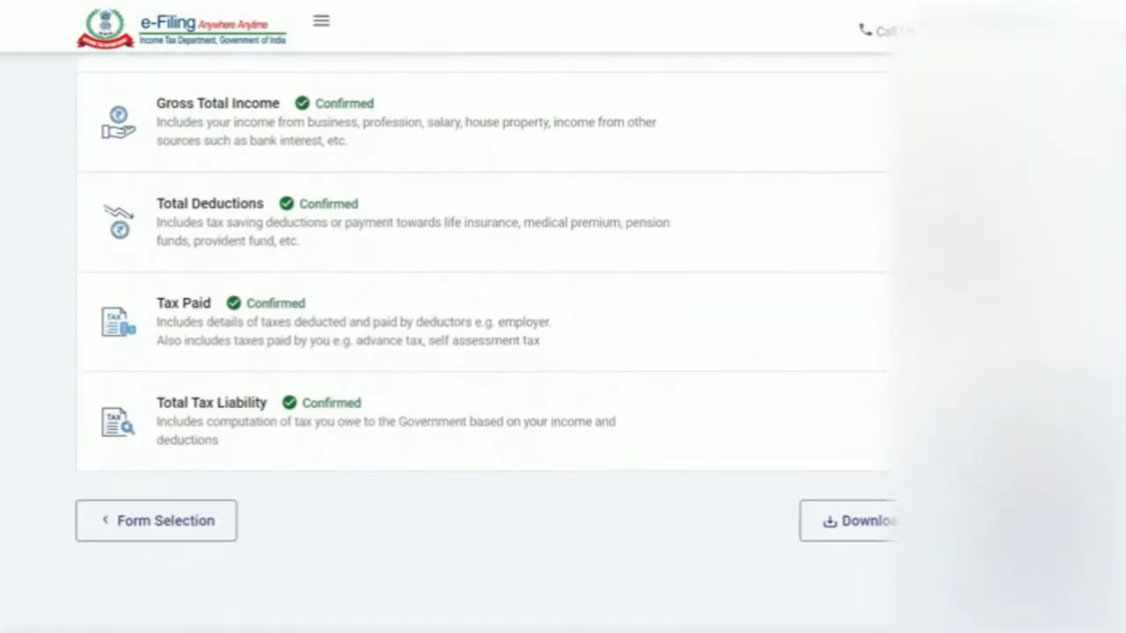
pyautogui.click(1033, 521)
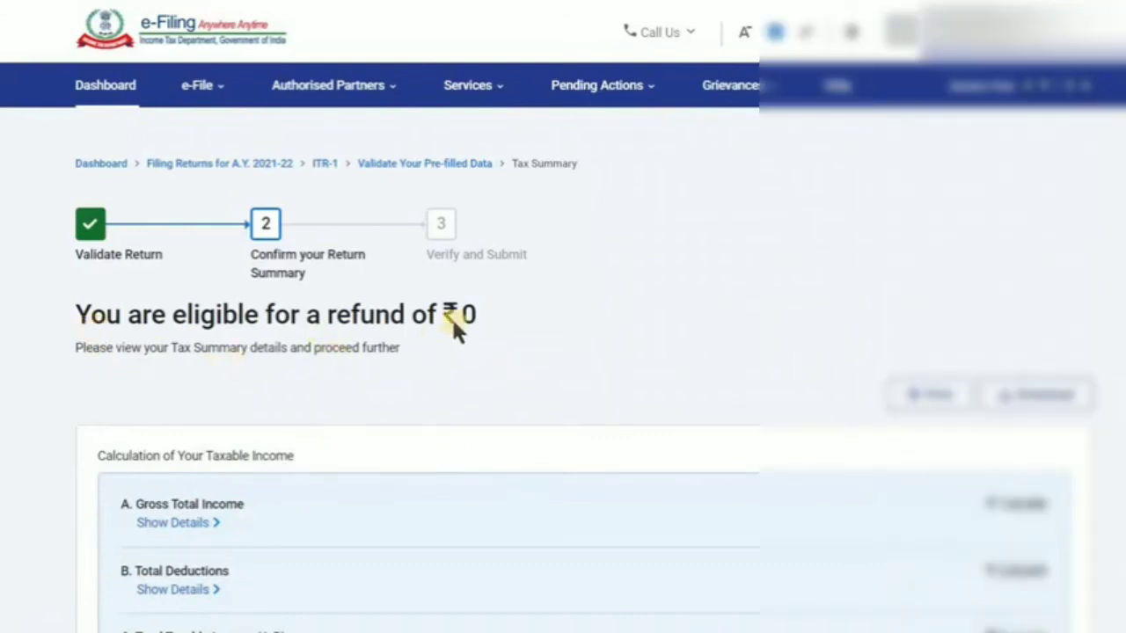
pyautogui.moveTo(481, 315); pyautogui.dragTo(458, 307)
pyautogui.click(517, 327)
pyautogui.moveTo(473, 315); pyautogui.dragTo(407, 315)
pyautogui.click(415, 371)
pyautogui.moveTo(512, 317); pyautogui.dragTo(443, 315)
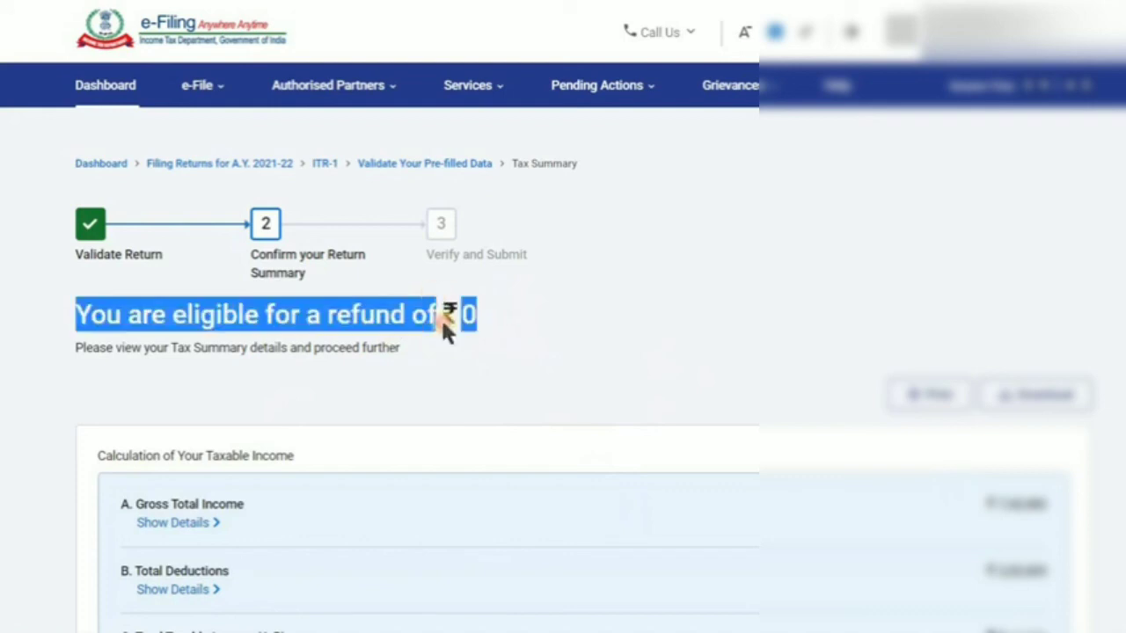
pyautogui.click(452, 348)
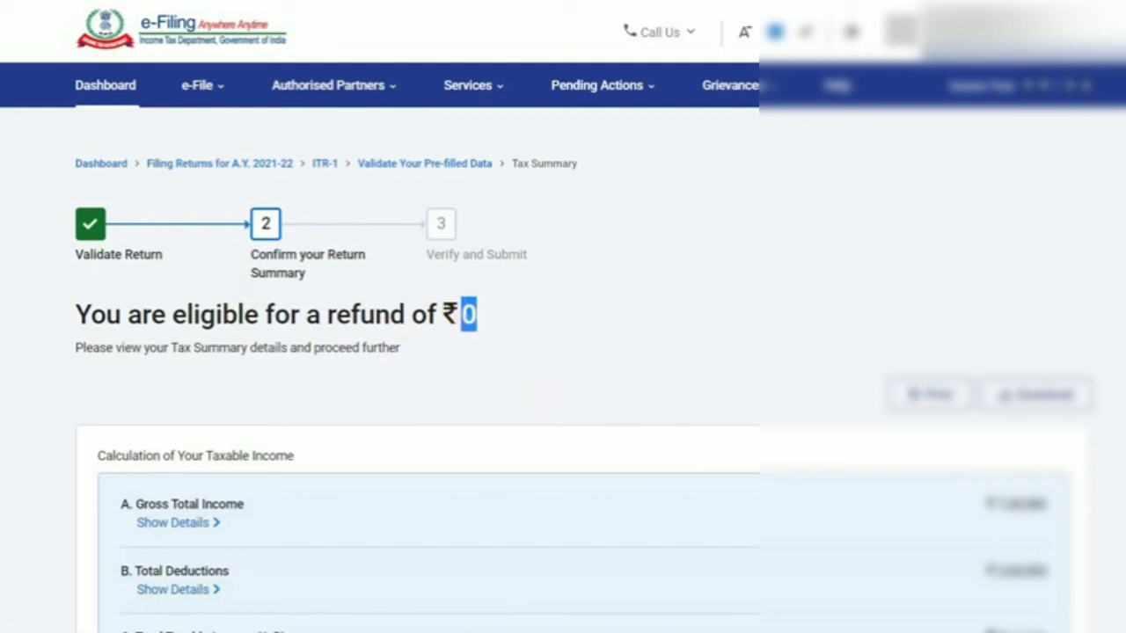
pyautogui.scroll(-1, 563, 378)
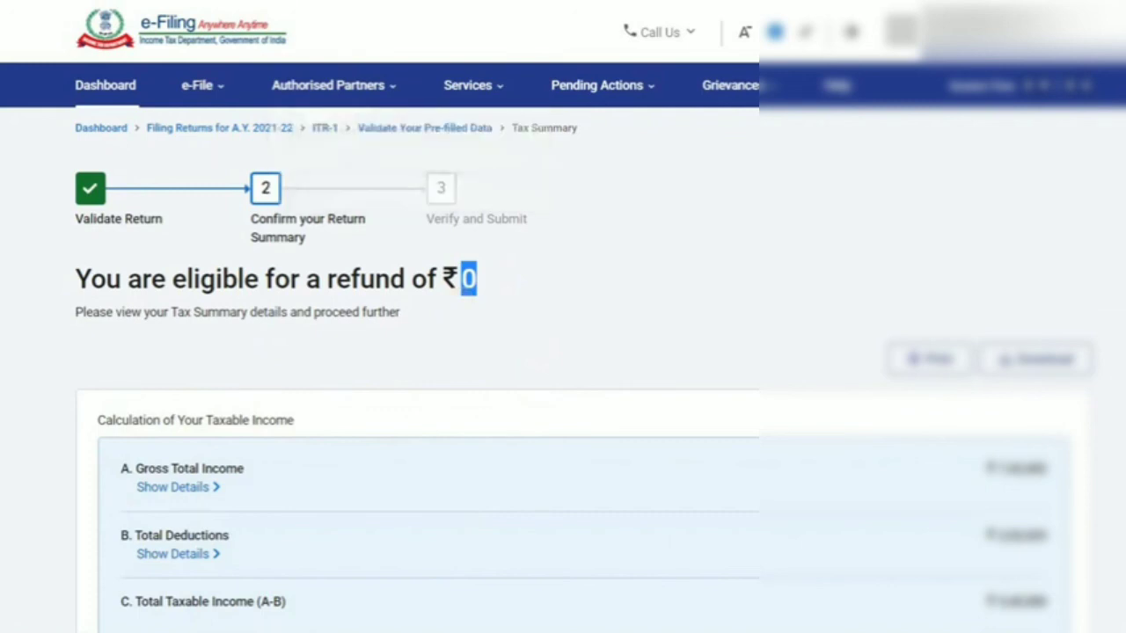
pyautogui.scroll(-5, 563, 352)
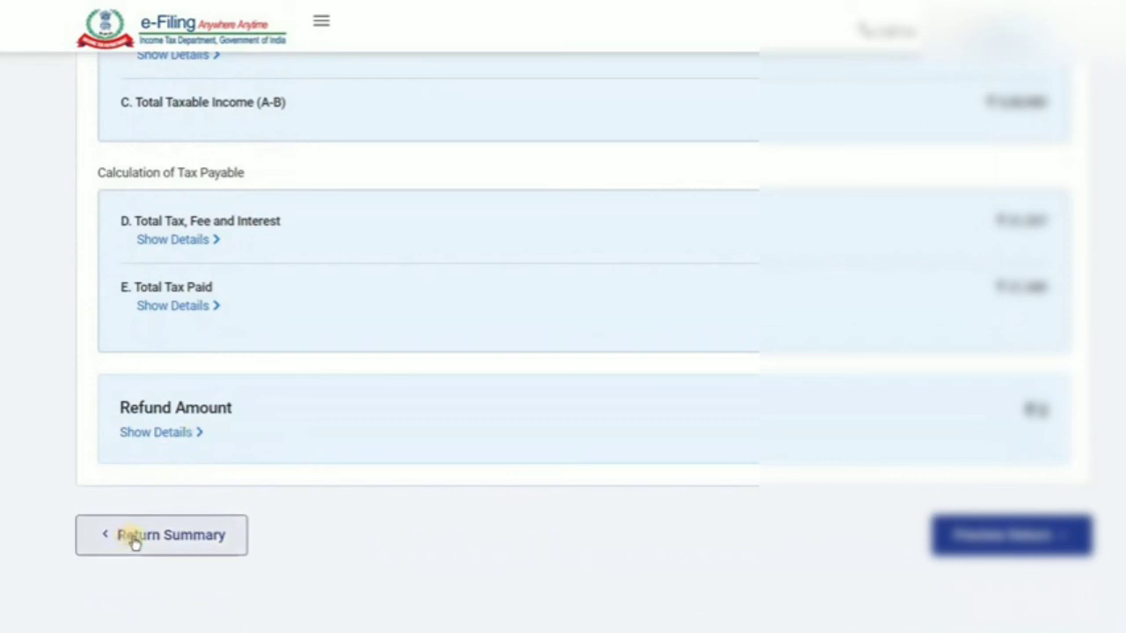
pyautogui.scroll(3, 563, 352)
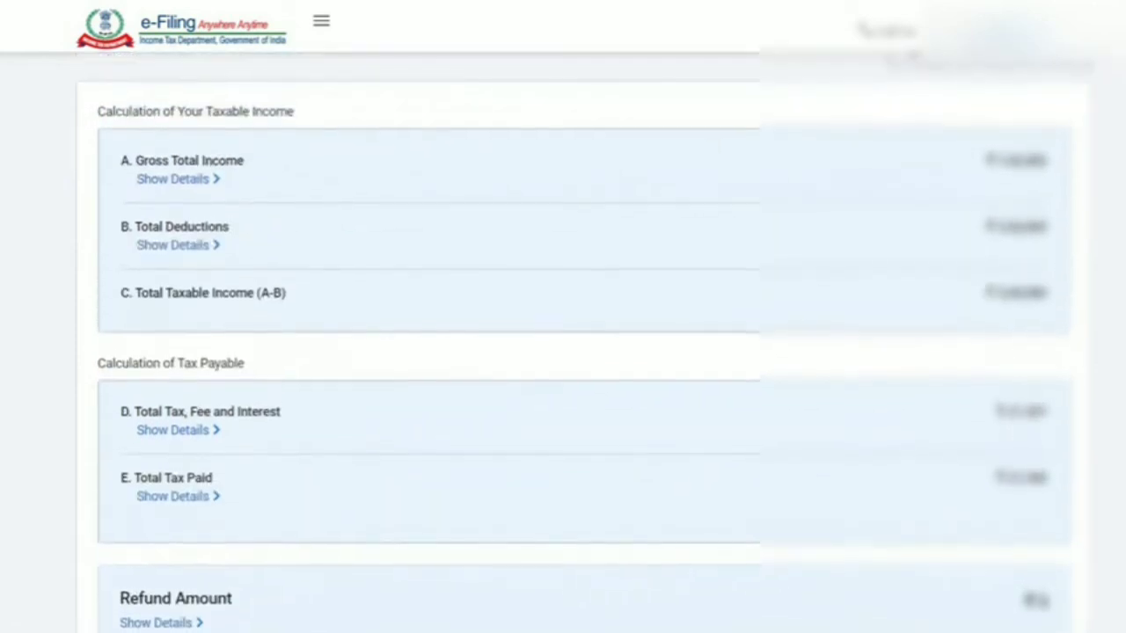
pyautogui.scroll(1, 563, 352)
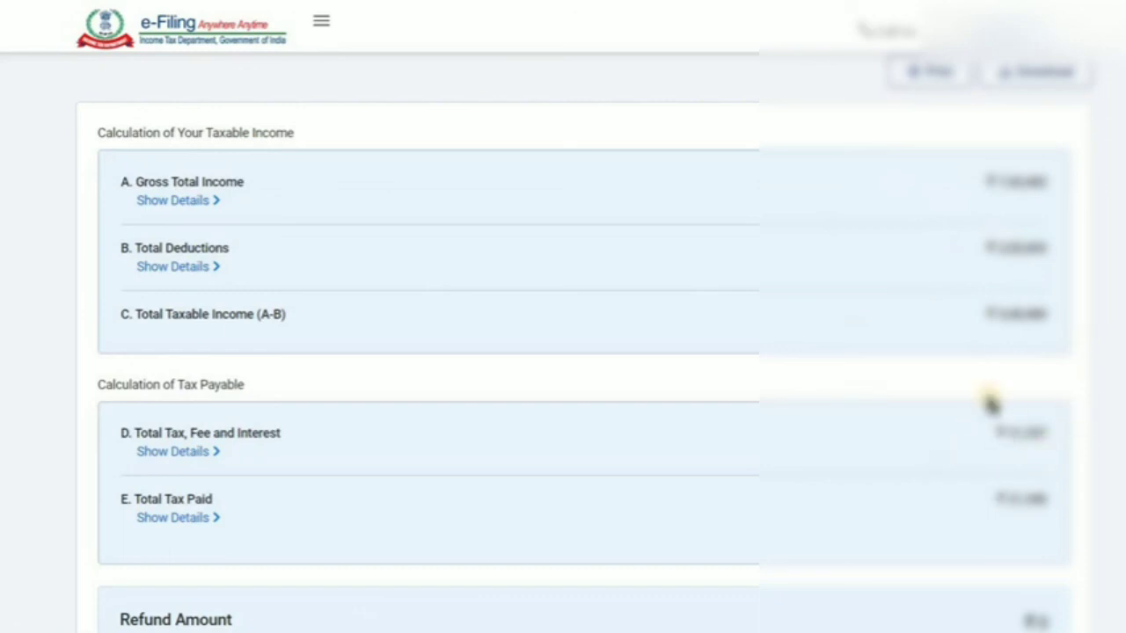
pyautogui.scroll(-3, 991, 403)
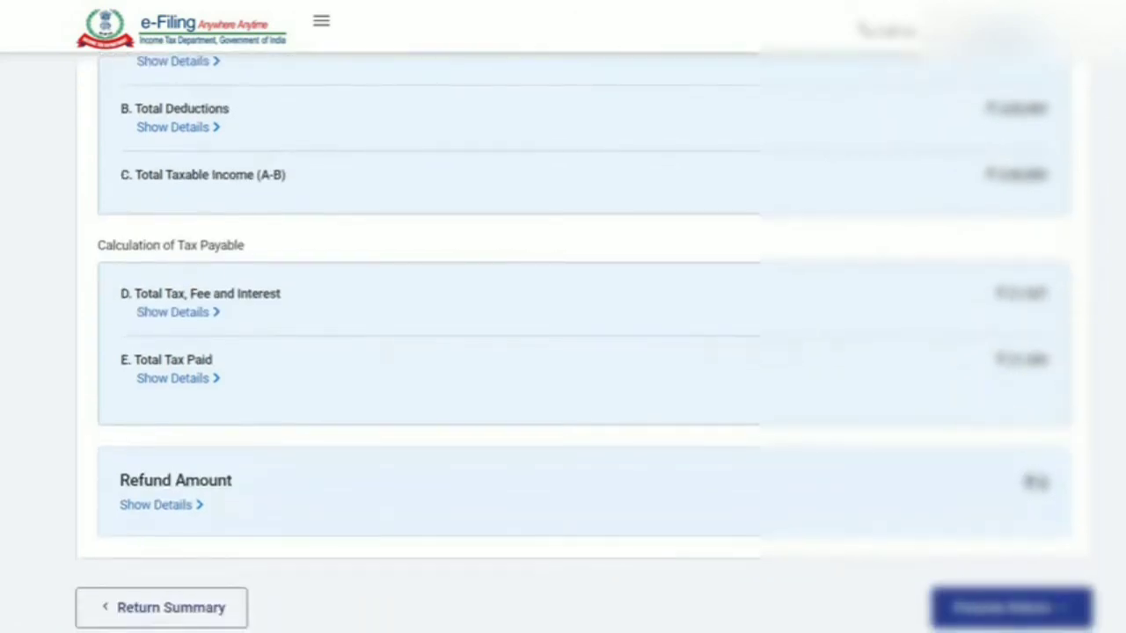
pyautogui.scroll(-2, 977, 410)
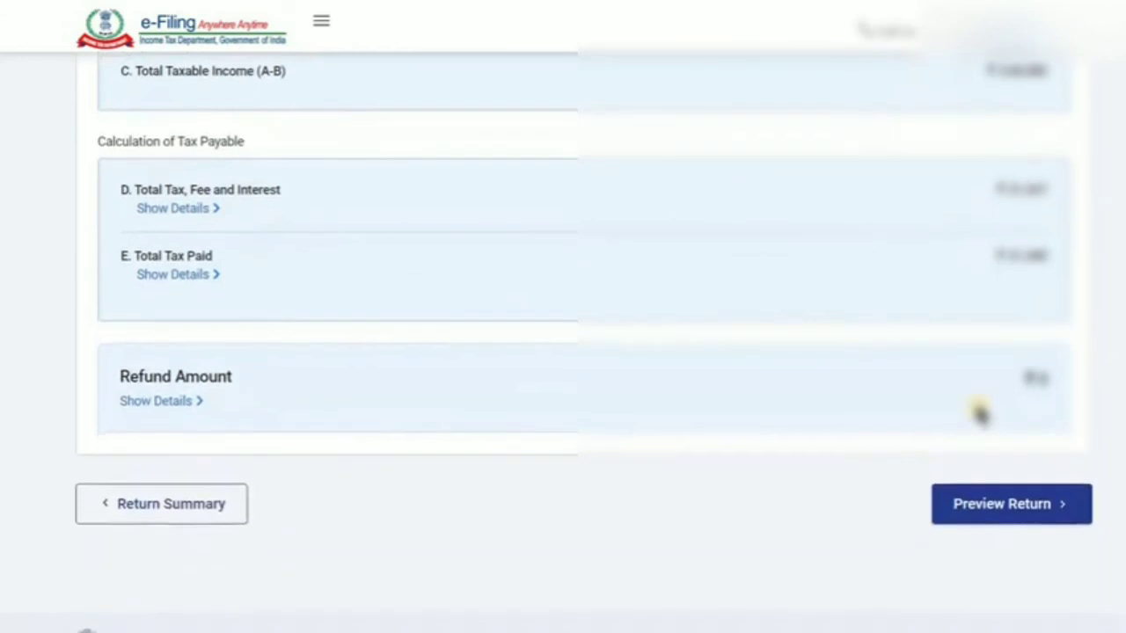
# Tick the verification declaration, leave the TRP details blank, and proceed to the full return preview
pyautogui.click(985, 508)
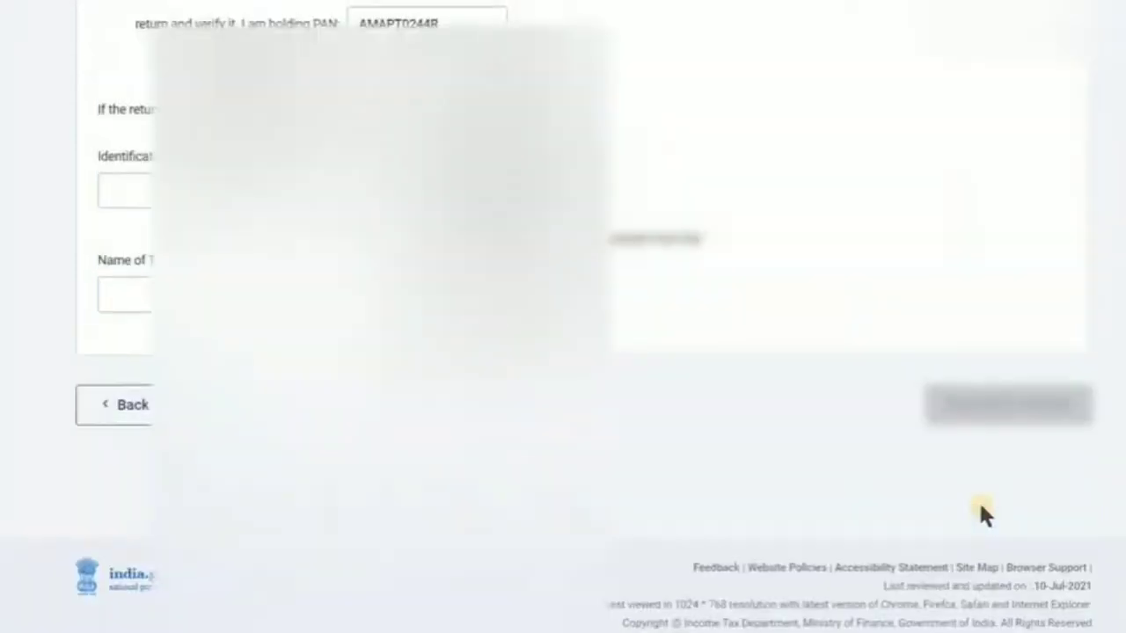
pyautogui.scroll(-4, 563, 352)
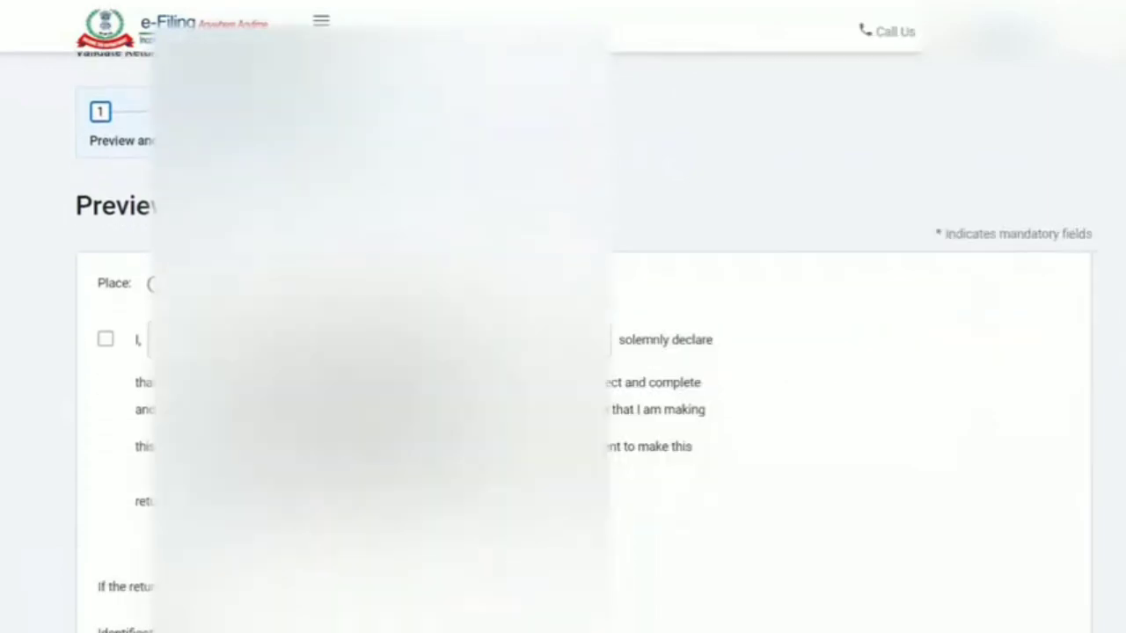
pyautogui.click(103, 342)
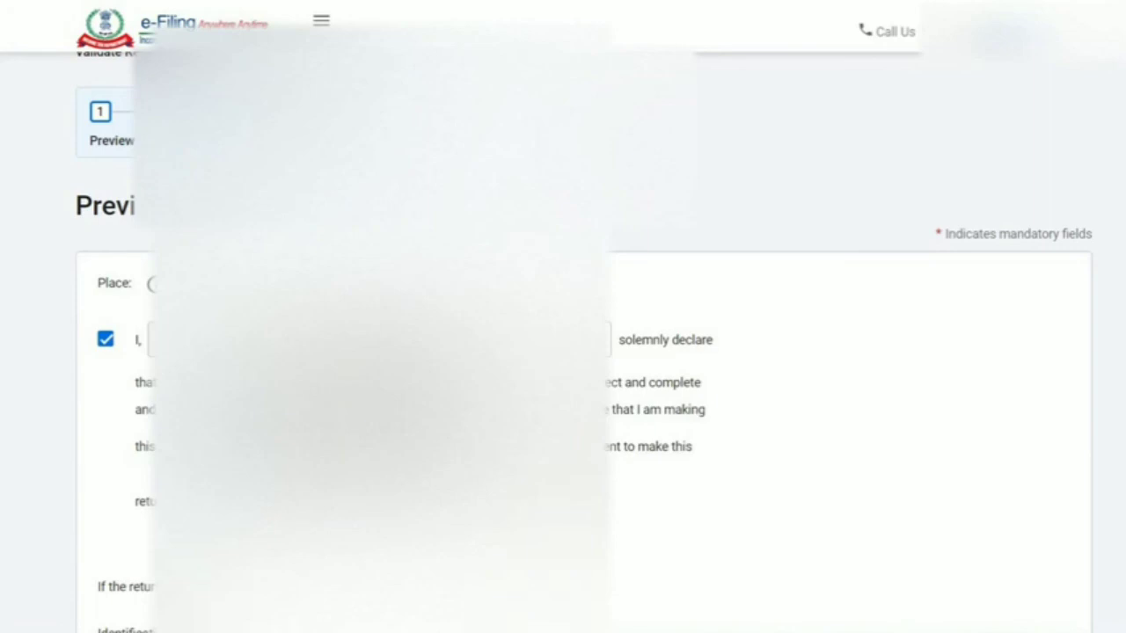
pyautogui.scroll(-5, 633, 440)
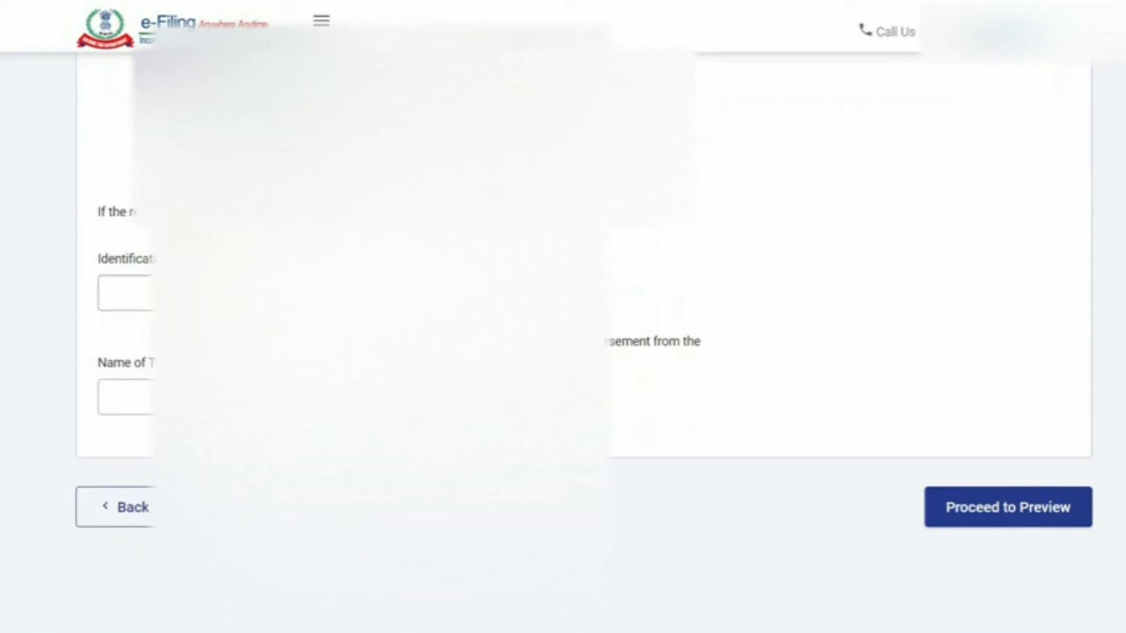
pyautogui.scroll(1, 138, 388)
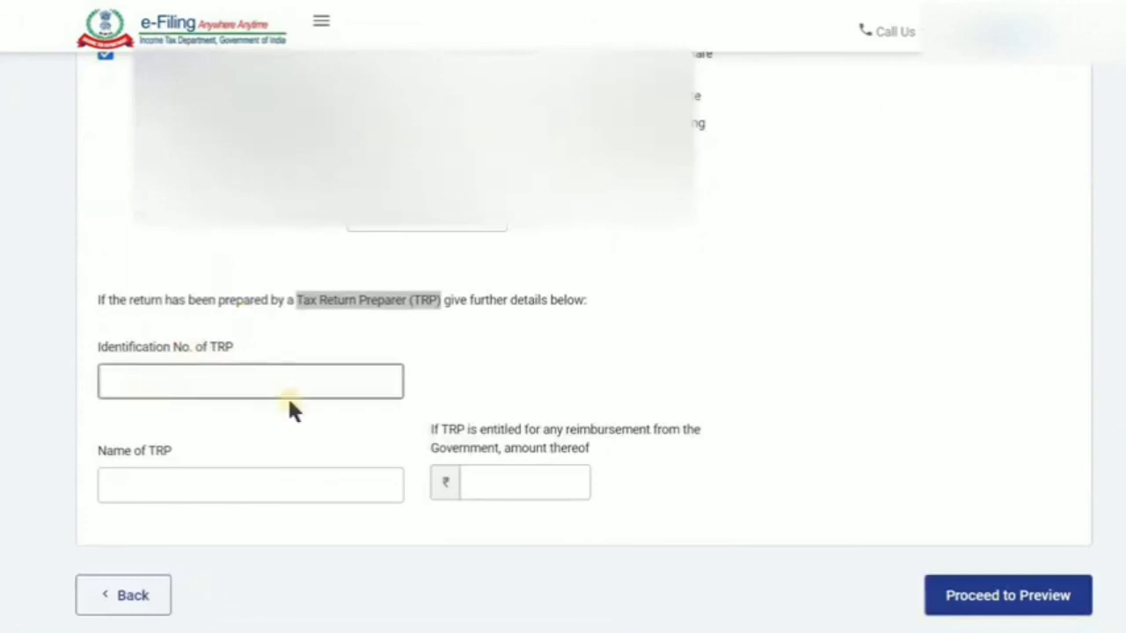
pyautogui.click(216, 379)
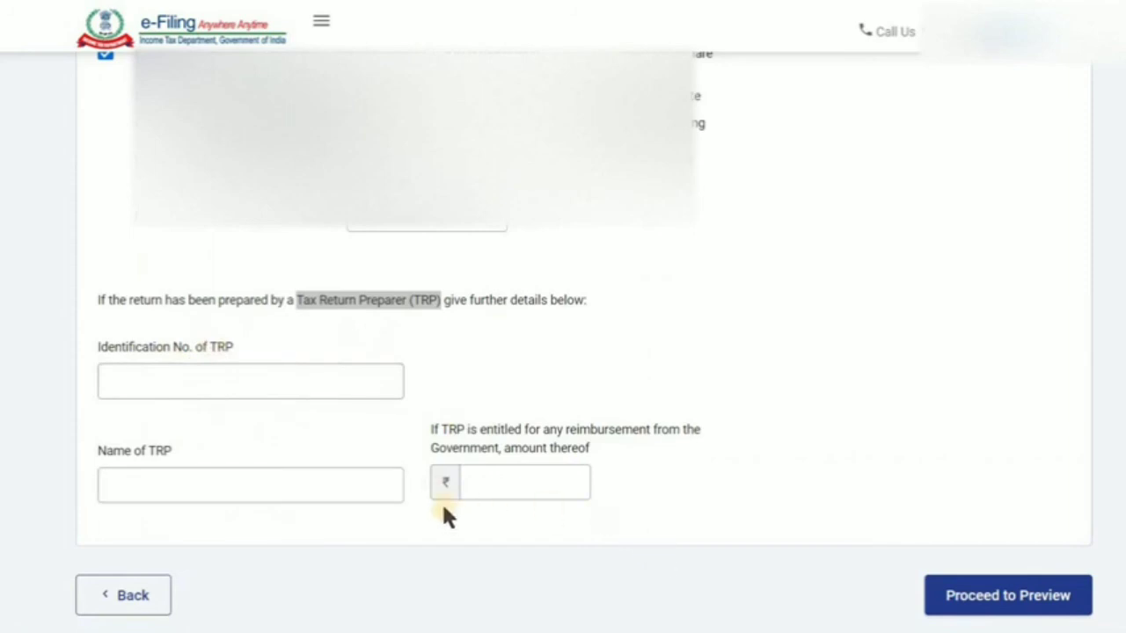
pyautogui.click(1010, 598)
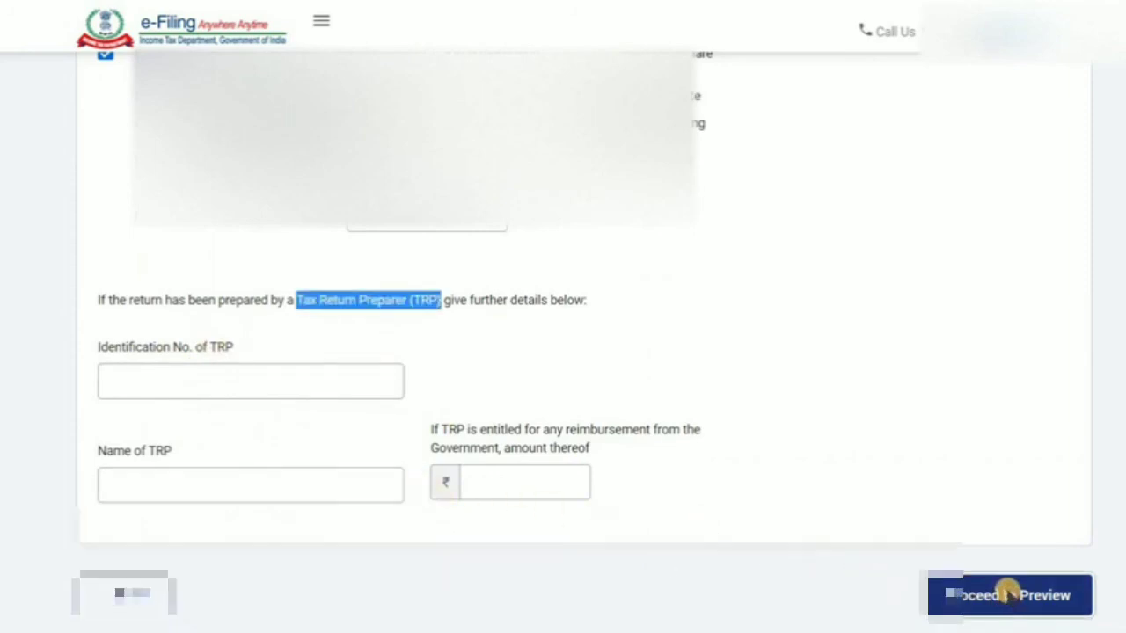